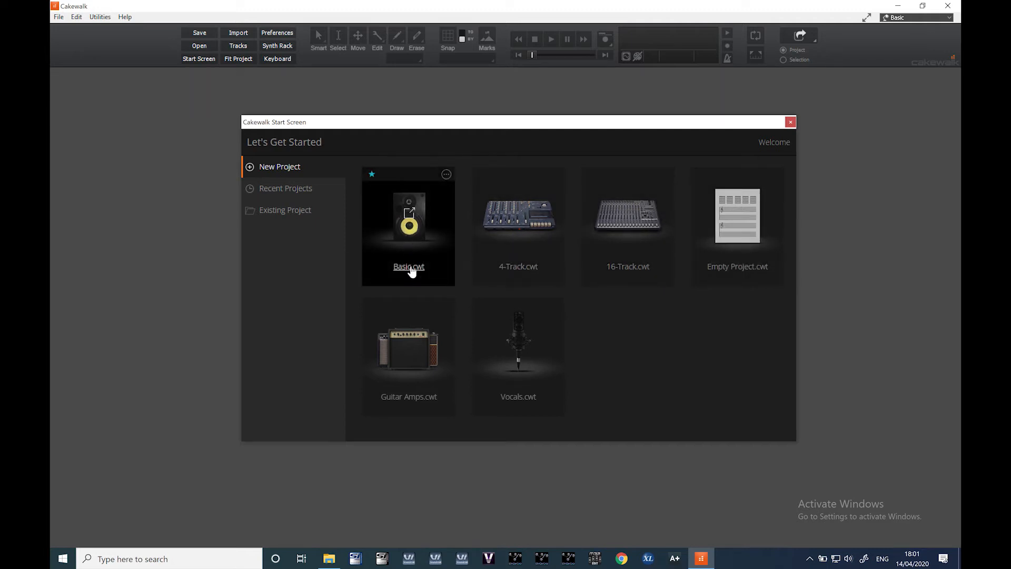
Create a new project from the Basic.cwt template, then start and stop playback of the timeline
{"action": "left_click", "coordinate": [410, 250]}
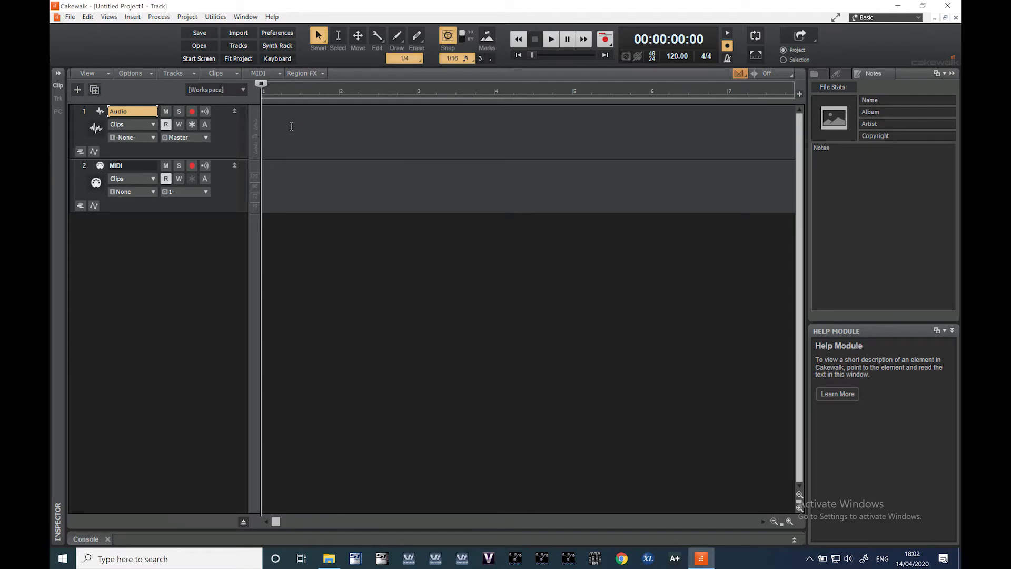
{"action": "left_click", "coordinate": [551, 39]}
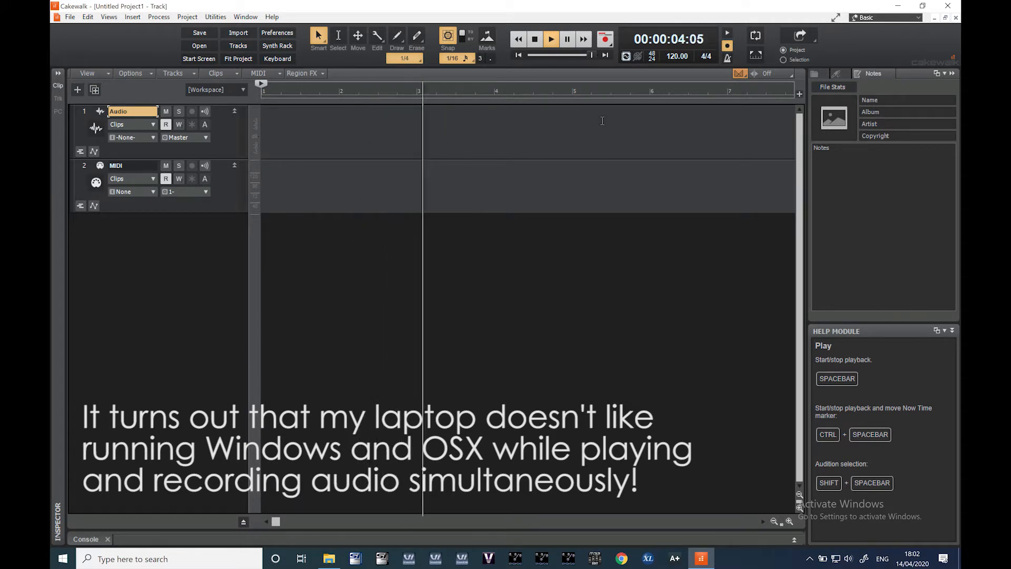
{"action": "key", "text": "space"}
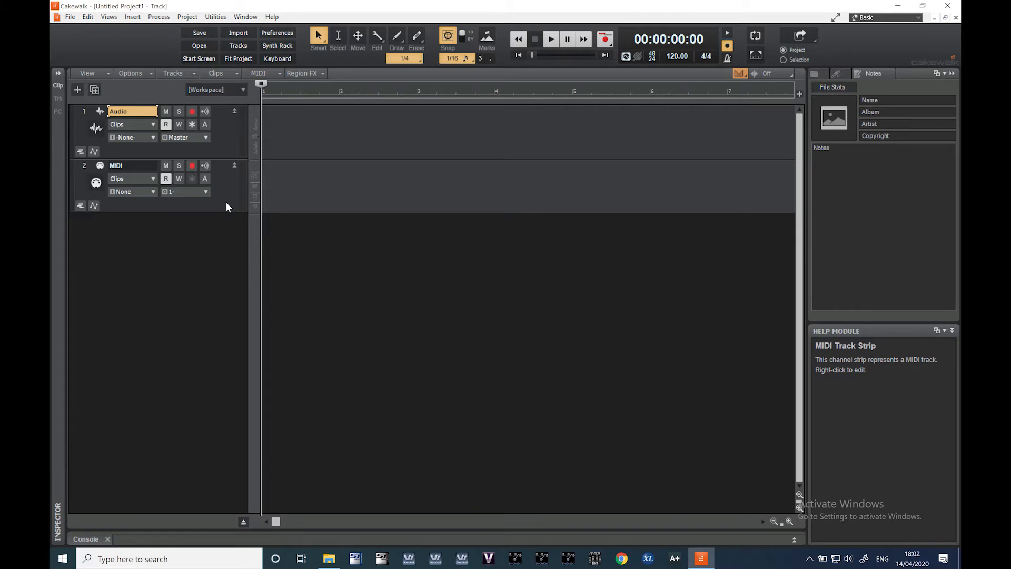
Delete the template's MIDI track and Audio track from the project
{"action": "key", "text": "Down"}
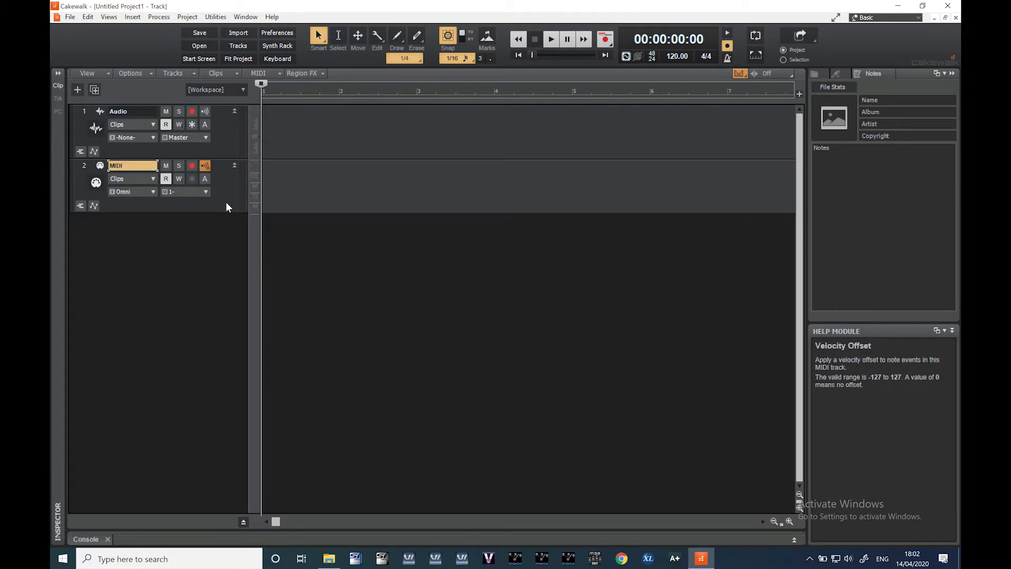
{"action": "right_click", "coordinate": [227, 203]}
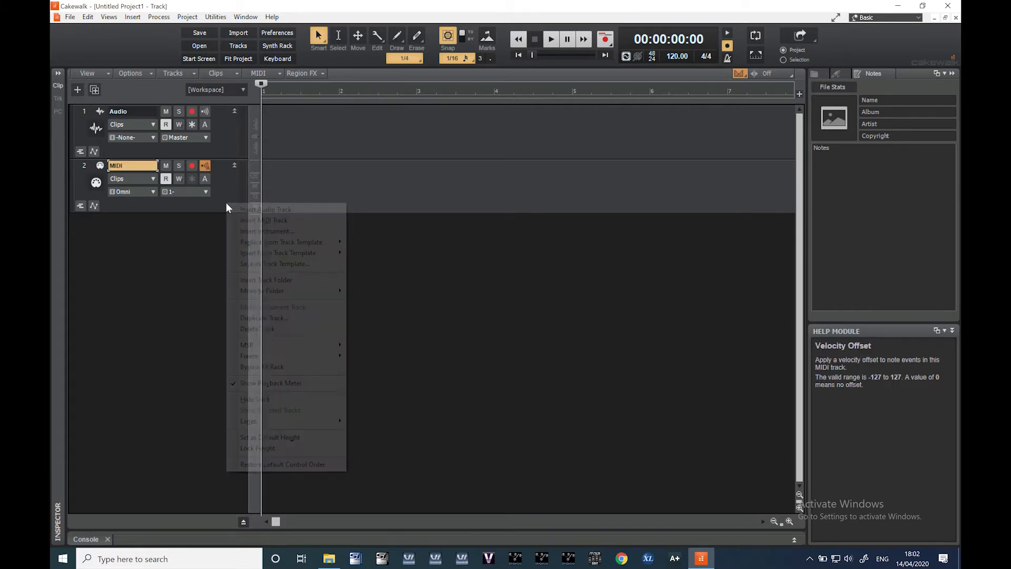
{"action": "left_click", "coordinate": [259, 330]}
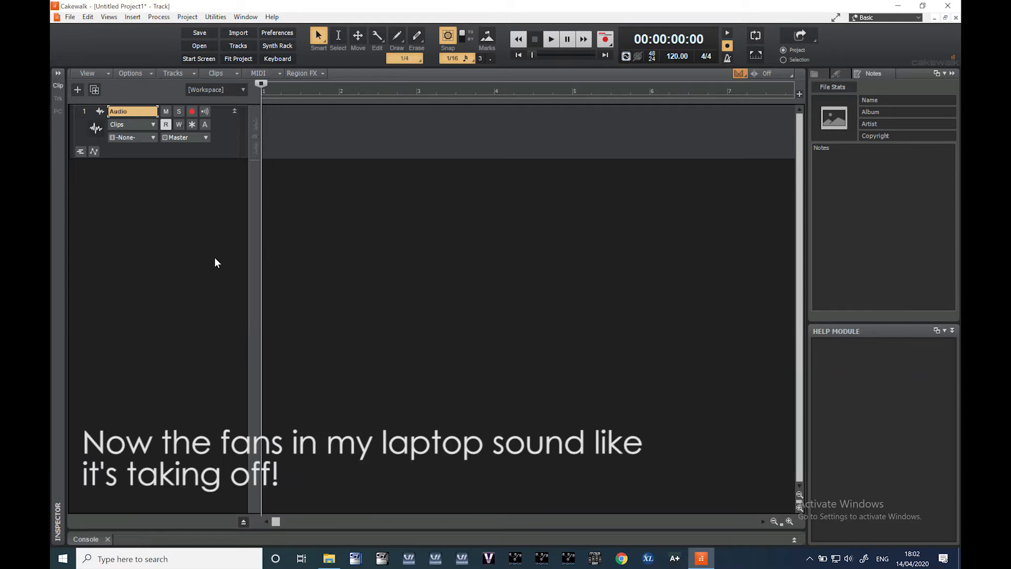
{"action": "right_click", "coordinate": [218, 154]}
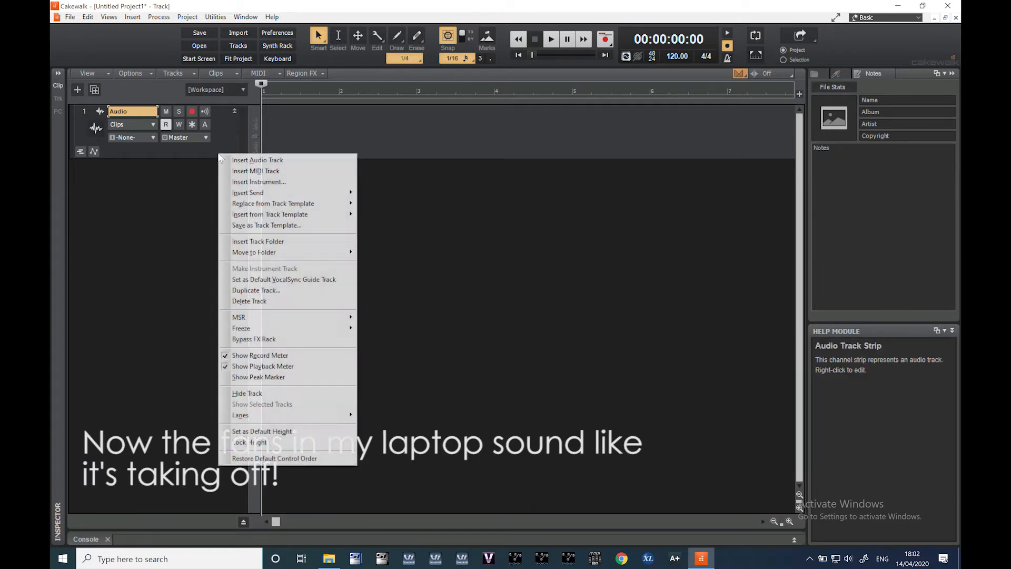
{"action": "left_click", "coordinate": [259, 303]}
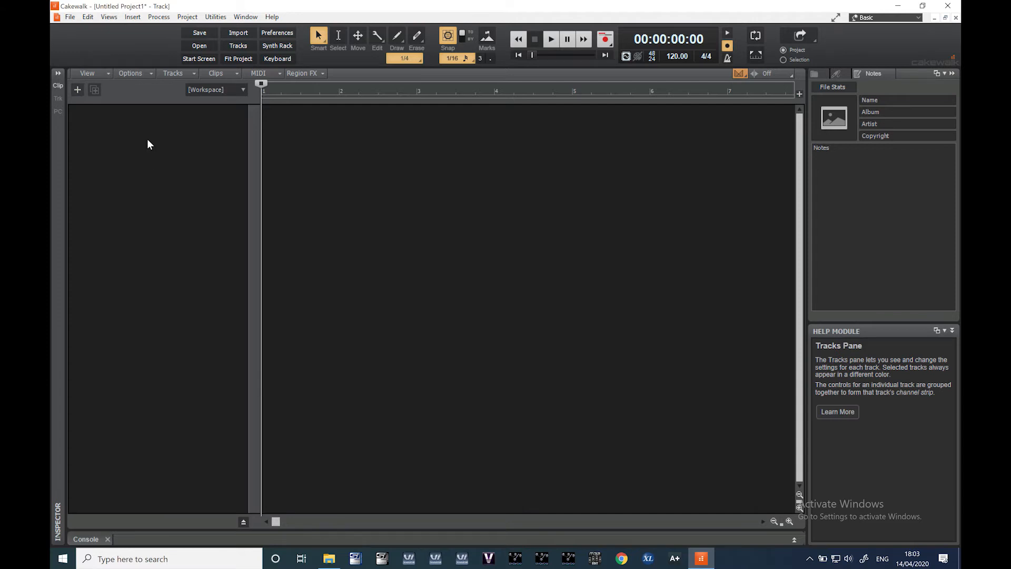
Insert a new audio track and enlarge its height until the track's input and output controls show
{"action": "left_click", "coordinate": [135, 19]}
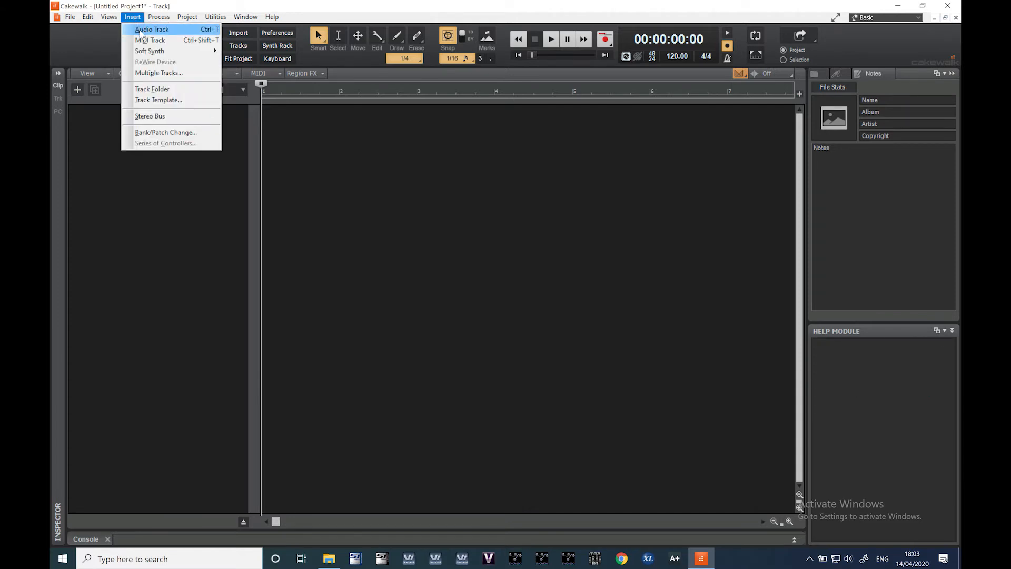
{"action": "left_click", "coordinate": [140, 30]}
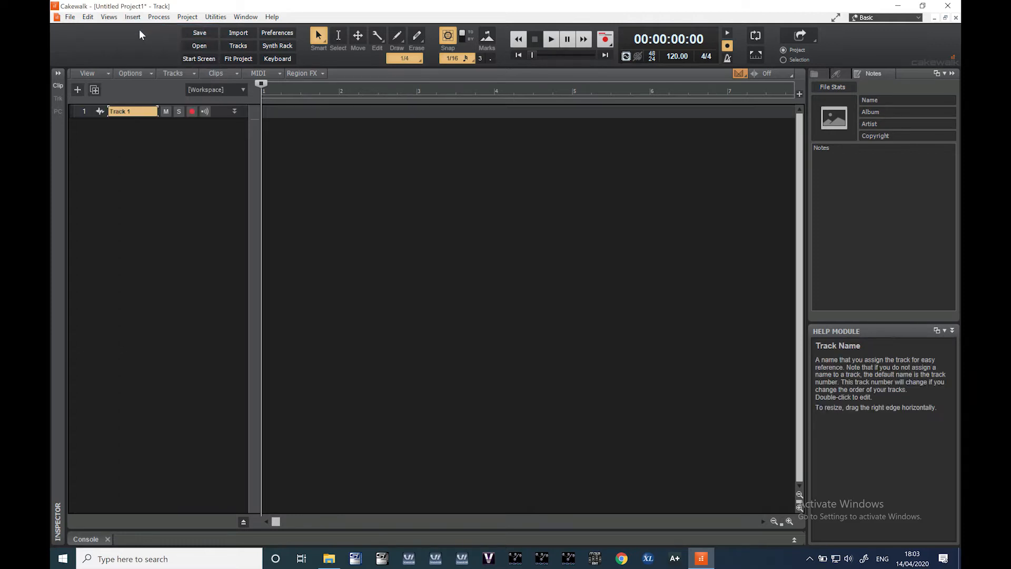
{"action": "left_click_drag", "start_coordinate": [87, 117], "coordinate": [97, 167]}
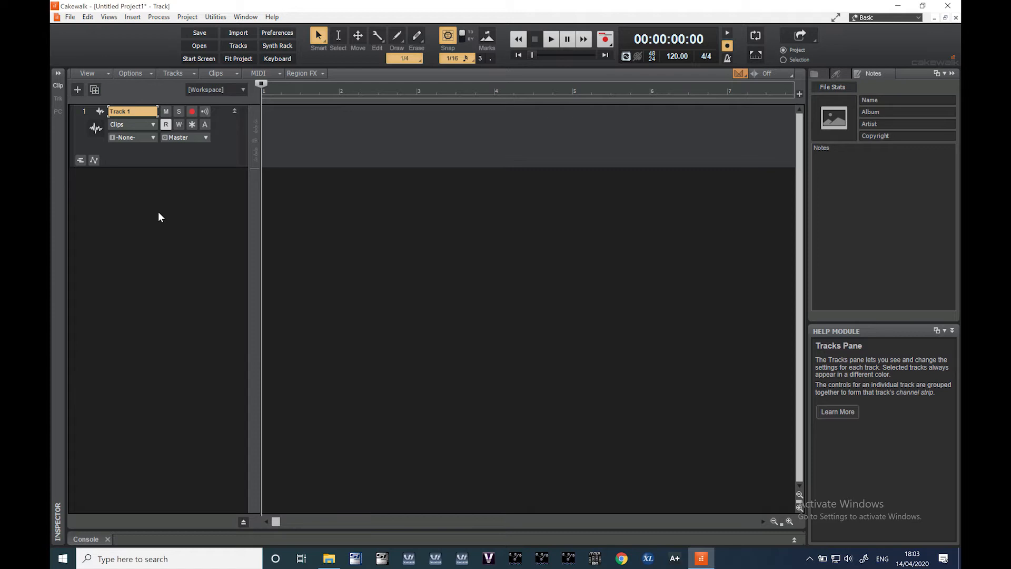
Save the project under the name "My Test Project" in the Cakewalk Projects folder
{"action": "left_click", "coordinate": [69, 19]}
{"action": "left_click", "coordinate": [91, 99]}
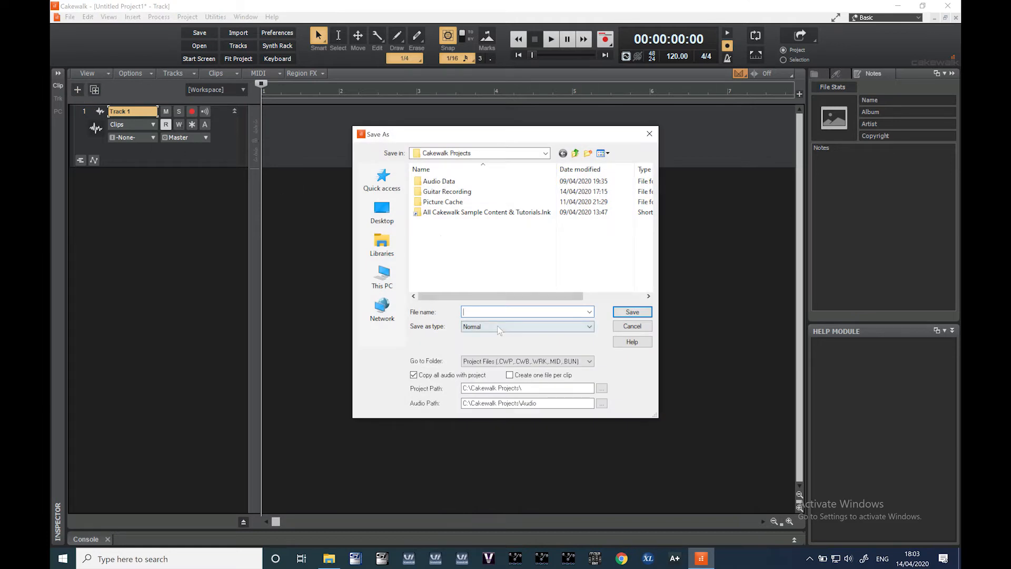
{"action": "left_click_drag", "start_coordinate": [467, 135], "coordinate": [408, 127]}
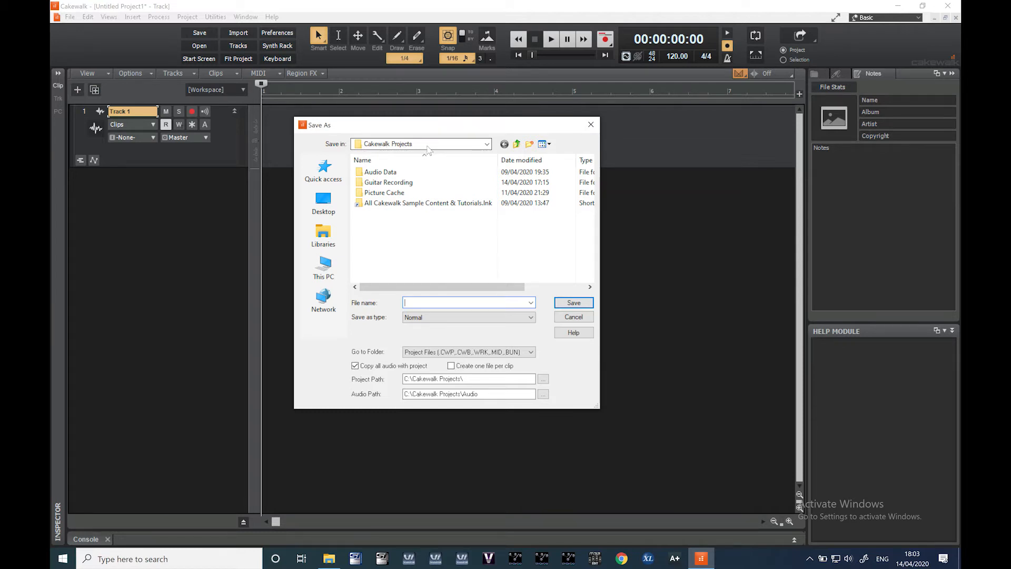
{"action": "left_click", "coordinate": [419, 303]}
{"action": "type", "text": "My Test Project"}
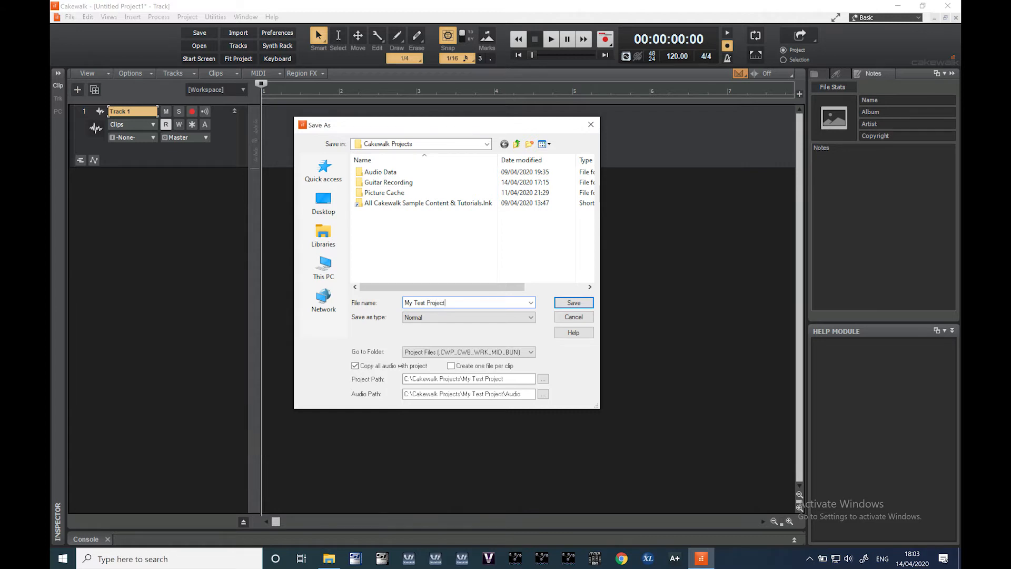
{"action": "left_click", "coordinate": [582, 304]}
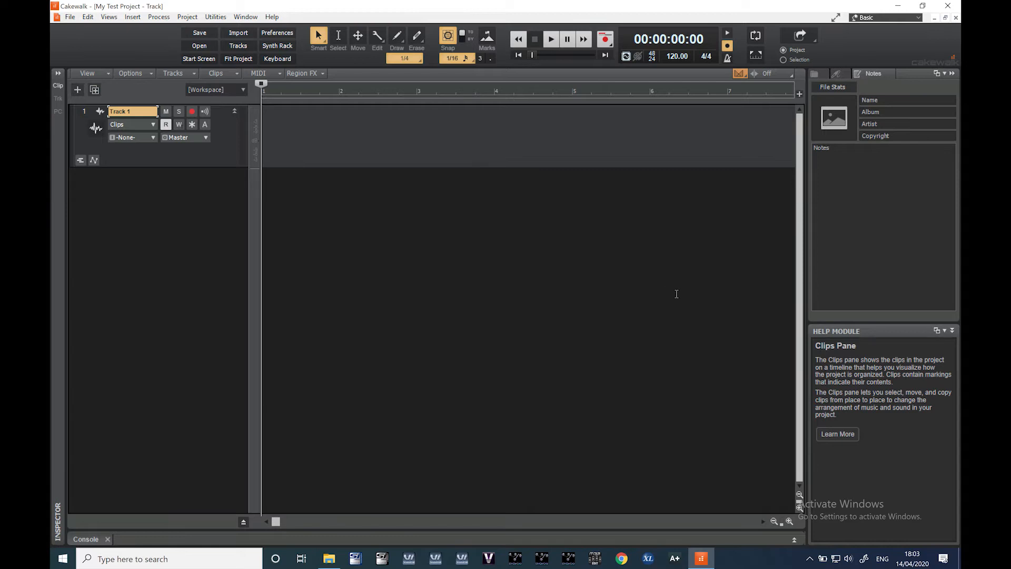
Switch to File Explorer and examine the My Test Project folder and its Audio subfolder inside C:\Cakewalk Projects
{"action": "key", "text": "alt+Tab"}
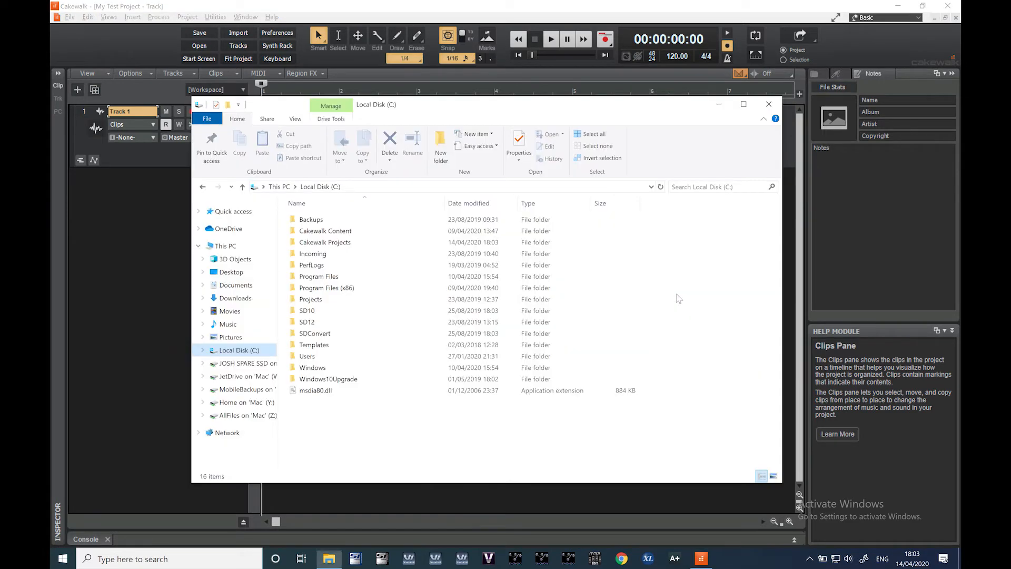
{"action": "left_click_drag", "start_coordinate": [611, 95], "coordinate": [611, 80]}
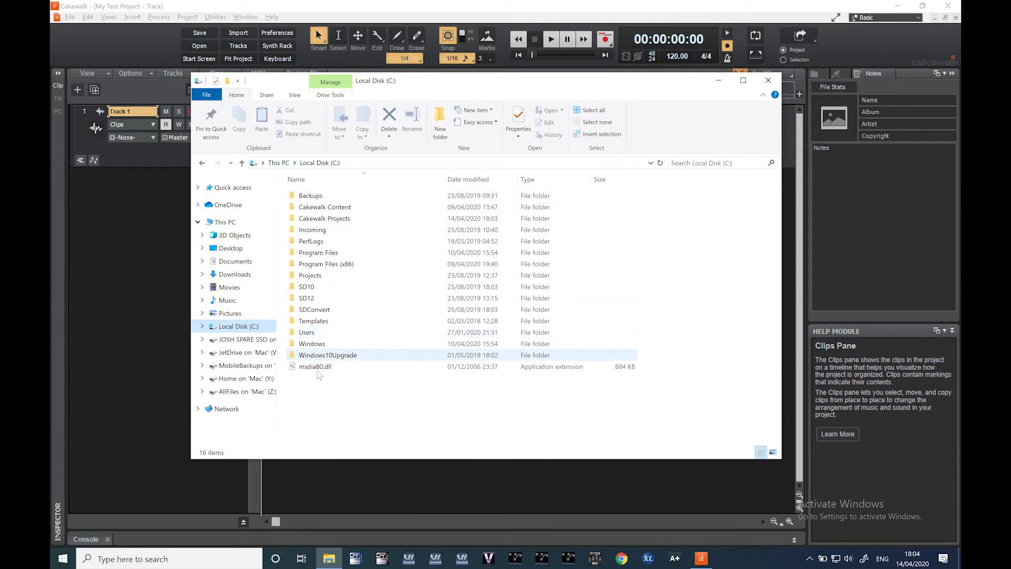
{"action": "double_click", "coordinate": [324, 221]}
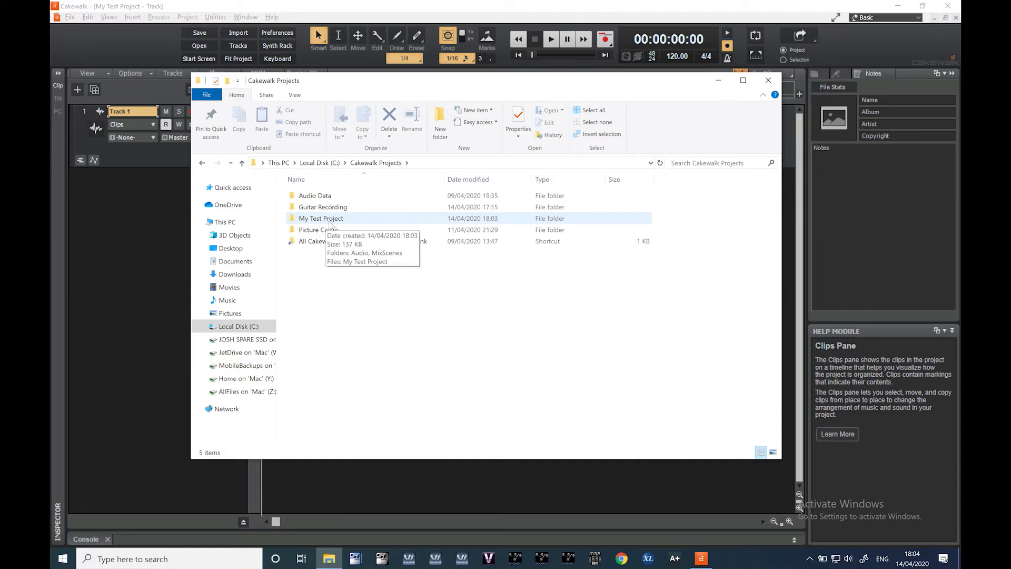
{"action": "double_click", "coordinate": [323, 218]}
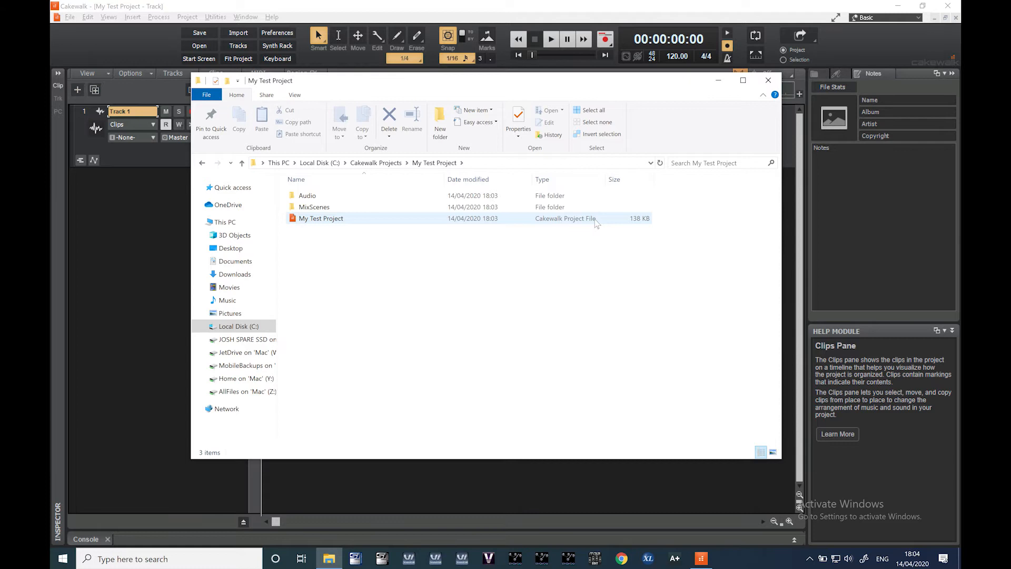
{"action": "double_click", "coordinate": [309, 196]}
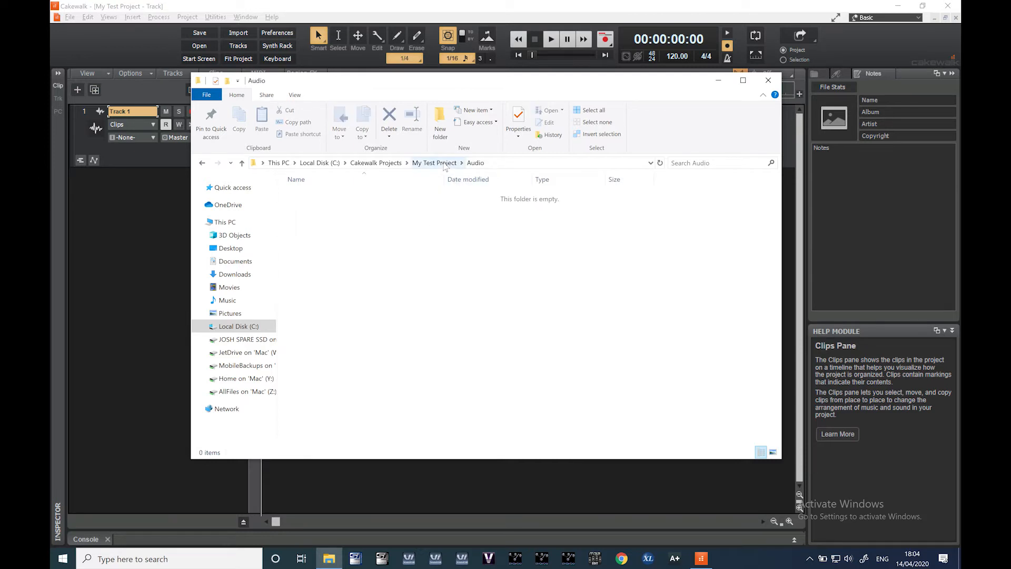
Examine the Guitar Recording folder's project file and Audio subfolder, then return to the Cakewalk Projects folder
{"action": "left_click", "coordinate": [381, 163]}
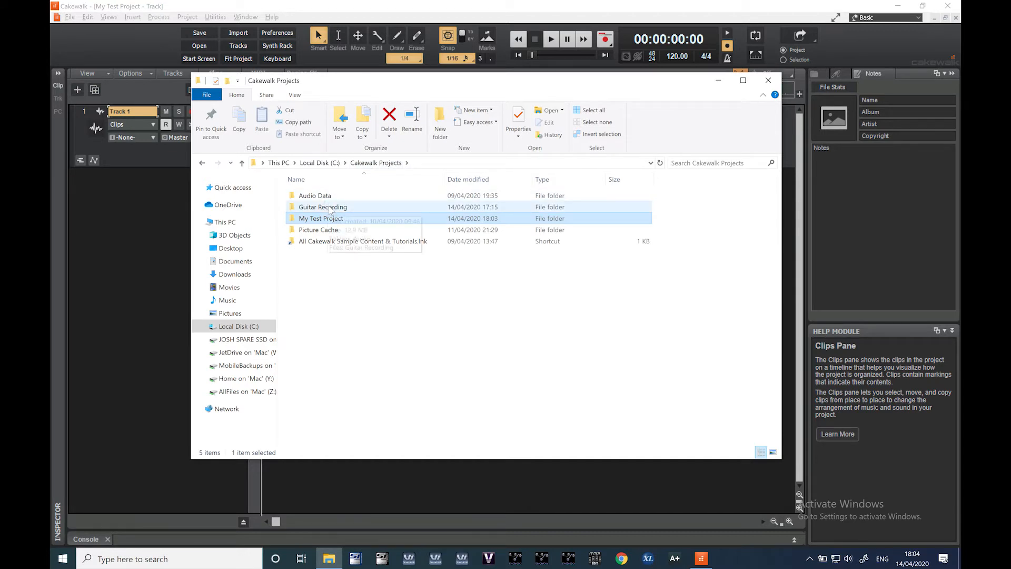
{"action": "left_click", "coordinate": [329, 209]}
{"action": "double_click", "coordinate": [330, 209]}
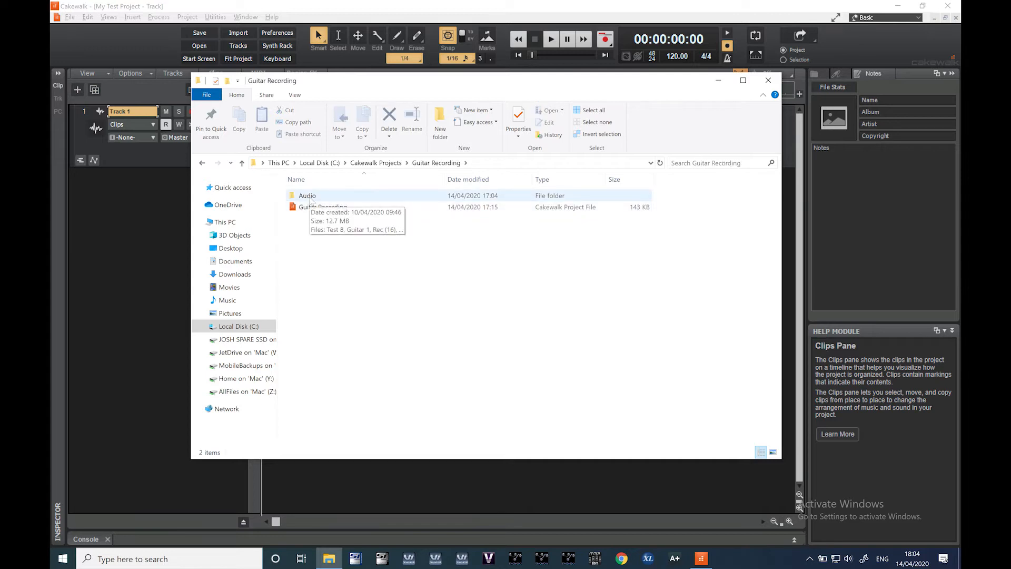
{"action": "double_click", "coordinate": [310, 197]}
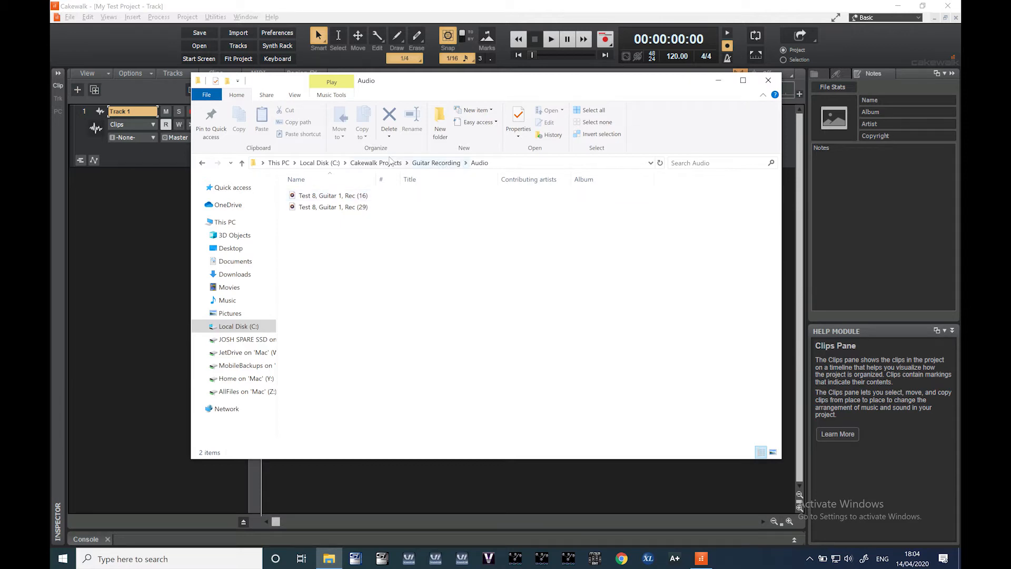
{"action": "left_click", "coordinate": [428, 164]}
{"action": "left_click", "coordinate": [388, 165]}
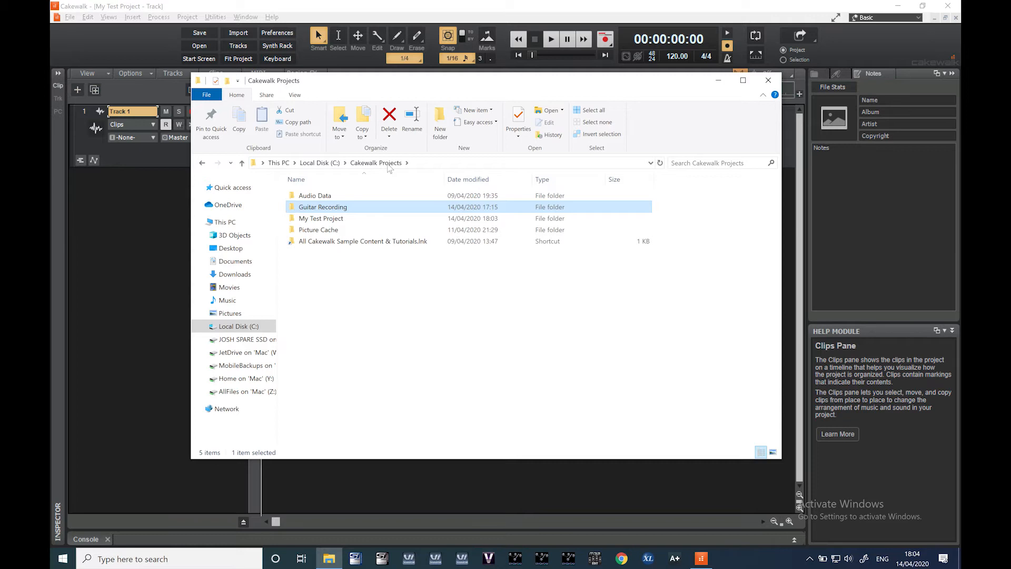
{"action": "double_click", "coordinate": [337, 207]}
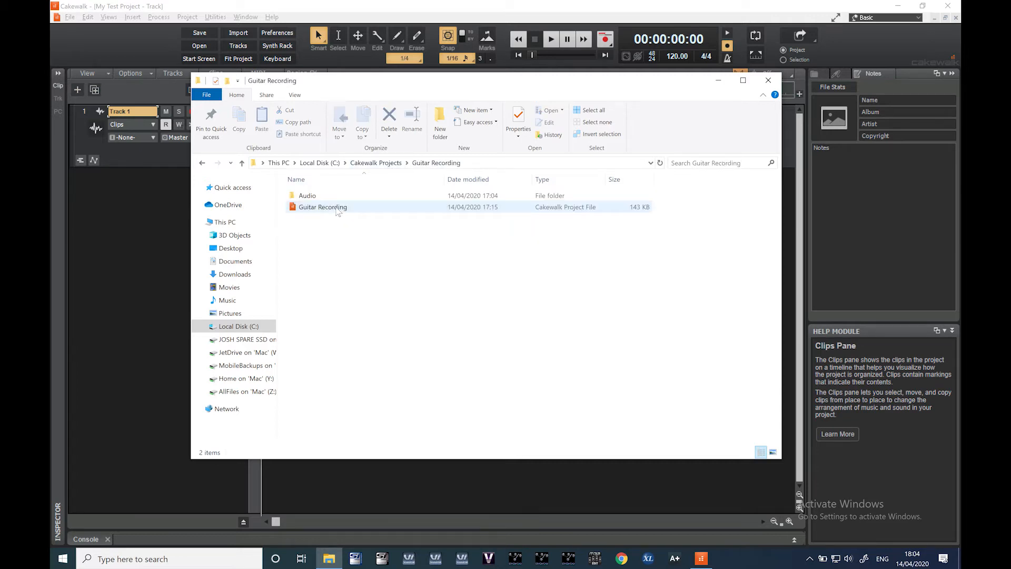
{"action": "left_click", "coordinate": [318, 208]}
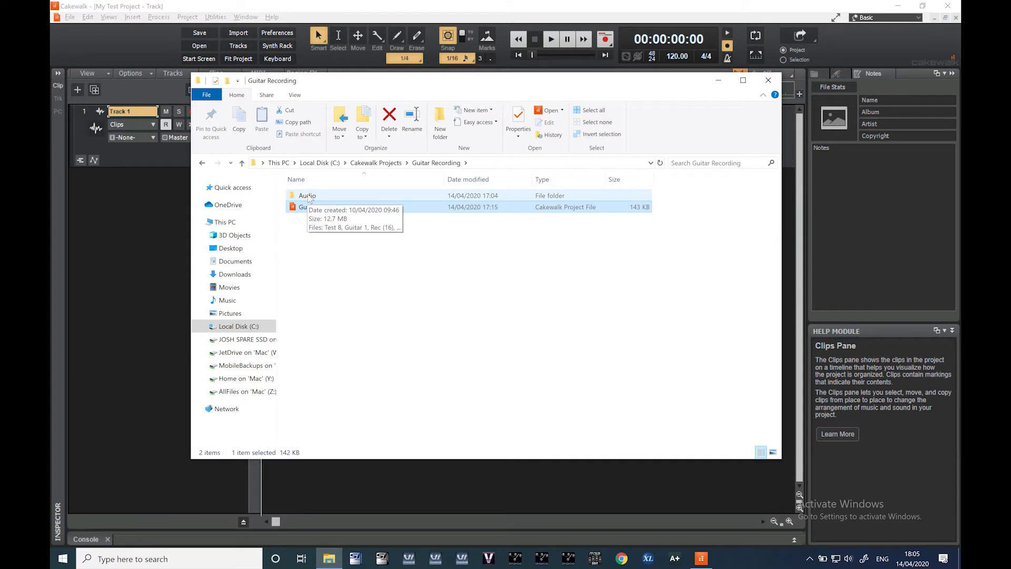
{"action": "left_click", "coordinate": [393, 165]}
{"action": "mouse_move", "coordinate": [333, 211]}
{"action": "left_mouse_down"}
{"action": "mouse_move", "coordinate": [378, 222]}
{"action": "mouse_move", "coordinate": [340, 200]}
{"action": "mouse_move", "coordinate": [340, 209]}
{"action": "mouse_move", "coordinate": [316, 209]}
{"action": "left_mouse_up"}
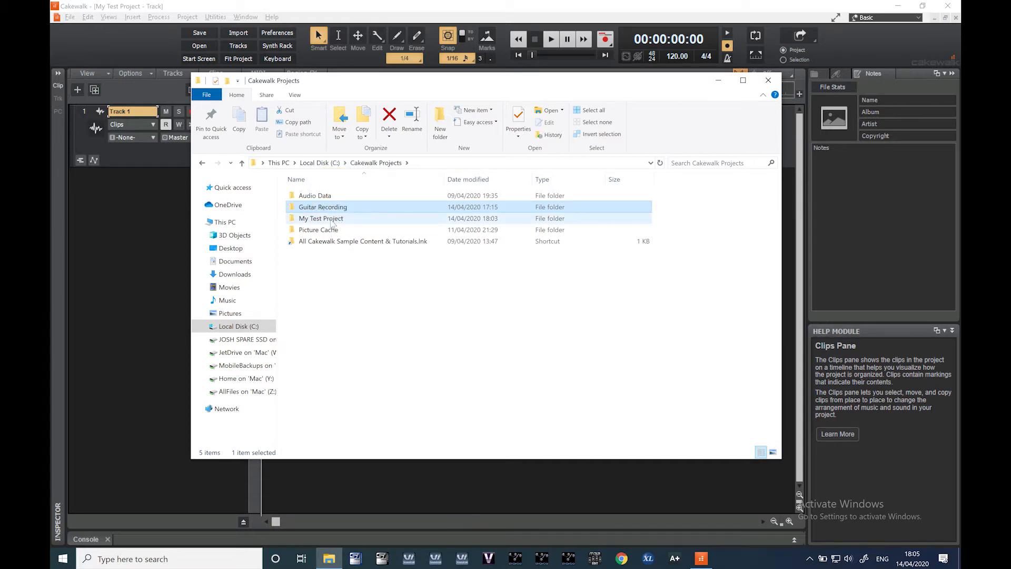
{"action": "left_click", "coordinate": [348, 302]}
{"action": "left_click", "coordinate": [342, 217]}
{"action": "left_click", "coordinate": [364, 337]}
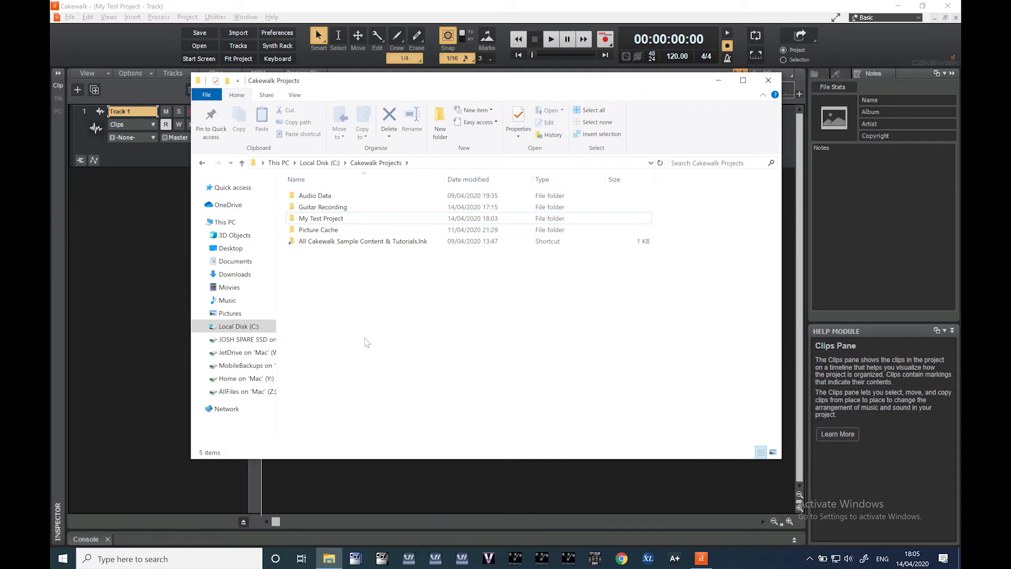
Open the Guitar Recording project file from its project folder and fit the whole guitar clip in the timeline
{"action": "left_click", "coordinate": [336, 210]}
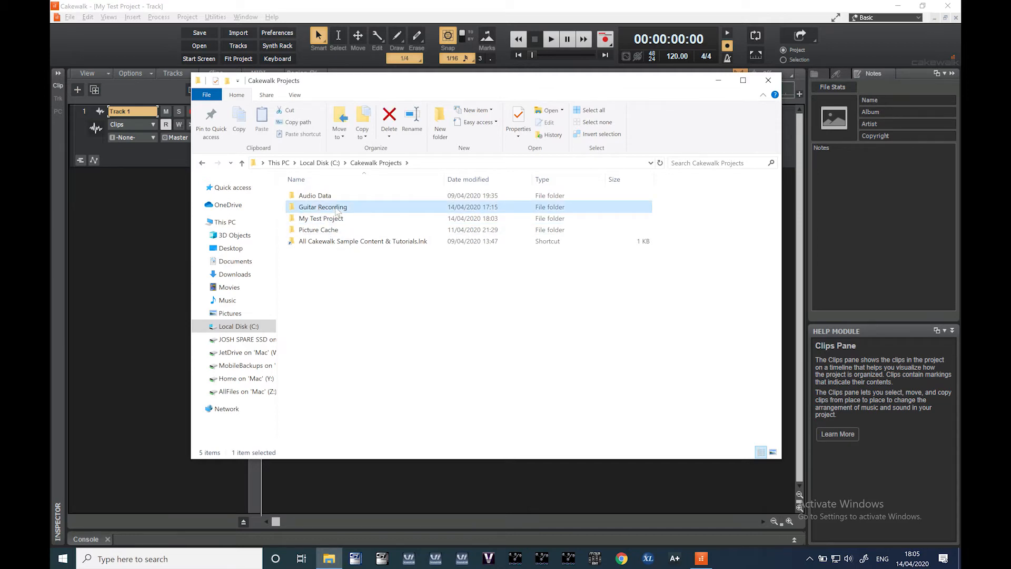
{"action": "double_click", "coordinate": [336, 210]}
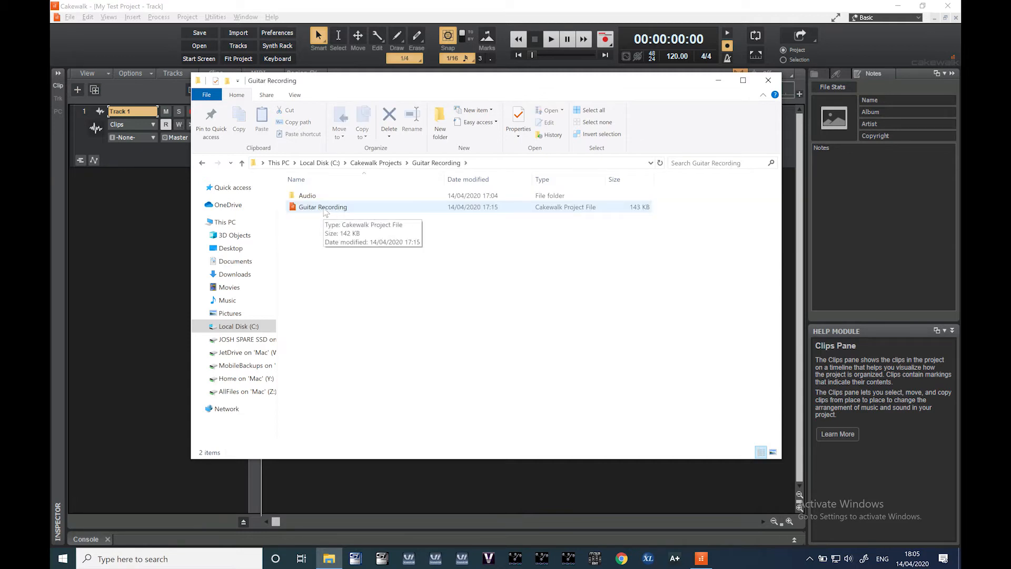
{"action": "double_click", "coordinate": [319, 207]}
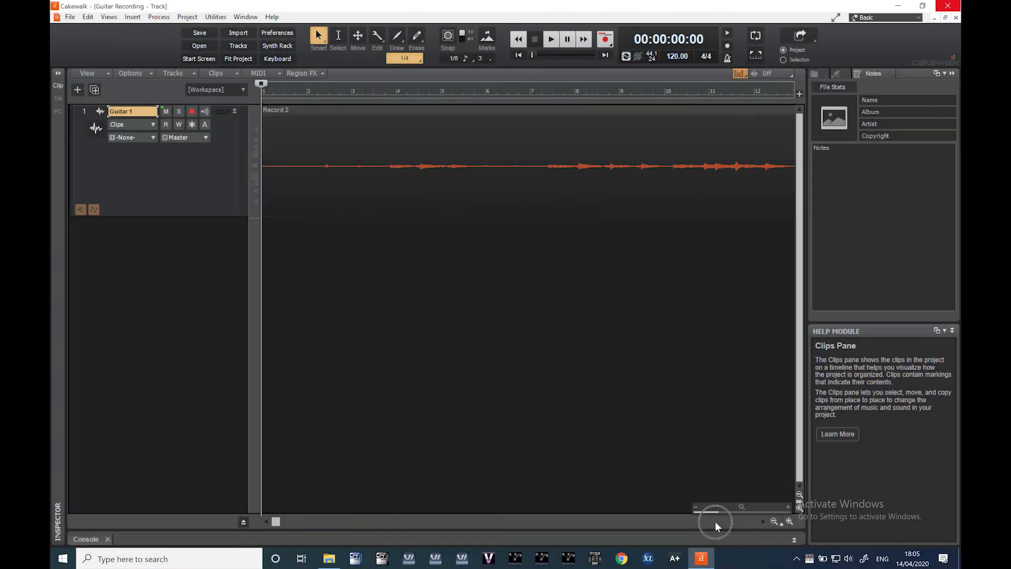
{"action": "left_click_drag", "start_coordinate": [715, 521], "coordinate": [713, 522]}
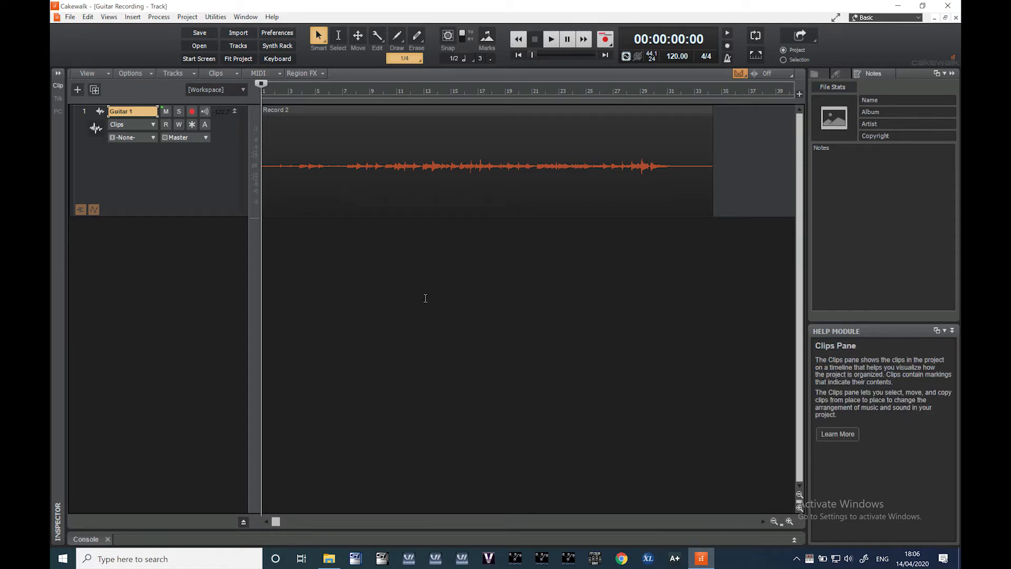
Open the preferences and set the default sampling rate for new projects to 48000 in the audio driver settings
{"action": "left_click", "coordinate": [278, 36]}
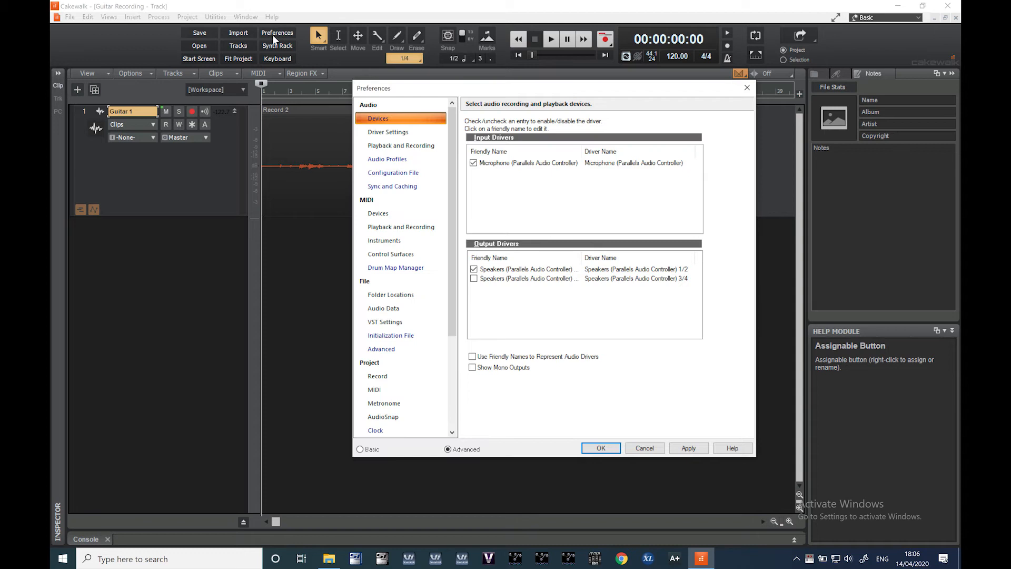
{"action": "left_click_drag", "start_coordinate": [435, 88], "coordinate": [425, 88]}
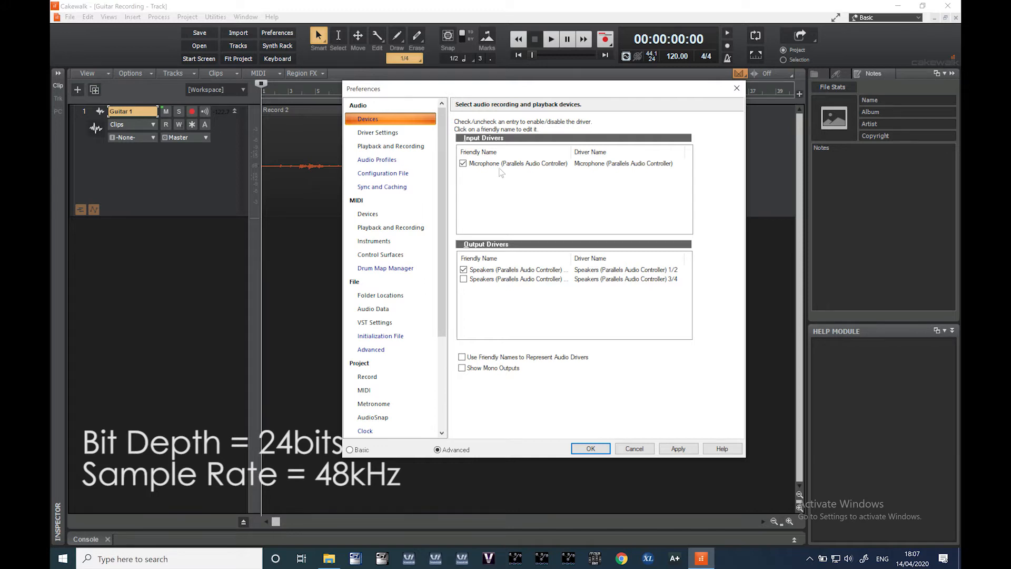
{"action": "left_click_drag", "start_coordinate": [542, 94], "coordinate": [524, 92]}
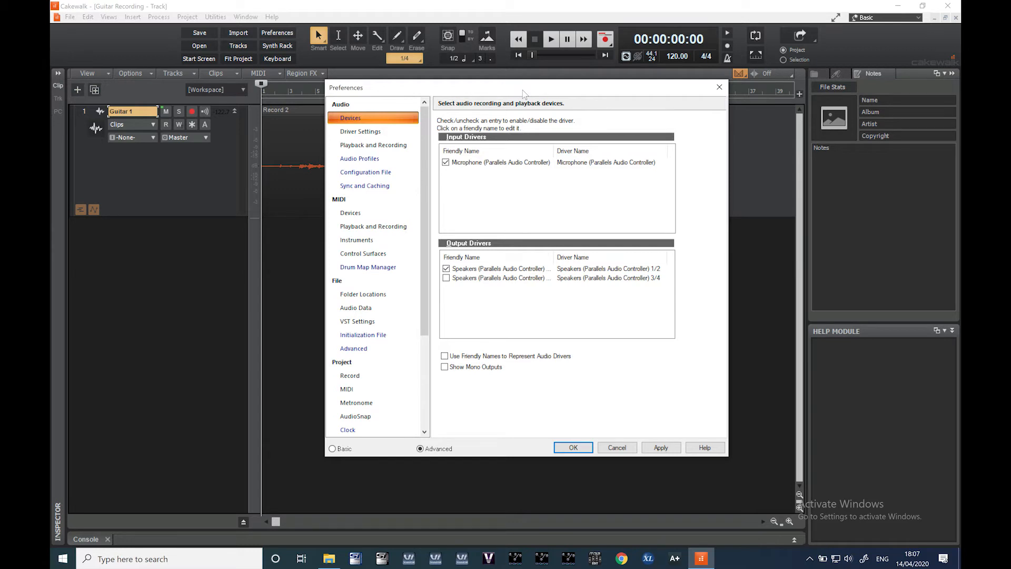
{"action": "left_click", "coordinate": [361, 132]}
{"action": "left_click", "coordinate": [513, 217]}
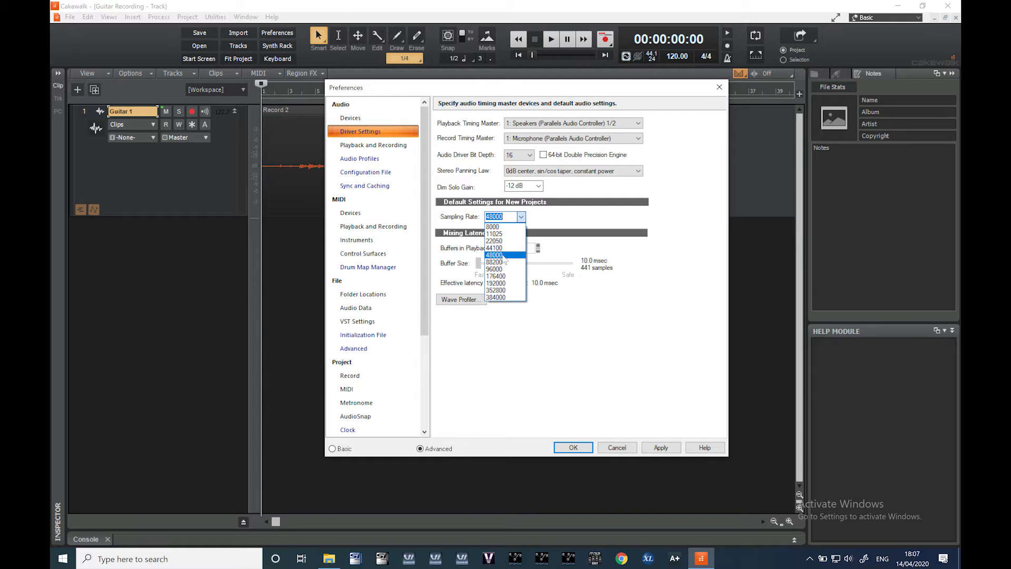
{"action": "left_click", "coordinate": [503, 255]}
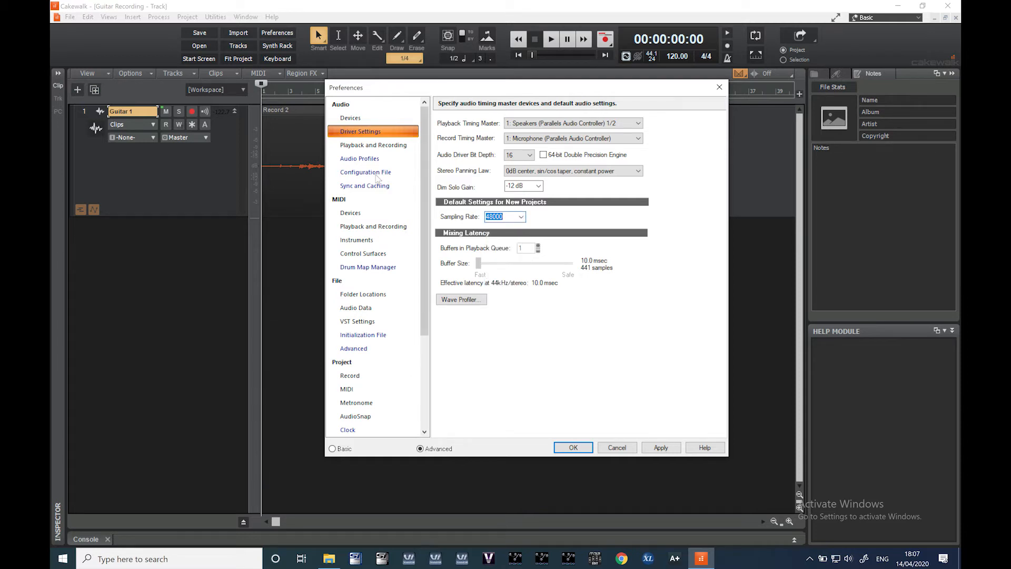
Choose a record bit depth of 24 in the audio data preferences and close the preferences
{"action": "left_click", "coordinate": [359, 308]}
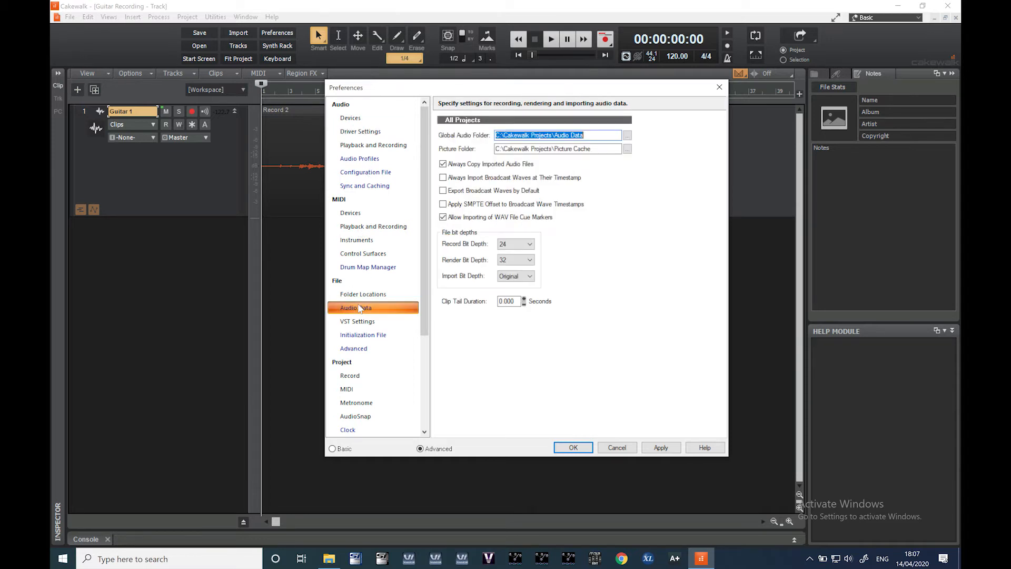
{"action": "left_click", "coordinate": [519, 242]}
{"action": "left_click", "coordinate": [517, 259]}
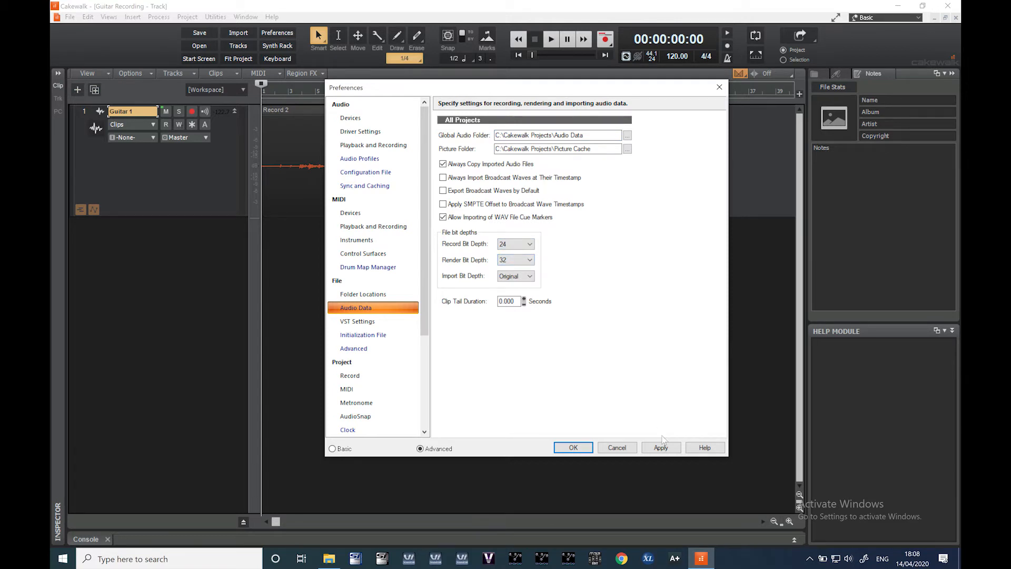
{"action": "left_click", "coordinate": [602, 447]}
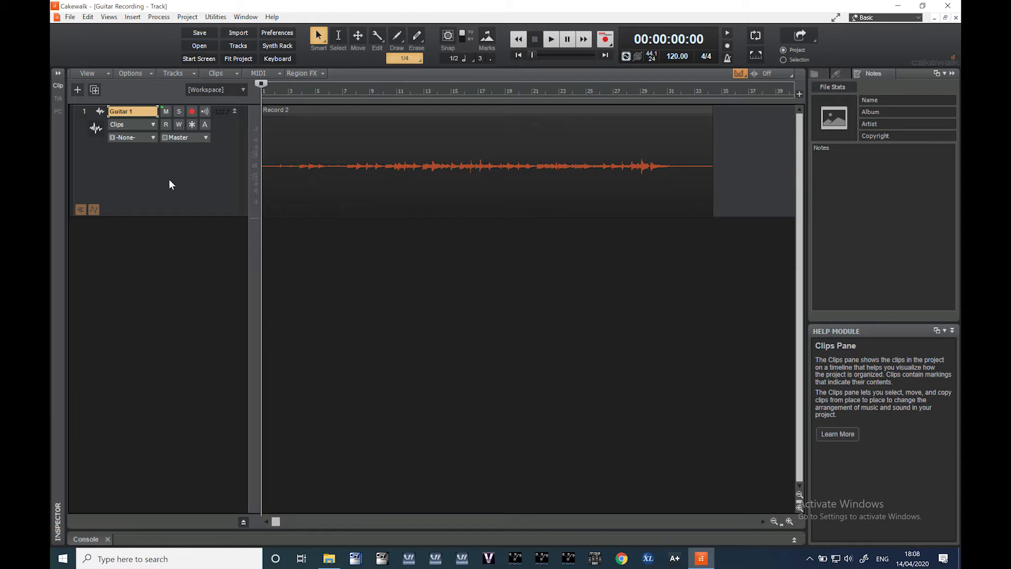
{"action": "left_click", "coordinate": [403, 245]}
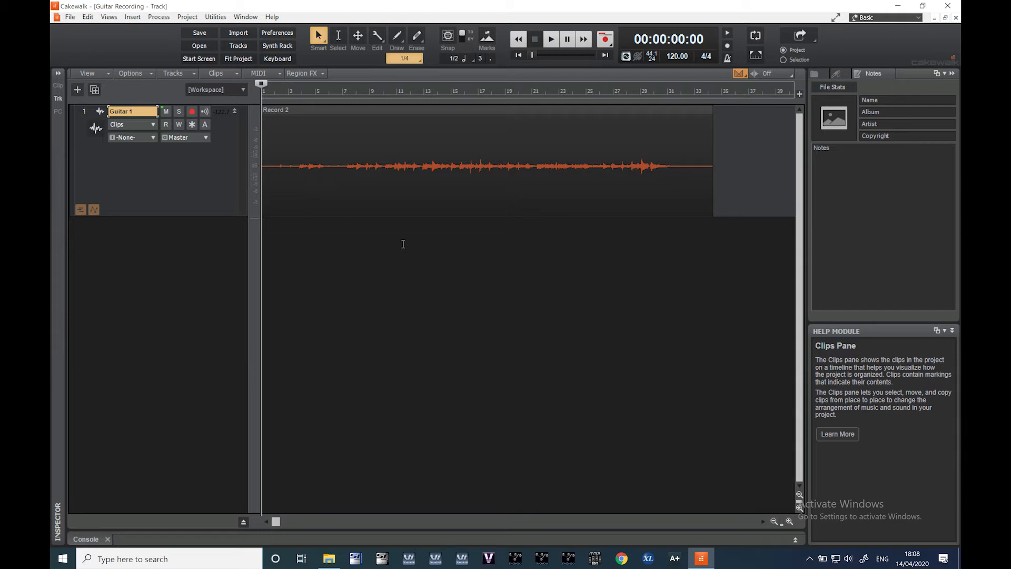
Switch the metronome for playback and recording on and off again, and check the metronome settings
{"action": "left_click", "coordinate": [728, 35]}
{"action": "left_click", "coordinate": [728, 46]}
{"action": "left_click", "coordinate": [728, 33]}
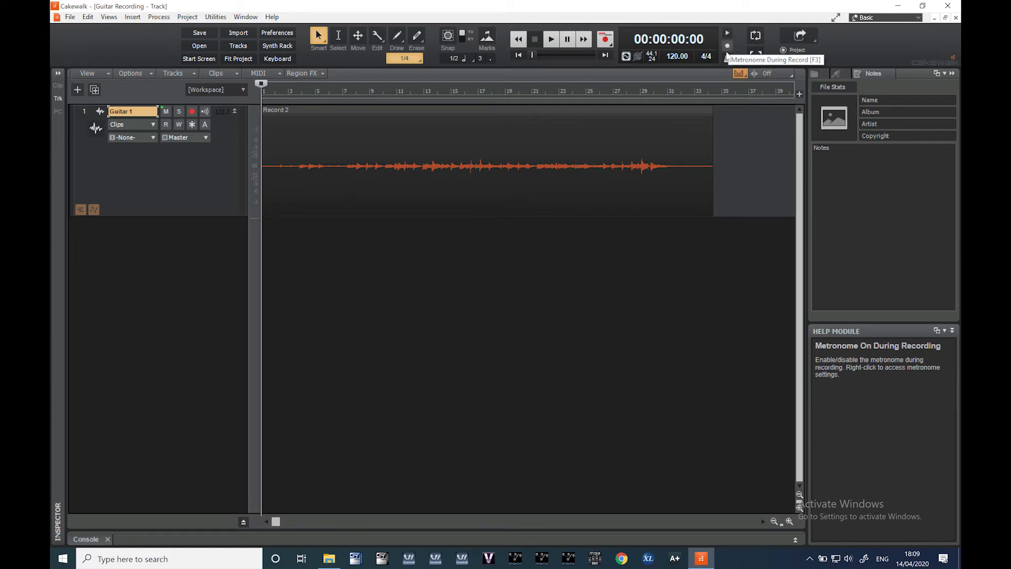
{"action": "left_click", "coordinate": [728, 58]}
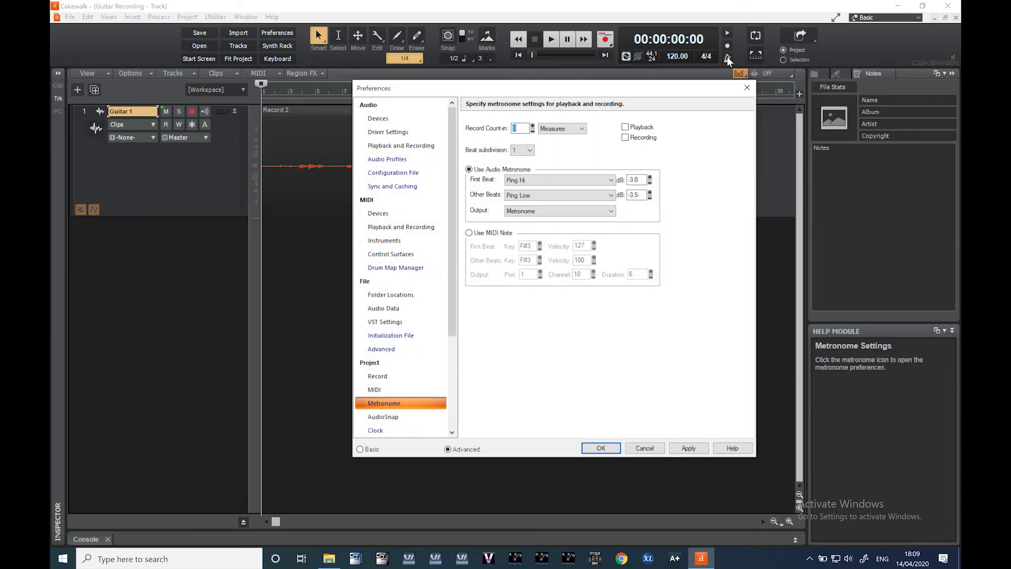
{"action": "left_click", "coordinate": [748, 89]}
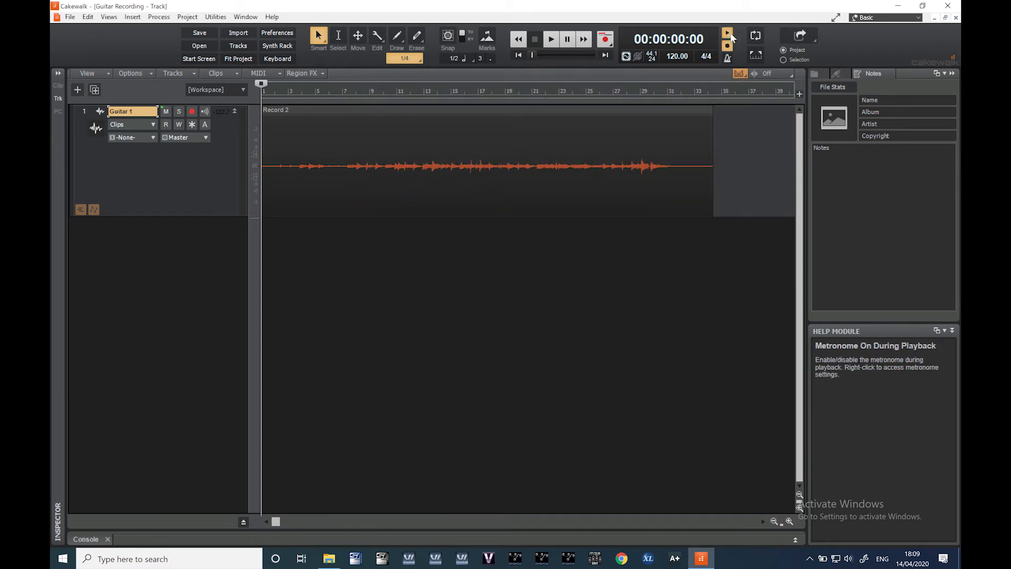
{"action": "left_click", "coordinate": [728, 35]}
{"action": "left_click", "coordinate": [730, 47]}
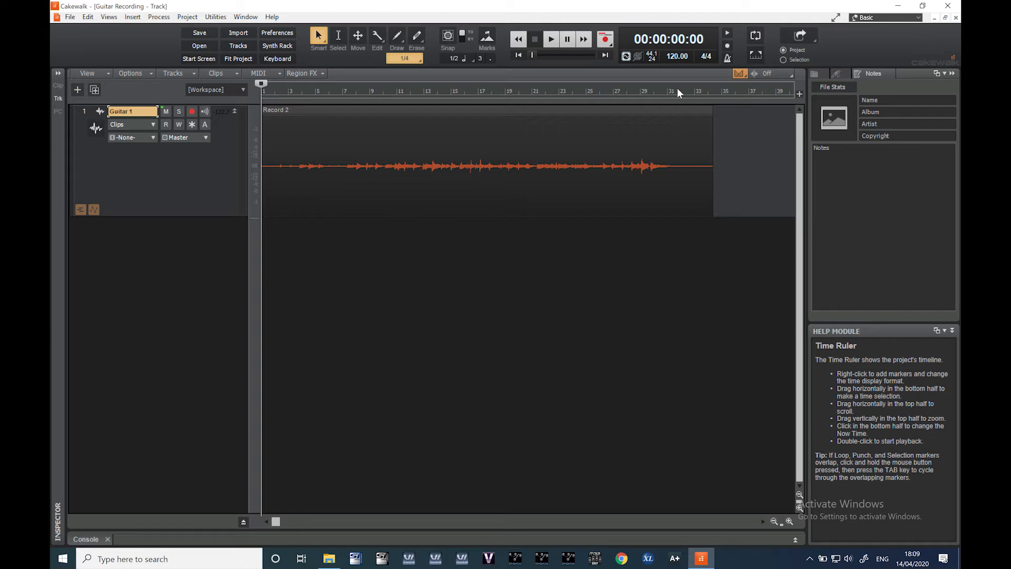
Add an H:M:S:F time ruler to the timeline and remove the M:B:T ruler
{"action": "left_click", "coordinate": [798, 94]}
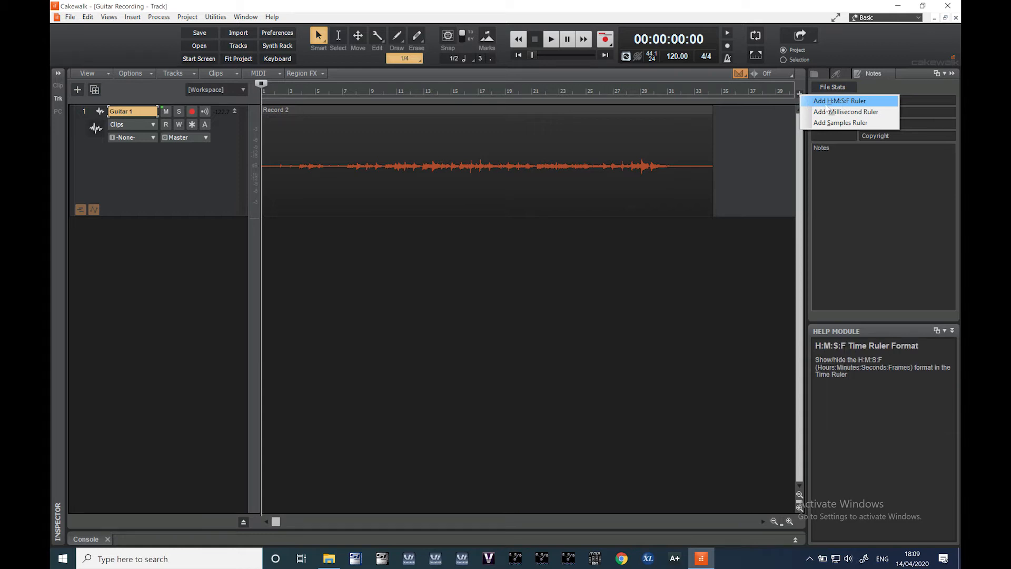
{"action": "left_click", "coordinate": [847, 103]}
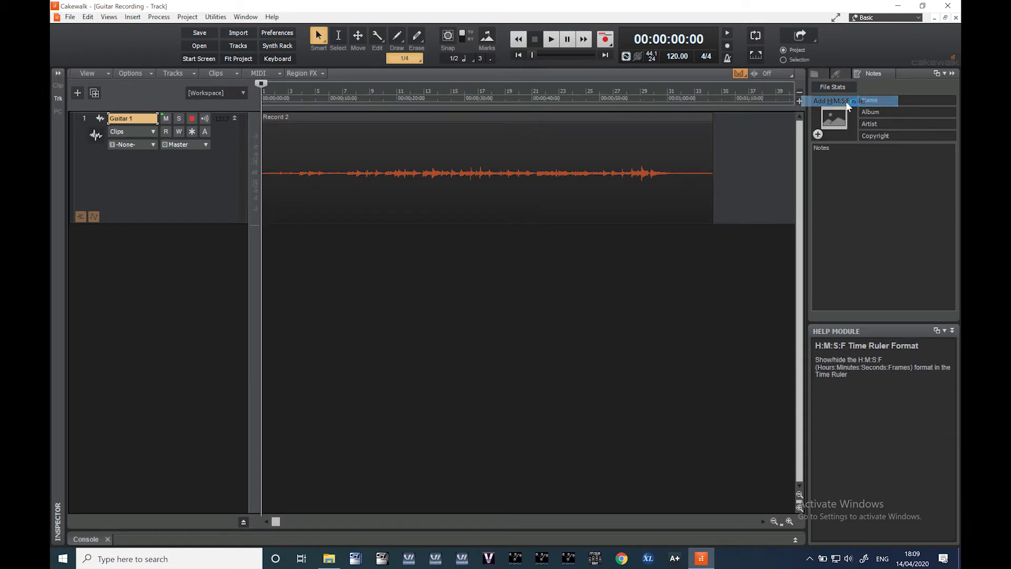
{"action": "left_click", "coordinate": [800, 96]}
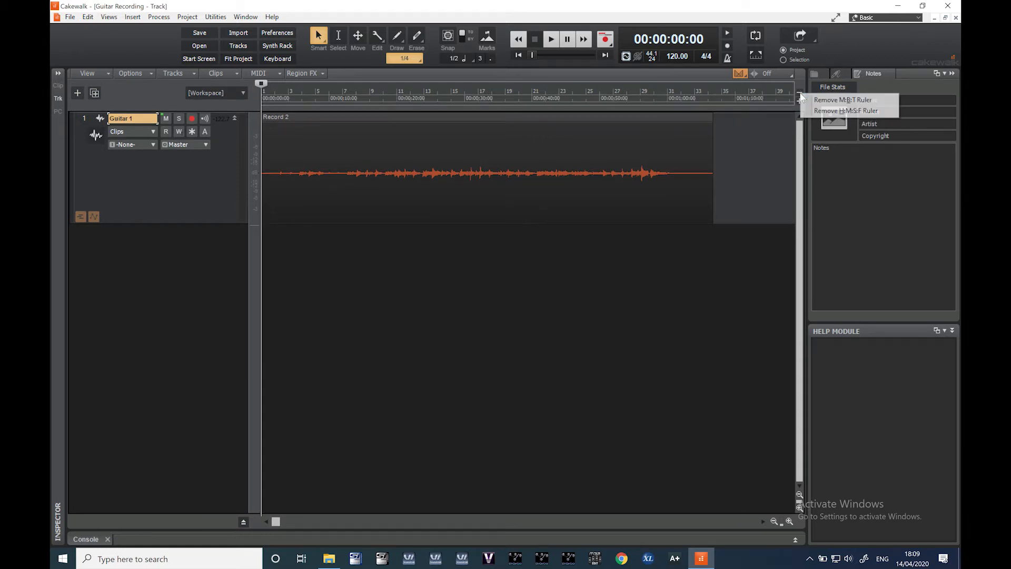
{"action": "left_click", "coordinate": [842, 100]}
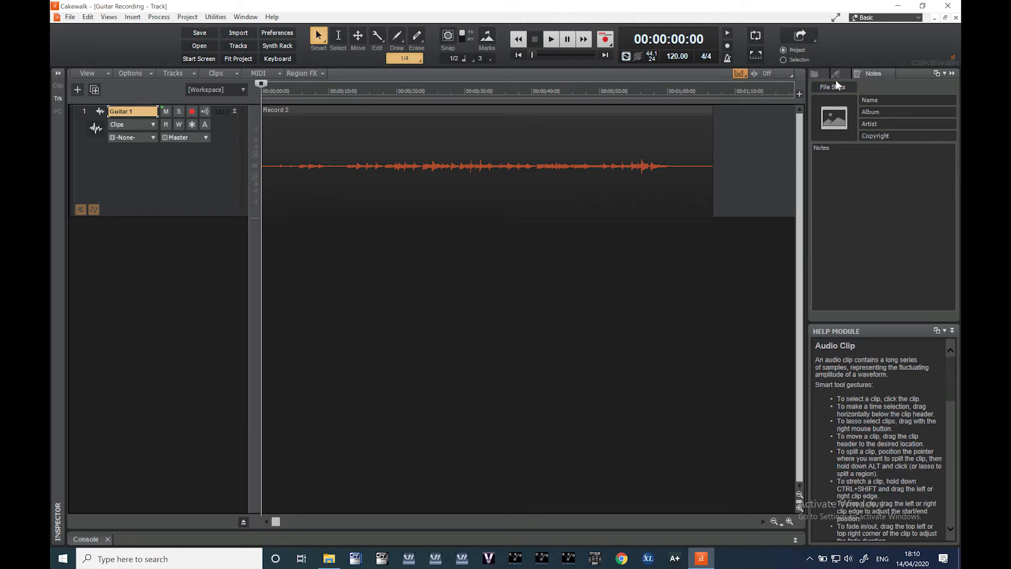
Collapse the browser pane and enlarge the guitar waveform both along the timeline and in amplitude
{"action": "left_click", "coordinate": [952, 73]}
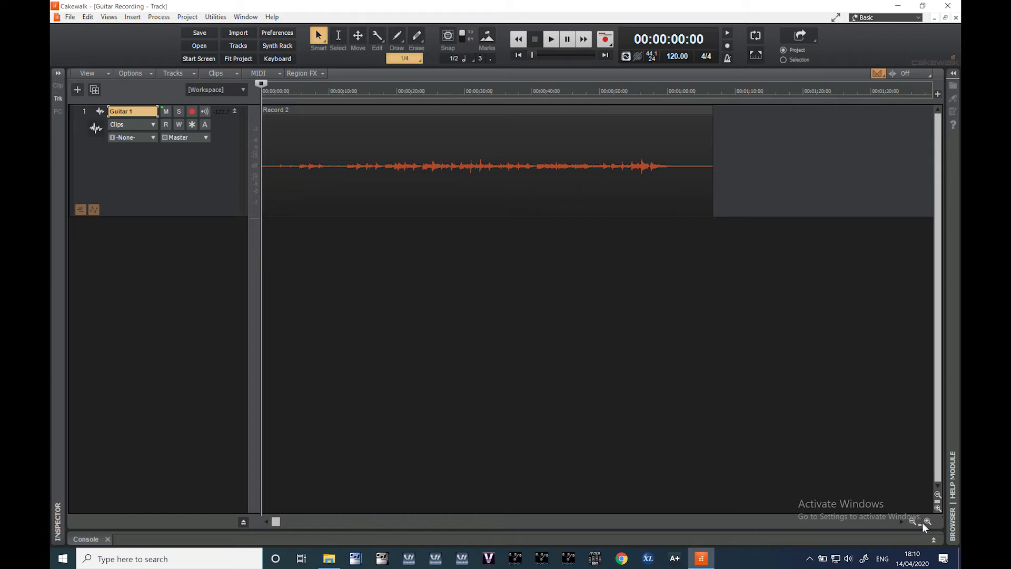
{"action": "left_click_drag", "start_coordinate": [920, 522], "coordinate": [852, 526]}
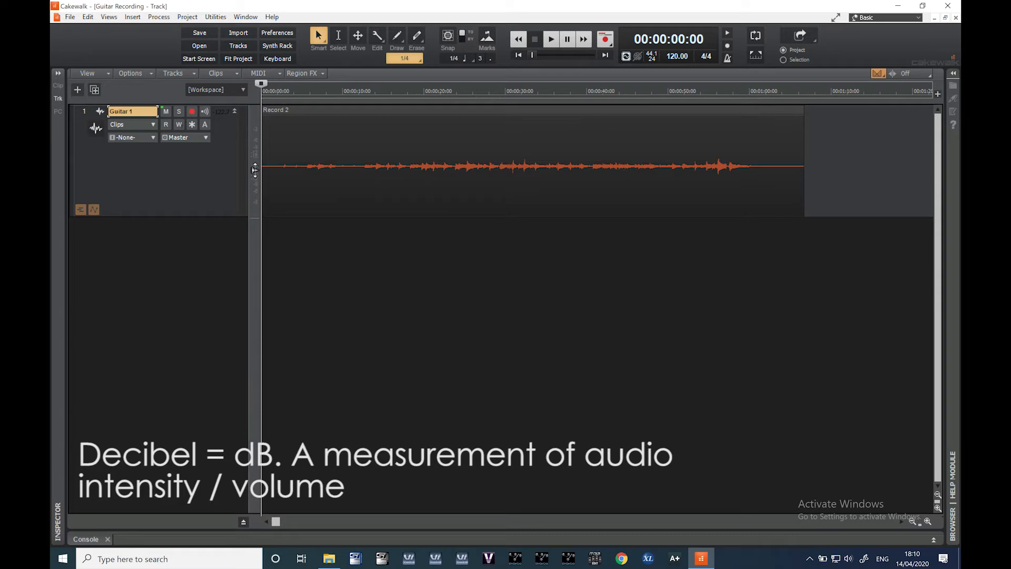
{"action": "left_click_drag", "start_coordinate": [254, 166], "coordinate": [250, 137]}
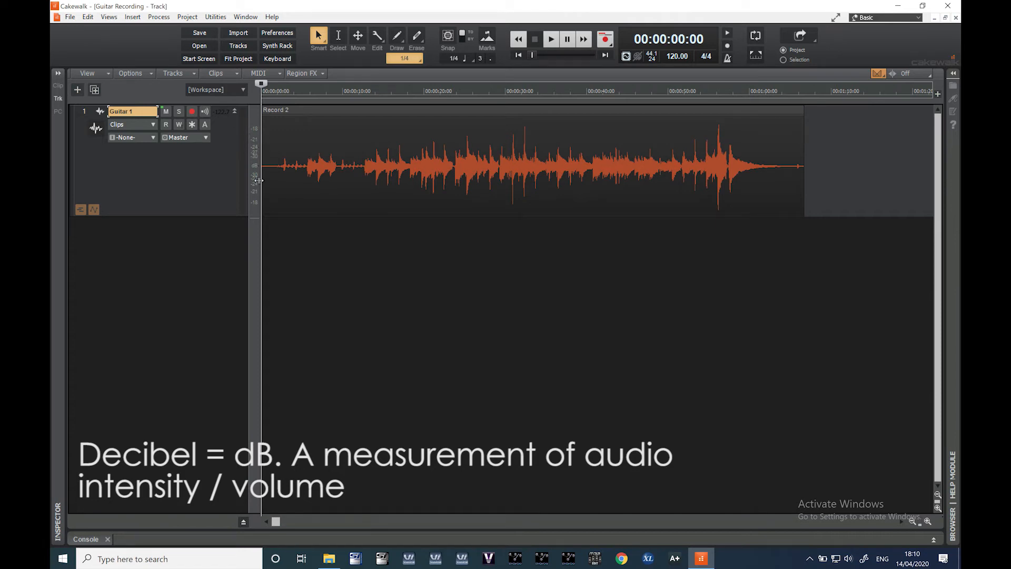
{"action": "left_click_drag", "start_coordinate": [256, 172], "coordinate": [257, 183]}
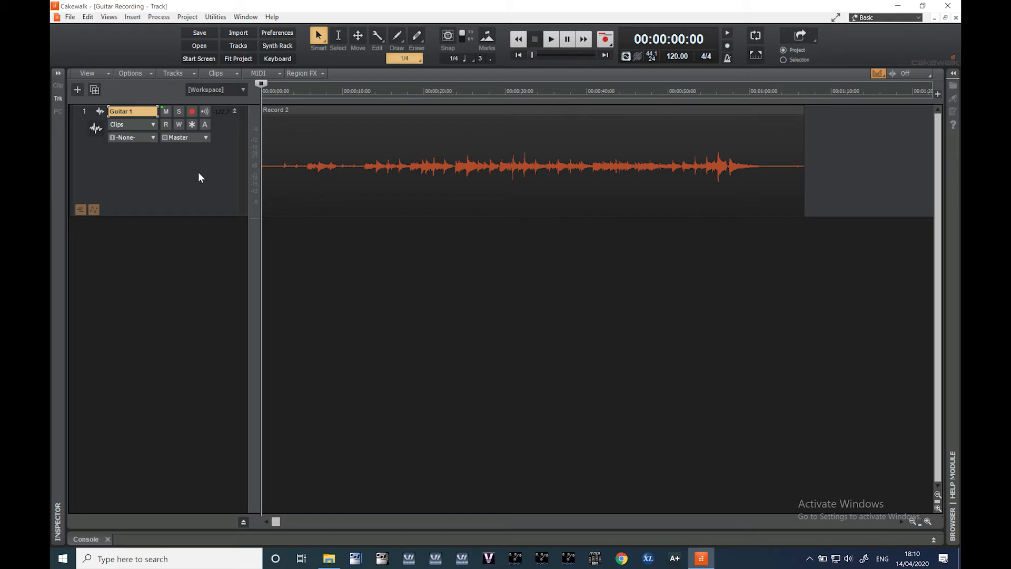
Expand the Inspector and show the track properties of the Guitar 1 track
{"action": "left_click", "coordinate": [58, 74]}
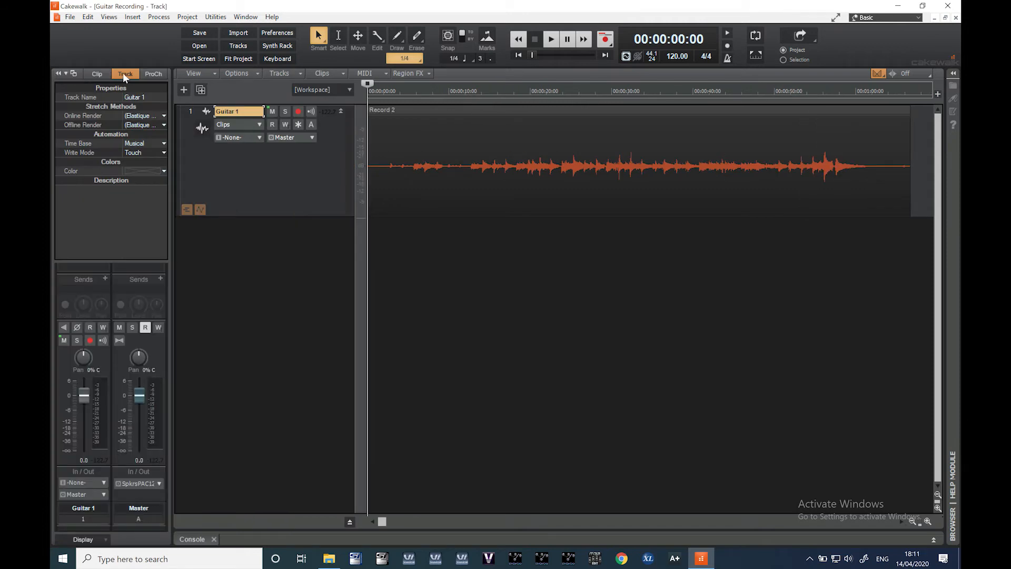
{"action": "left_click", "coordinate": [124, 74]}
{"action": "left_click", "coordinate": [58, 74]}
{"action": "left_click", "coordinate": [122, 72]}
Try switching the Guitar 1 track's interleave between mono and stereo, and keep the track name Guitar 1
{"action": "left_click", "coordinate": [63, 329]}
{"action": "left_click", "coordinate": [63, 328]}
{"action": "left_click", "coordinate": [65, 328]}
{"action": "double_click", "coordinate": [243, 110]}
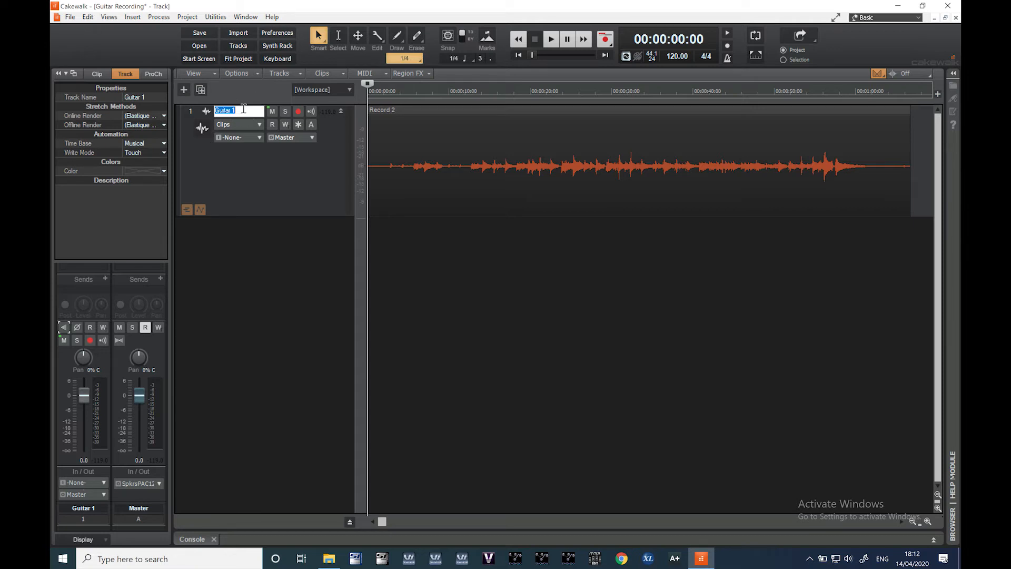
{"action": "key", "text": "Return"}
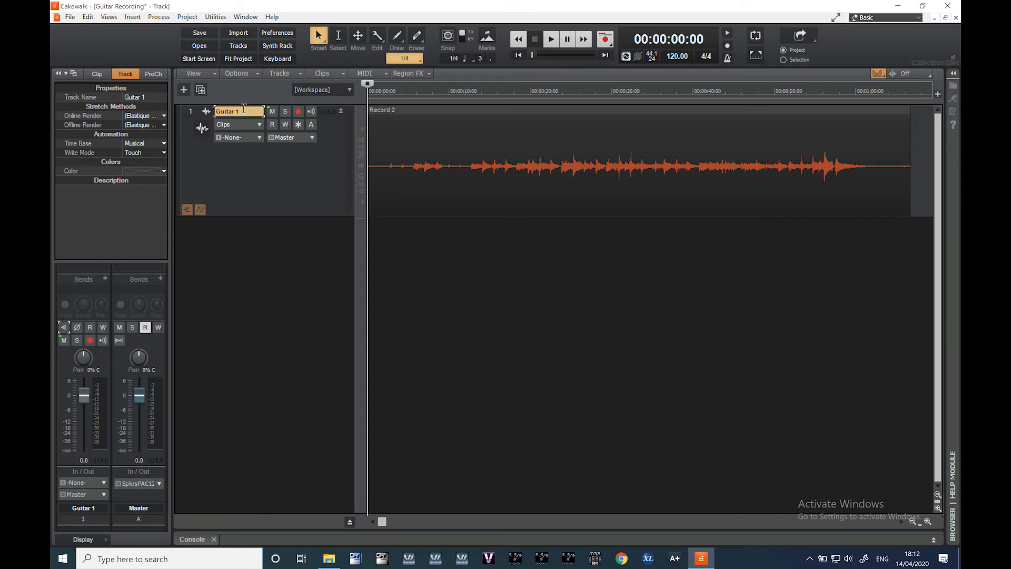
{"action": "left_click", "coordinate": [64, 326]}
Examine the microphone inputs offered by the Parallels Audio Controller for the Guitar 1 track and leave the list
{"action": "left_click", "coordinate": [248, 136]}
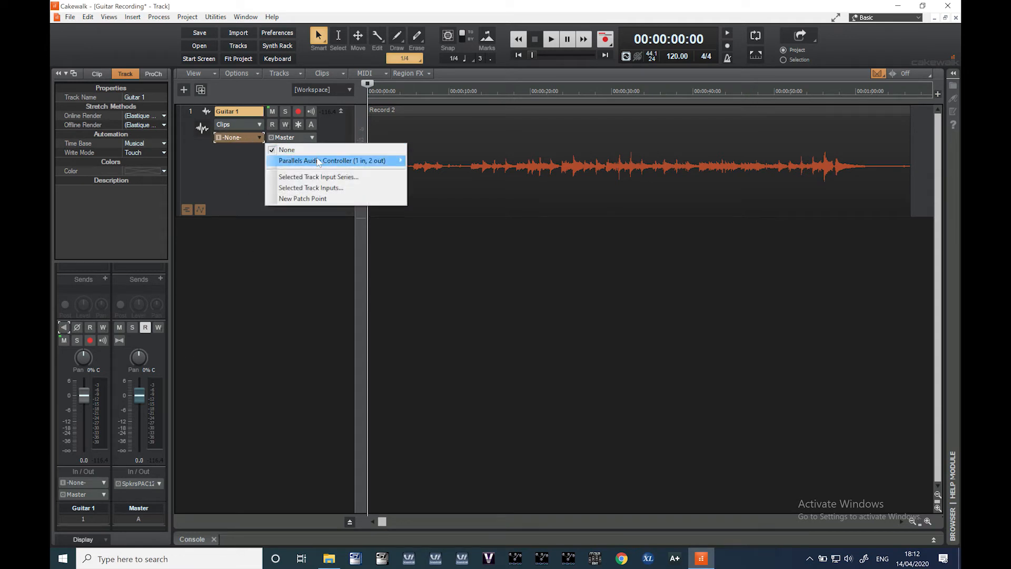
{"action": "mouse_move", "coordinate": [319, 161]}
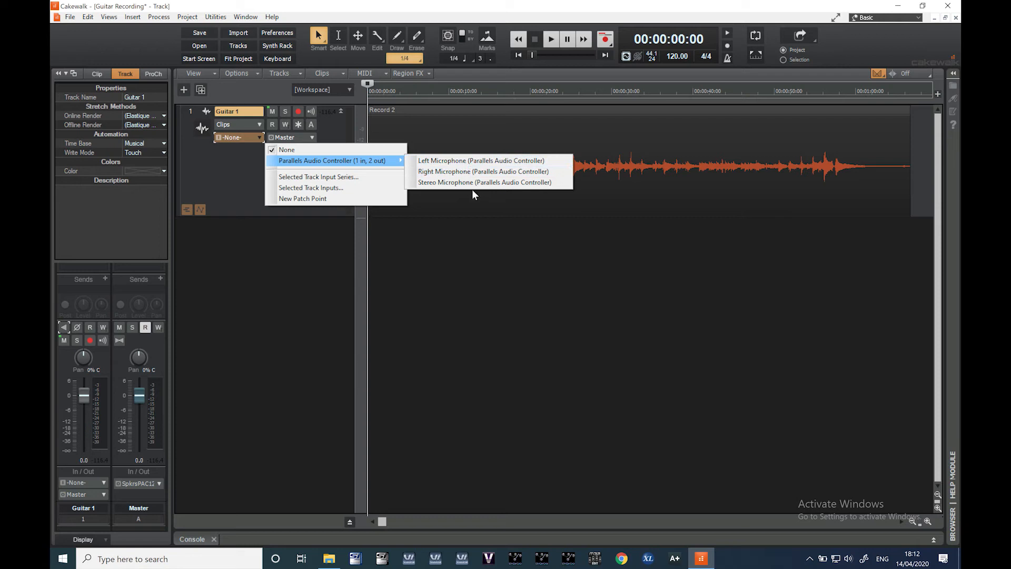
{"action": "left_click", "coordinate": [229, 167]}
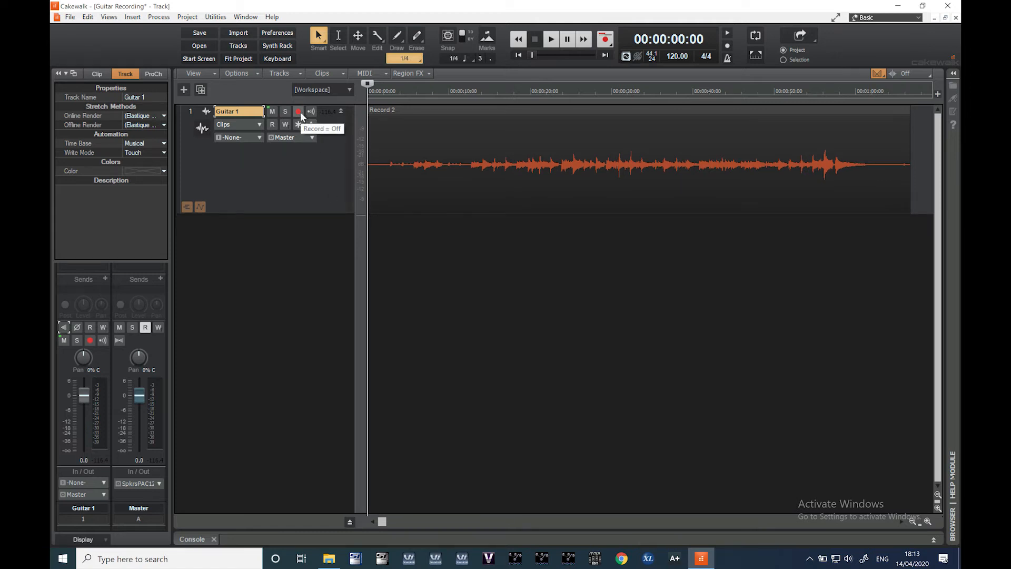
Arm the Guitar 1 track for recording, and mute and unmute it
{"action": "left_click", "coordinate": [299, 111]}
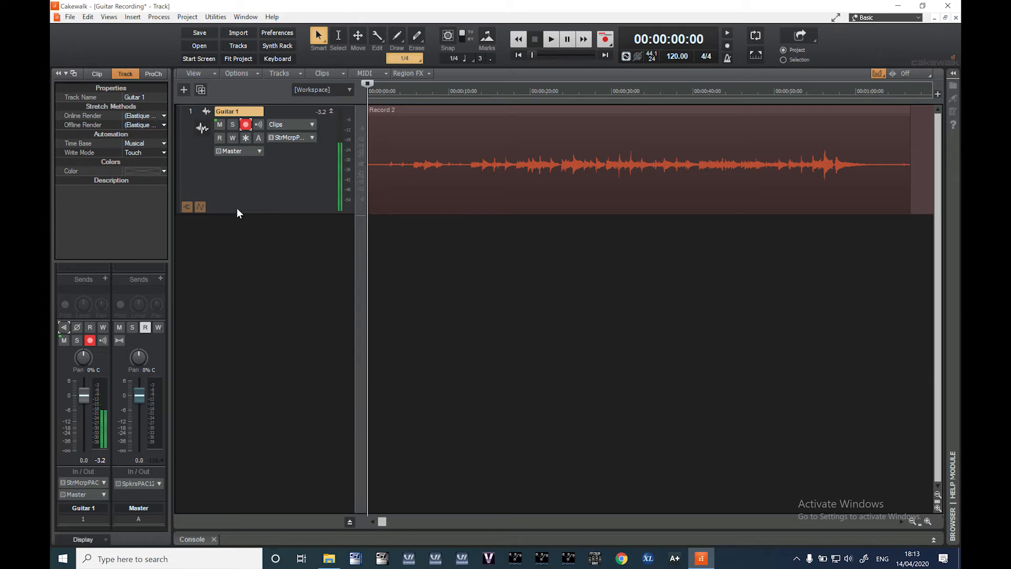
{"action": "left_click", "coordinate": [220, 125]}
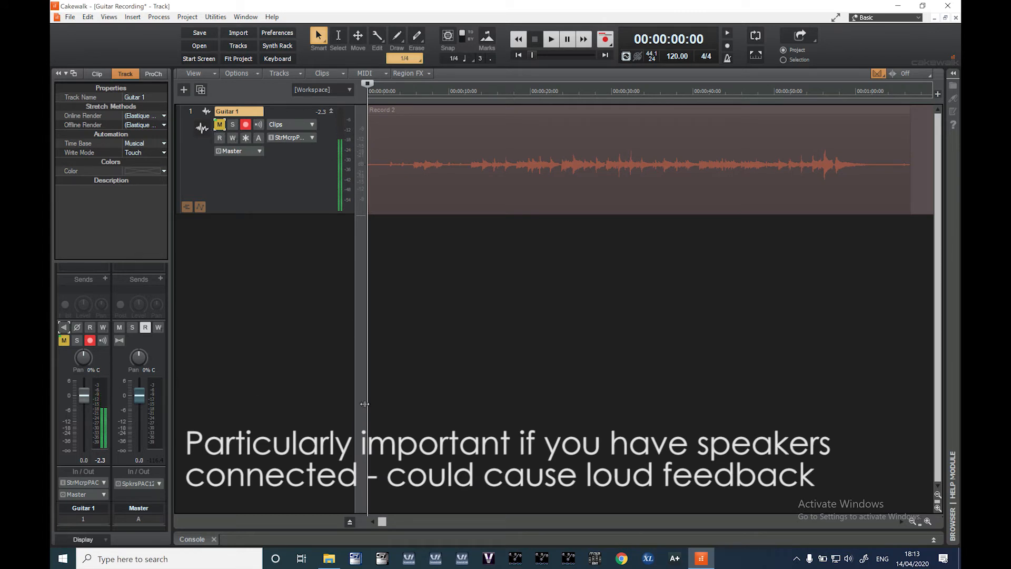
{"action": "left_click", "coordinate": [219, 124]}
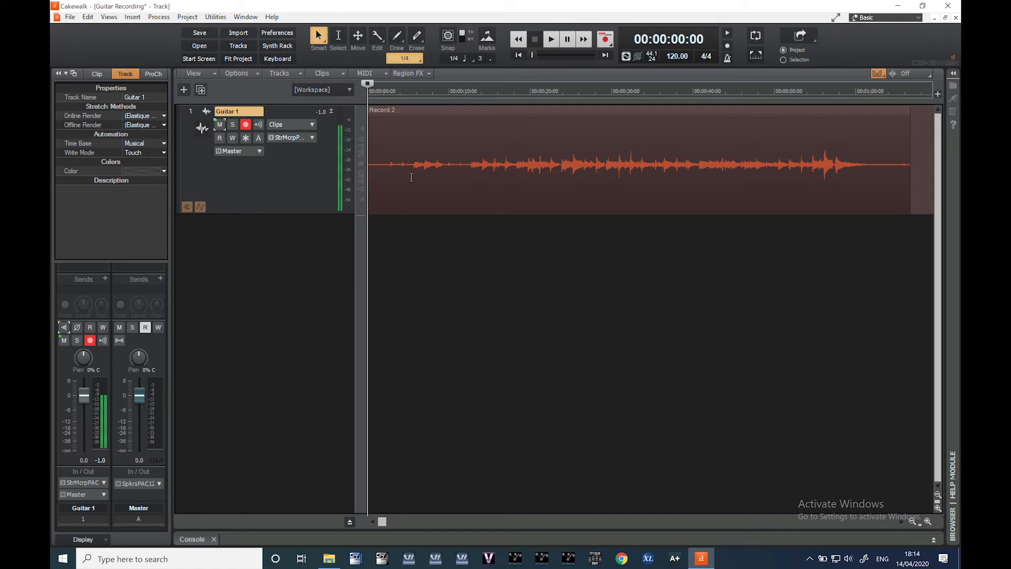
Show the take lanes of the Guitar 1 track and try out solo and mute on takes T1 and T2
{"action": "double_click", "coordinate": [253, 199]}
{"action": "double_click", "coordinate": [266, 192]}
{"action": "left_click", "coordinate": [187, 207]}
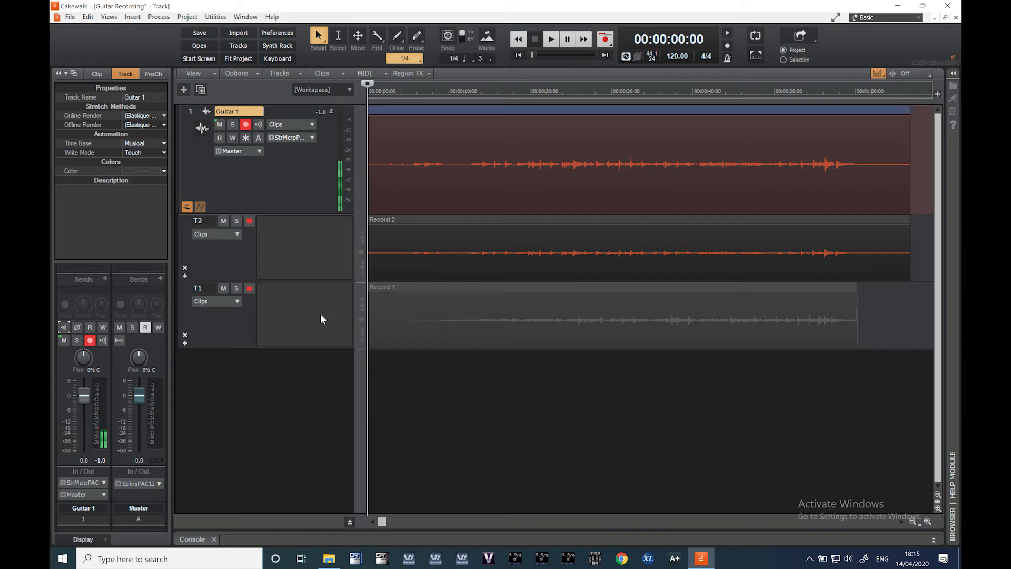
{"action": "left_click", "coordinate": [236, 288]}
{"action": "left_click", "coordinate": [235, 220]}
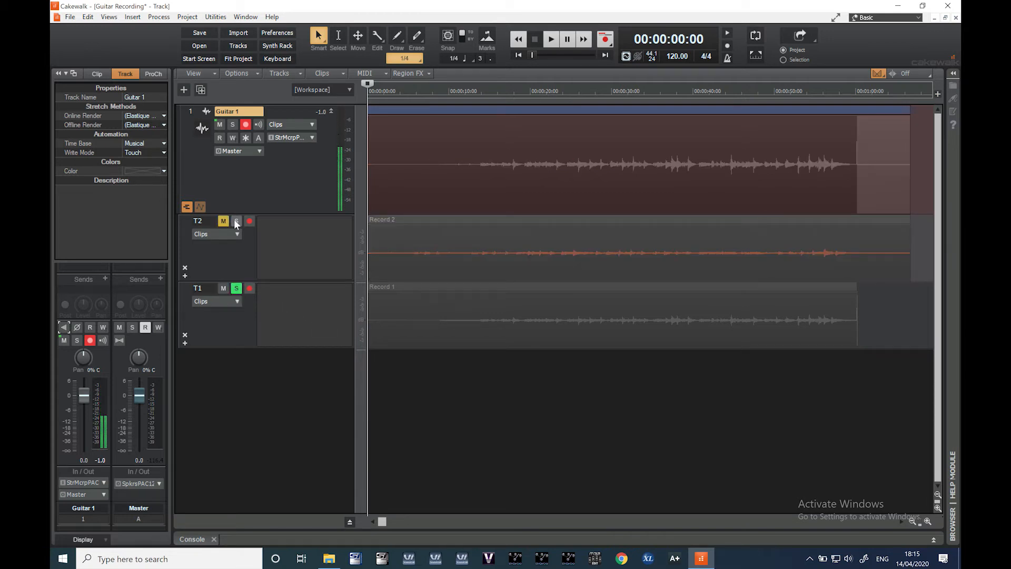
{"action": "left_click", "coordinate": [237, 288]}
{"action": "left_click", "coordinate": [227, 288]}
{"action": "left_click", "coordinate": [223, 289]}
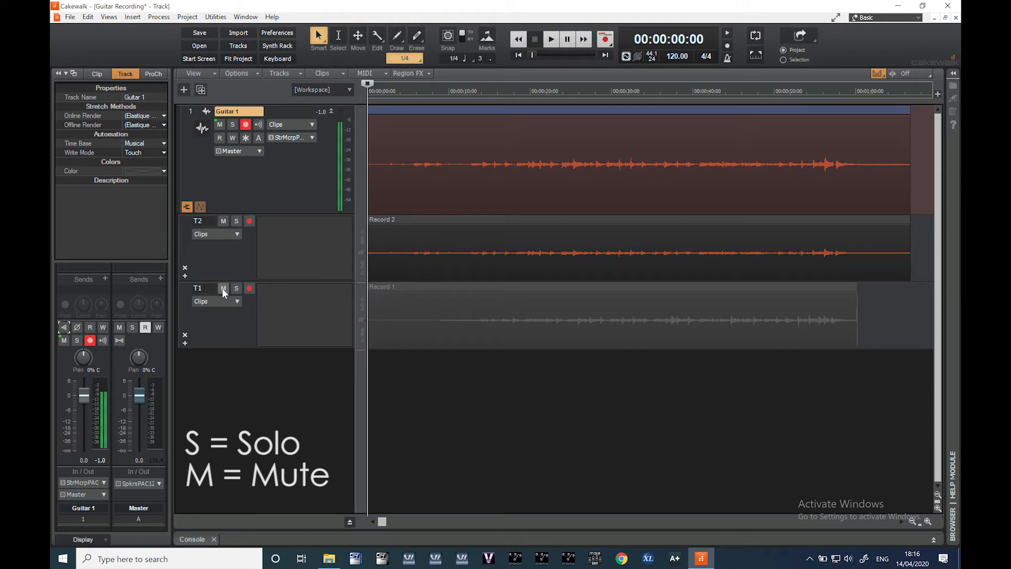
Play the Record 2 take from the beginning and add four markers at about 25, 36, 48 and 51 seconds
{"action": "left_click", "coordinate": [392, 219]}
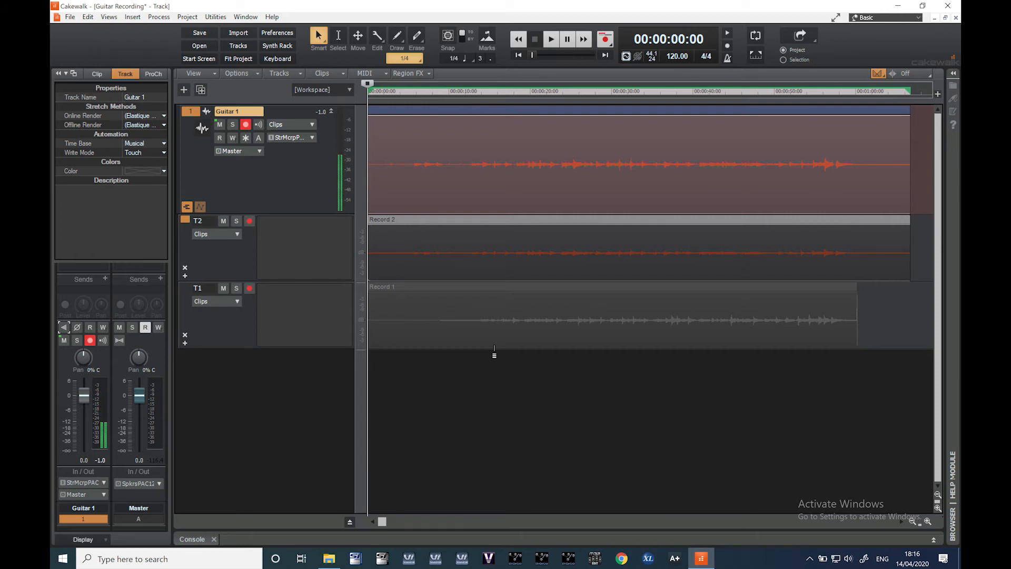
{"action": "key", "text": "space"}
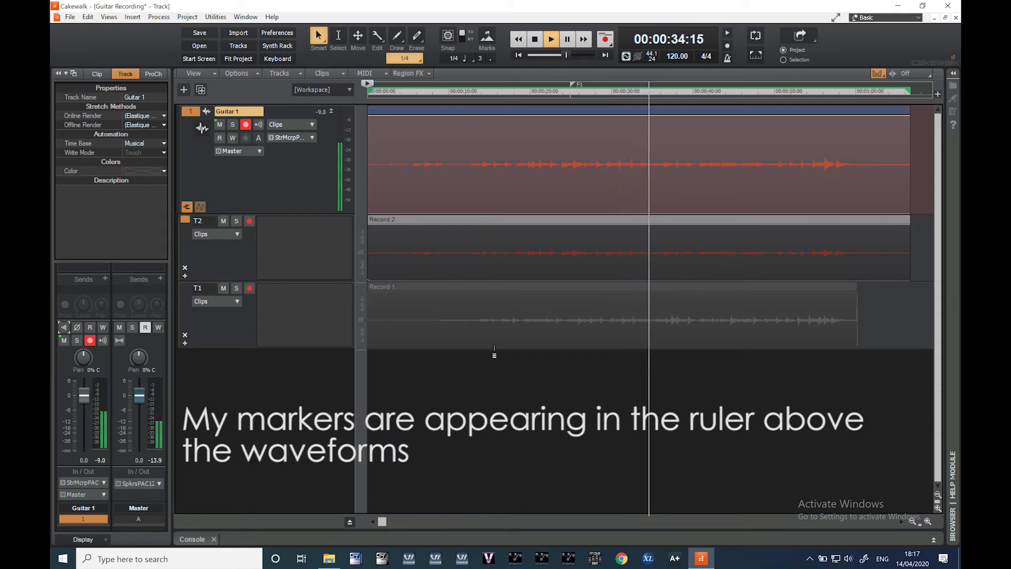
{"action": "key", "text": "m"}
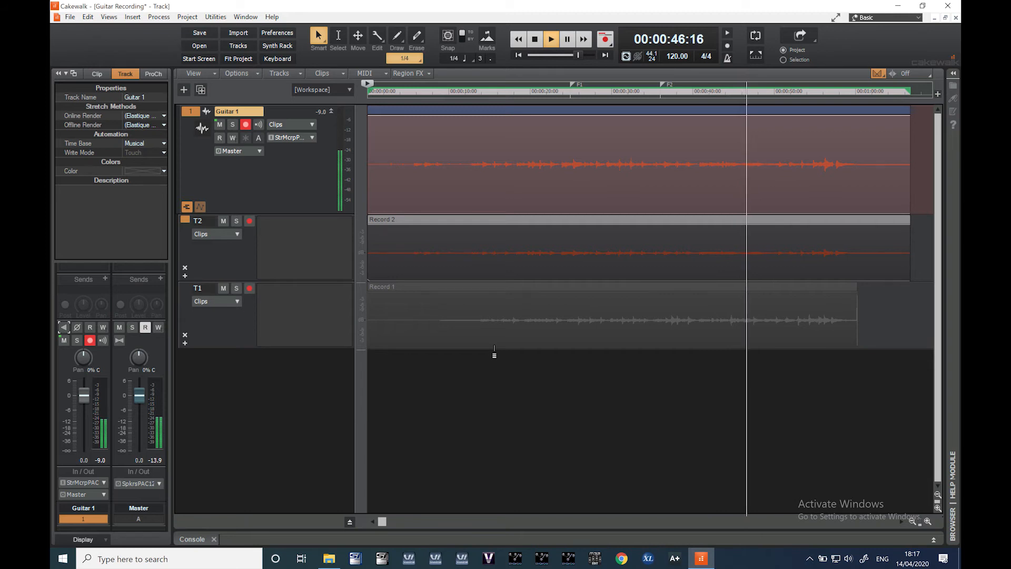
{"action": "key", "text": "F11"}
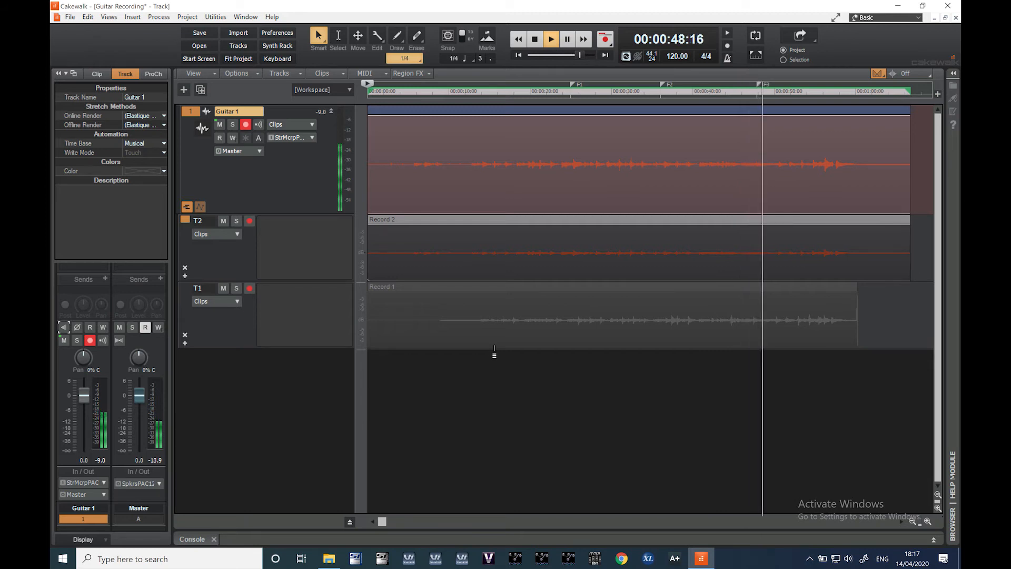
{"action": "key", "text": "F11"}
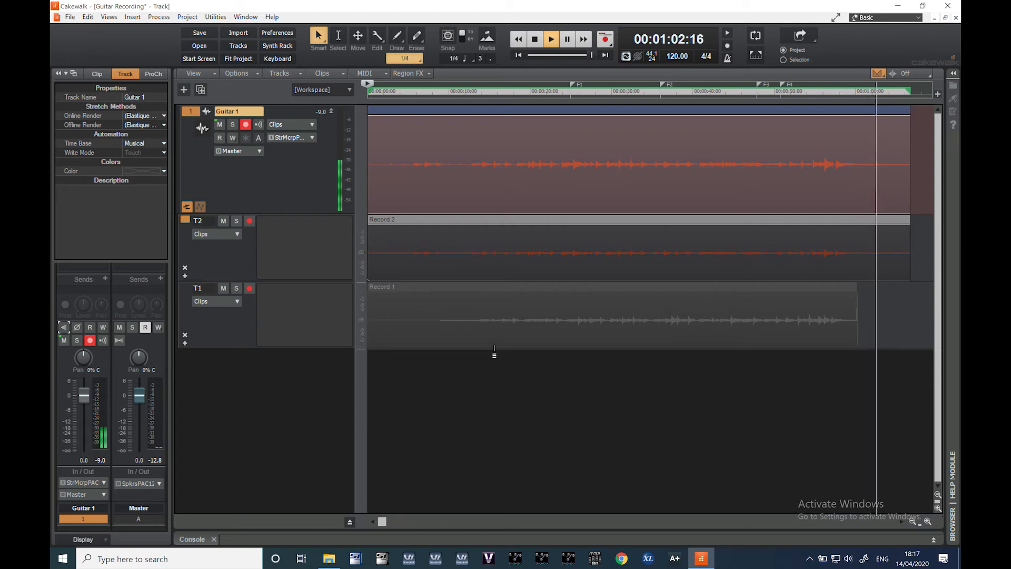
{"action": "key", "text": "space"}
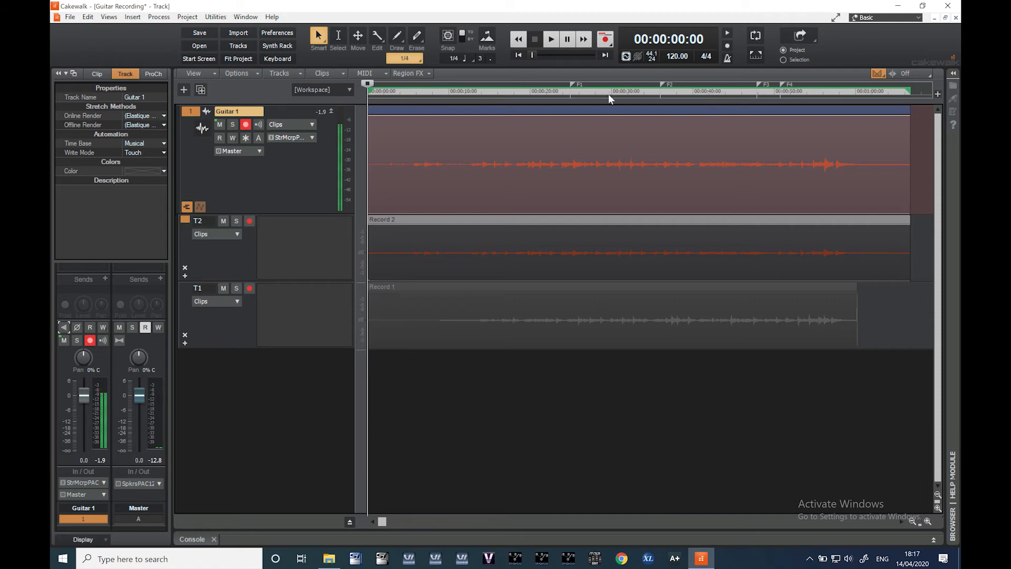
Replay the passage from about 25 seconds, add a marker at about 28 seconds, and return to the project start
{"action": "left_click", "coordinate": [600, 146]}
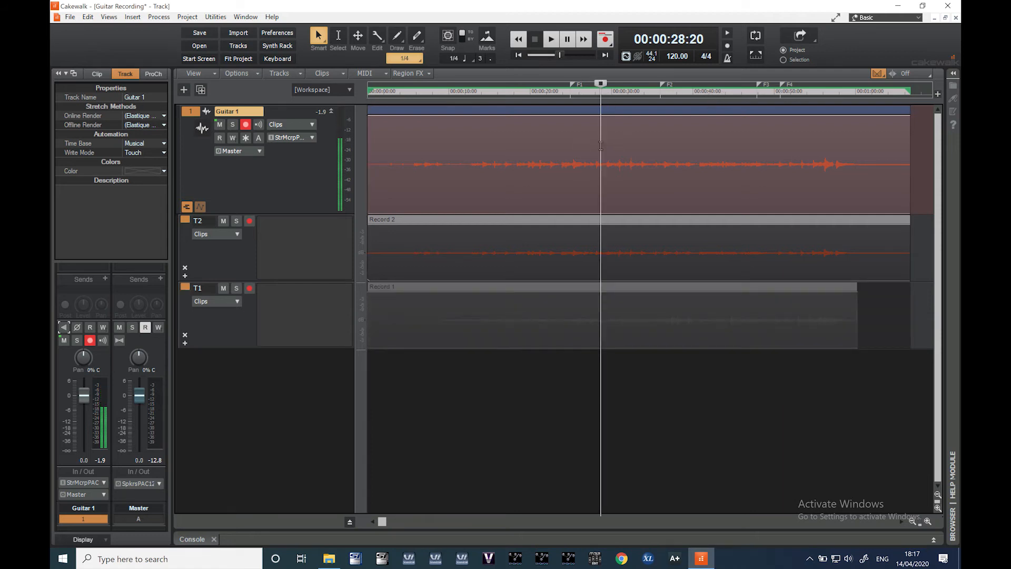
{"action": "key", "text": "space"}
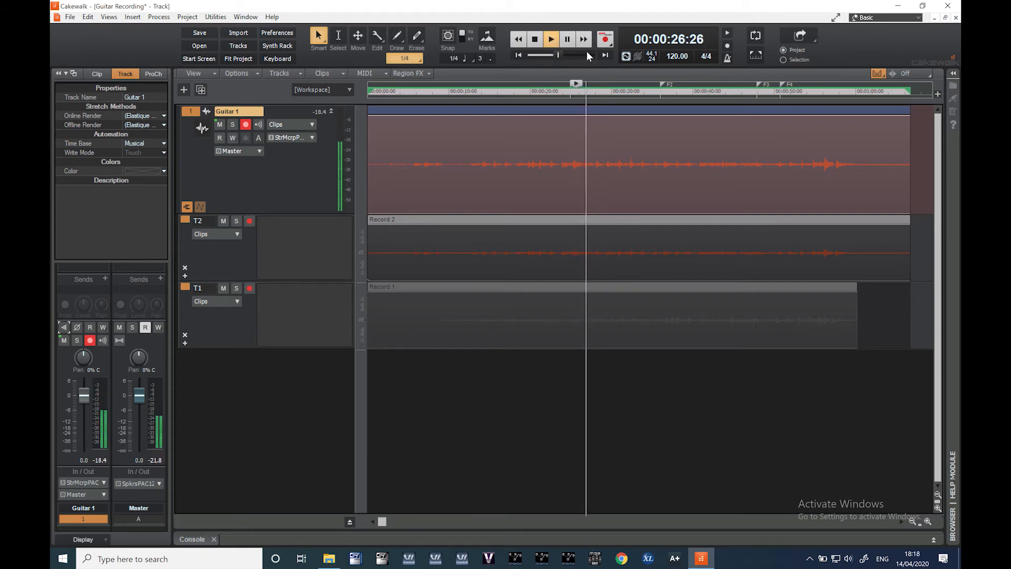
{"action": "key", "text": "space"}
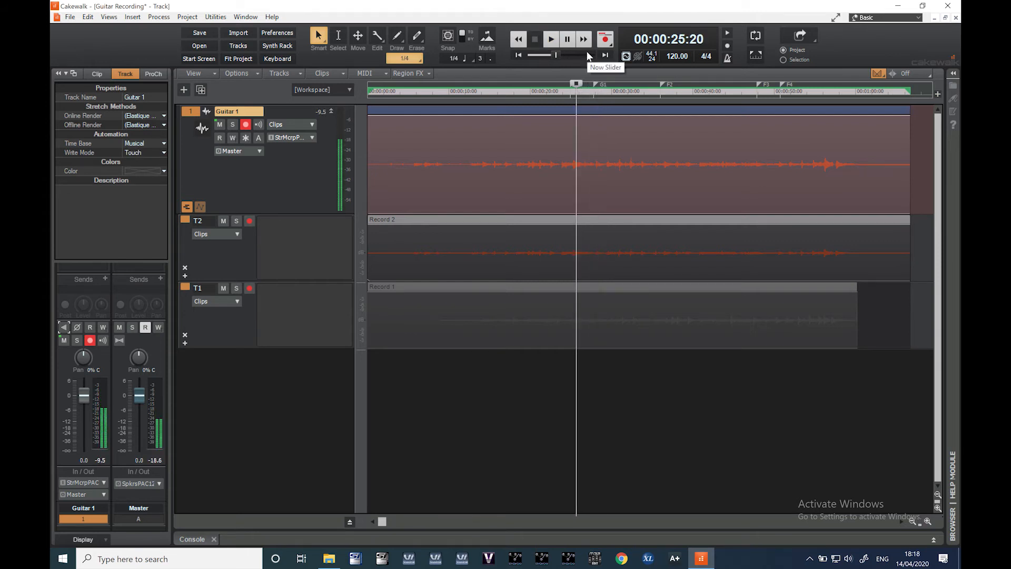
{"action": "left_click", "coordinate": [517, 55]}
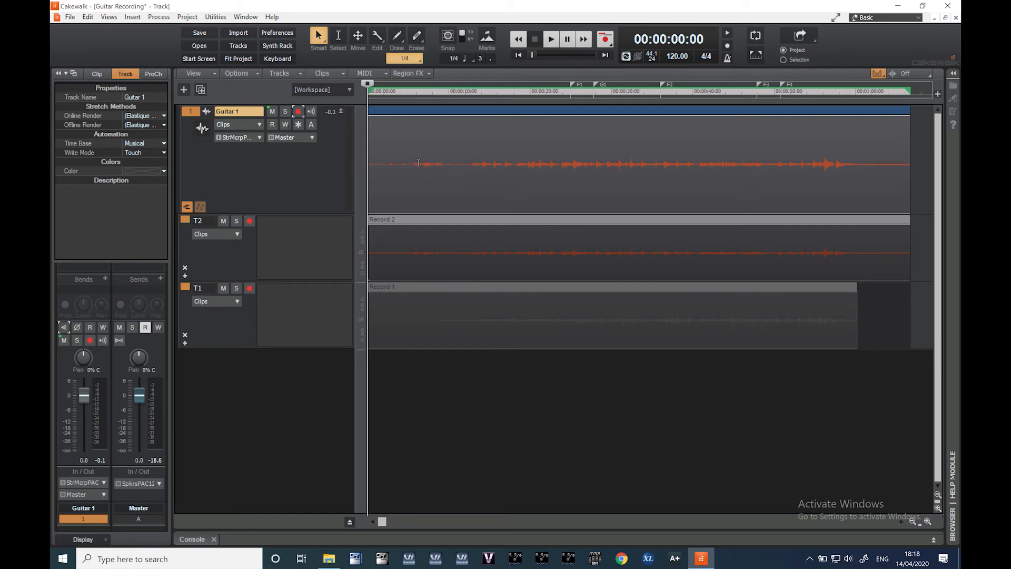
Enlarge the waveform of take T2 and add a marker named START where its playing begins, at 00:00:12:26
{"action": "left_click", "coordinate": [471, 166]}
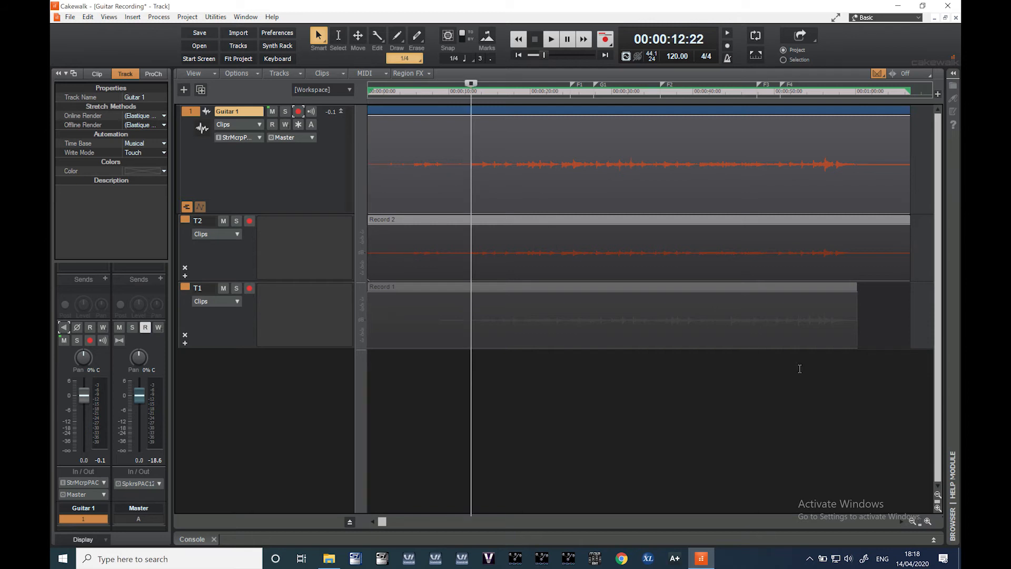
{"action": "left_click", "coordinate": [928, 521]}
{"action": "left_click", "coordinate": [928, 522]}
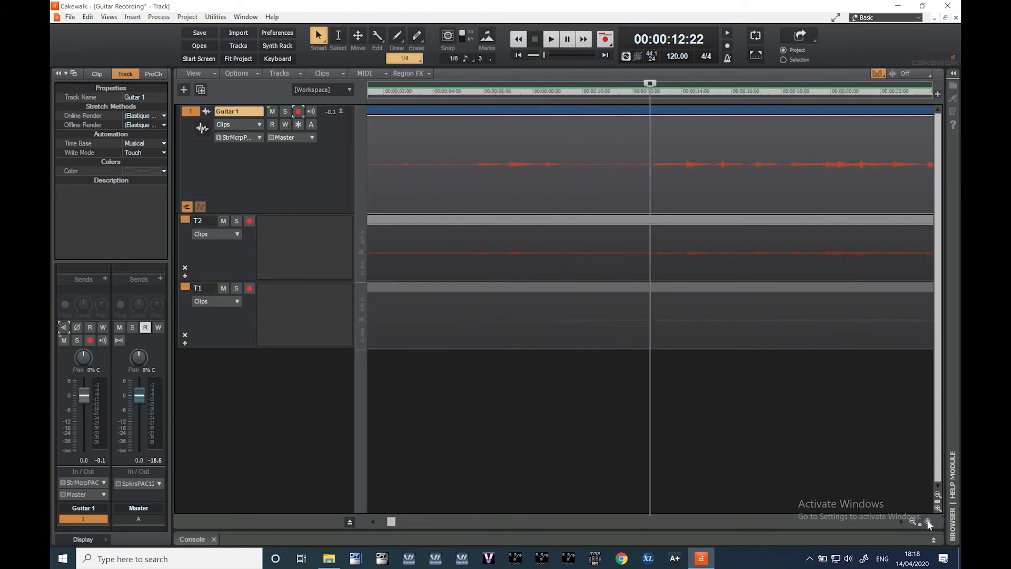
{"action": "left_click", "coordinate": [928, 522]}
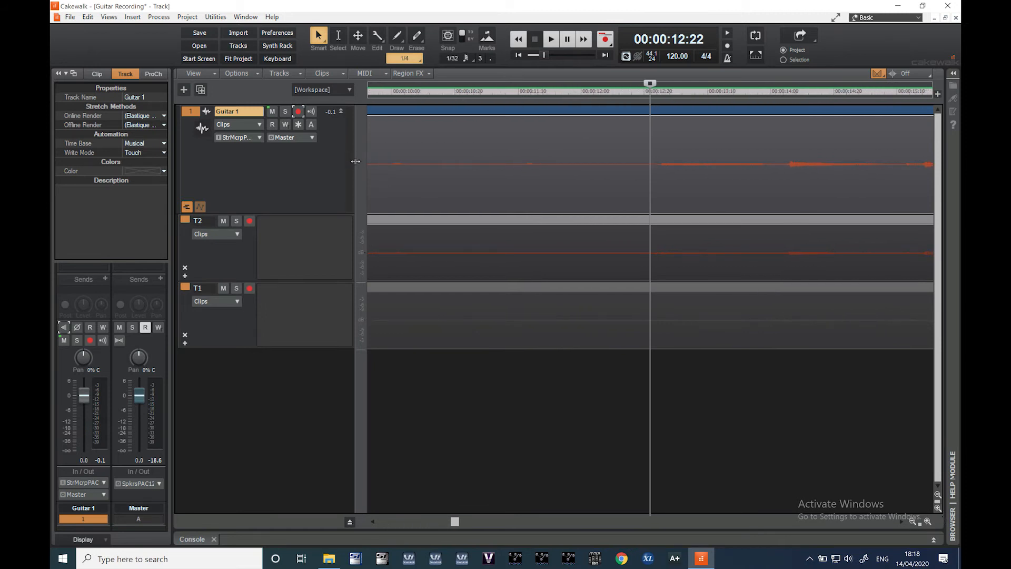
{"action": "left_click", "coordinate": [361, 253]}
{"action": "left_click_drag", "start_coordinate": [362, 240], "coordinate": [359, 220]}
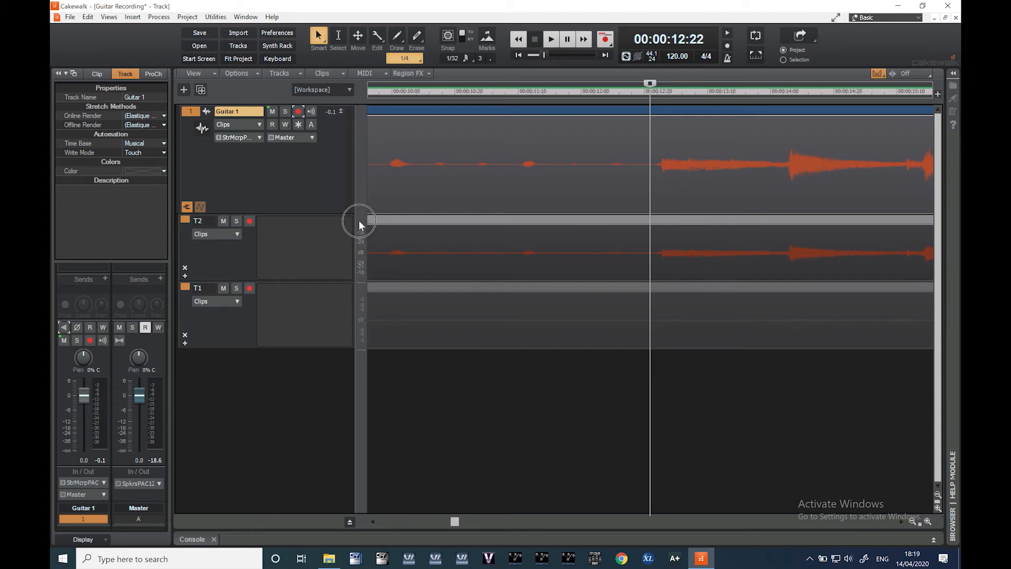
{"action": "key", "text": "space"}
{"action": "key", "text": "space"}
{"action": "left_click", "coordinate": [663, 173]}
{"action": "key", "text": "F11"}
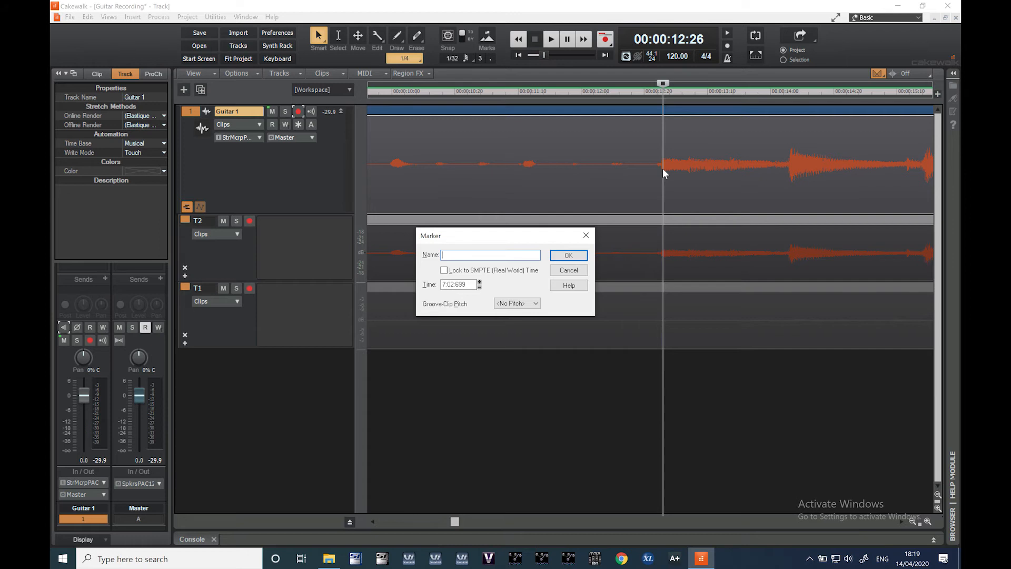
{"action": "type", "text": "STARTR"}
{"action": "key", "text": "Return"}
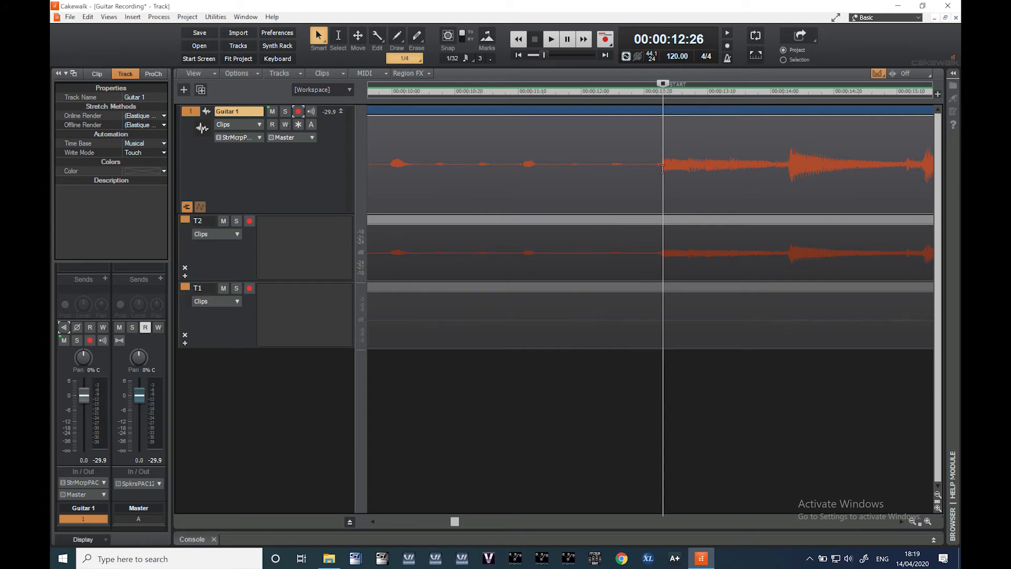
Solo take T1, play it briefly from the START marker, and enlarge its waveform
{"action": "left_click", "coordinate": [237, 289]}
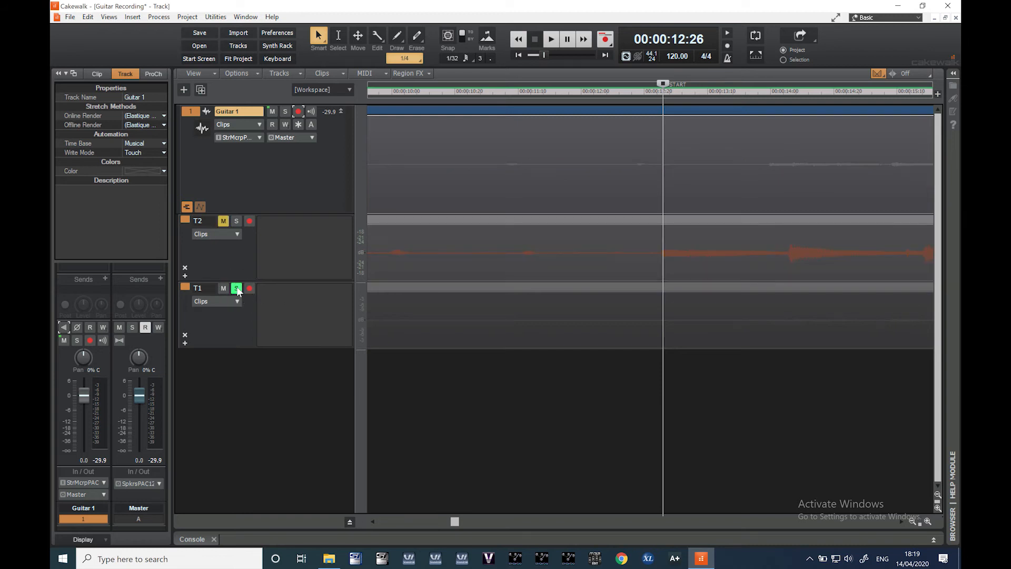
{"action": "key", "text": "space"}
{"action": "key", "text": "space"}
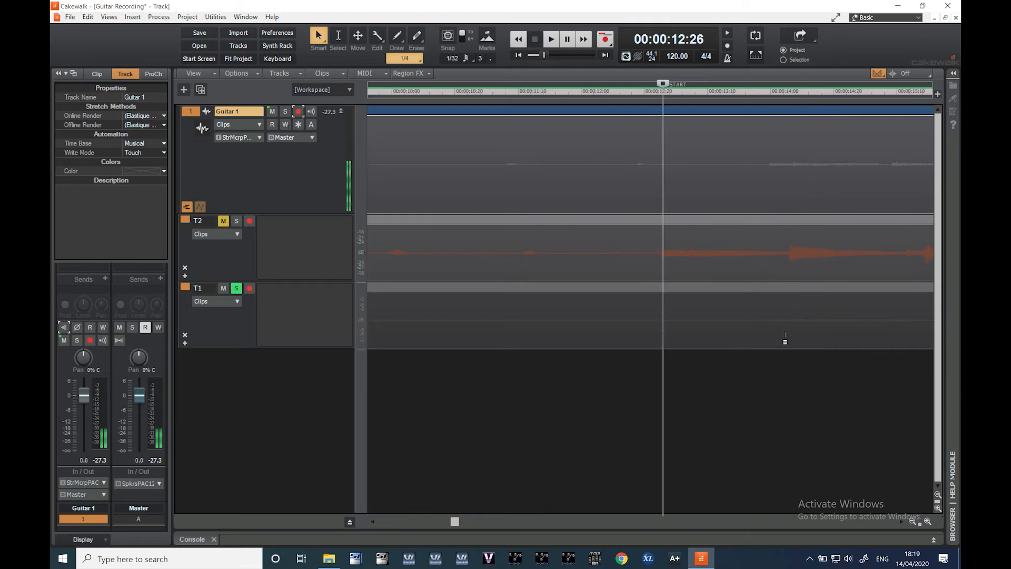
{"action": "left_click_drag", "start_coordinate": [359, 314], "coordinate": [355, 271]}
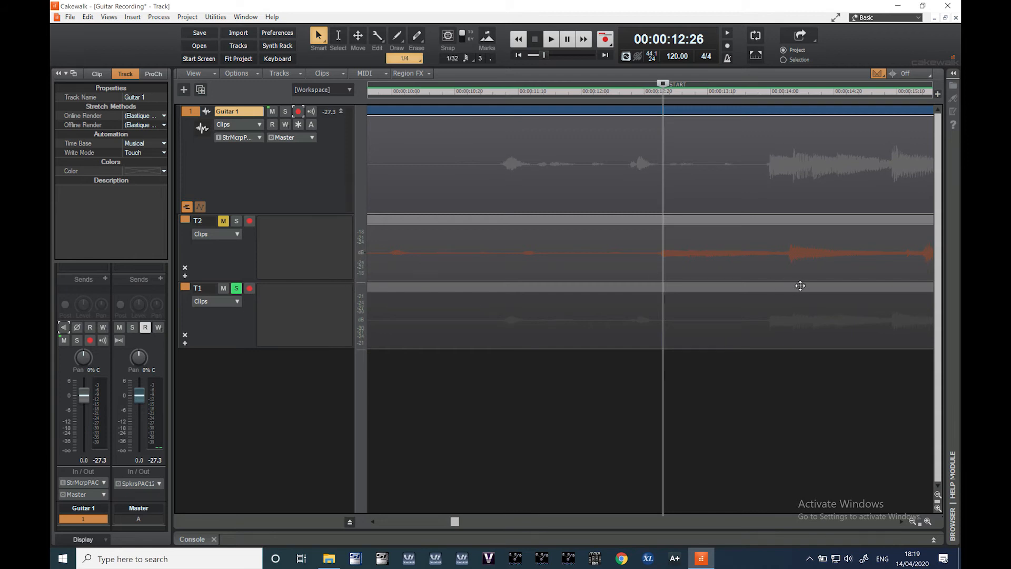
Try to isolate the silent opening of take T1 up to about 7 seconds, and undo it
{"action": "left_click_drag", "start_coordinate": [800, 287], "coordinate": [731, 292]}
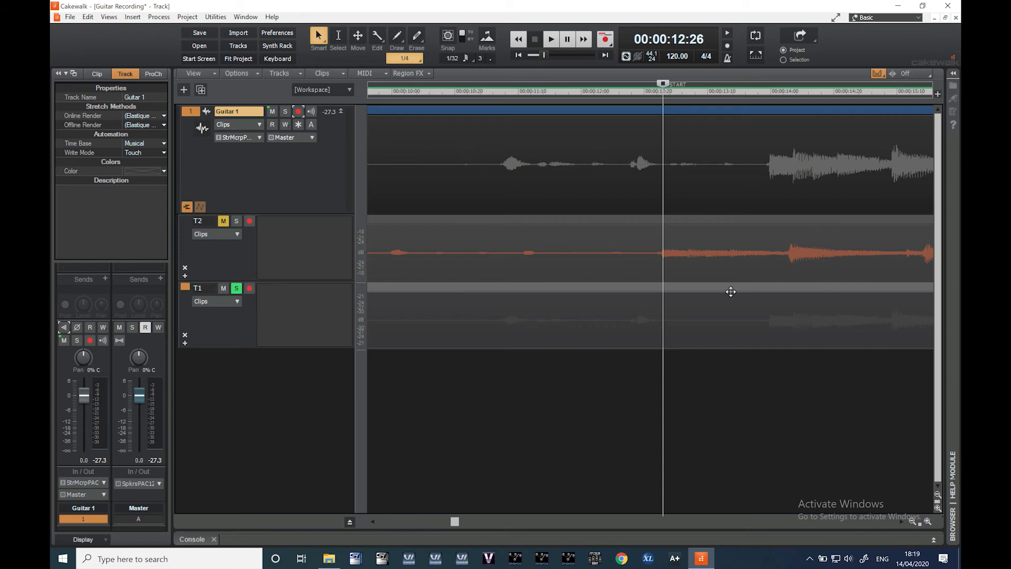
{"action": "left_click", "coordinate": [914, 521]}
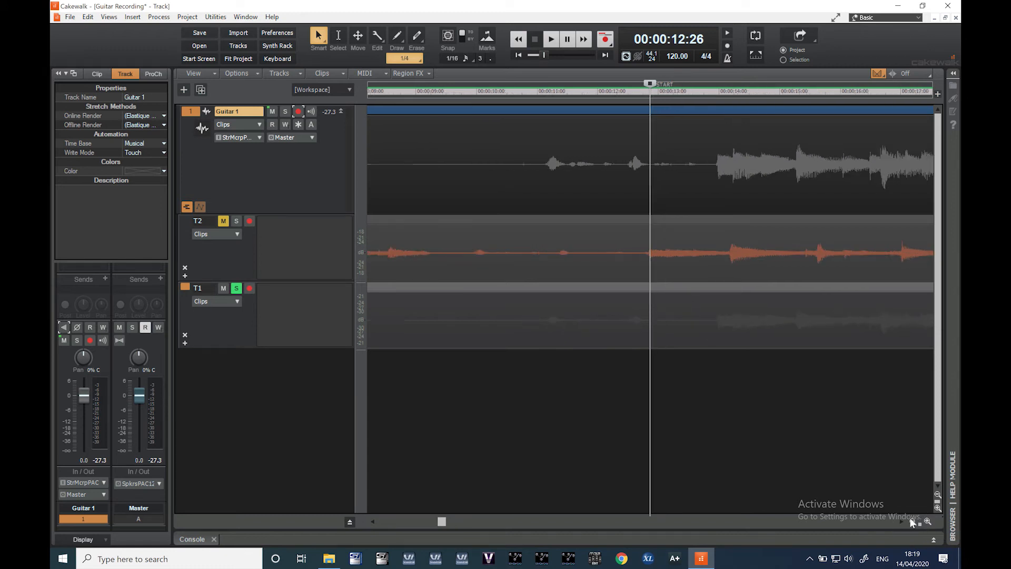
{"action": "left_click", "coordinate": [913, 521]}
{"action": "left_click", "coordinate": [912, 522]}
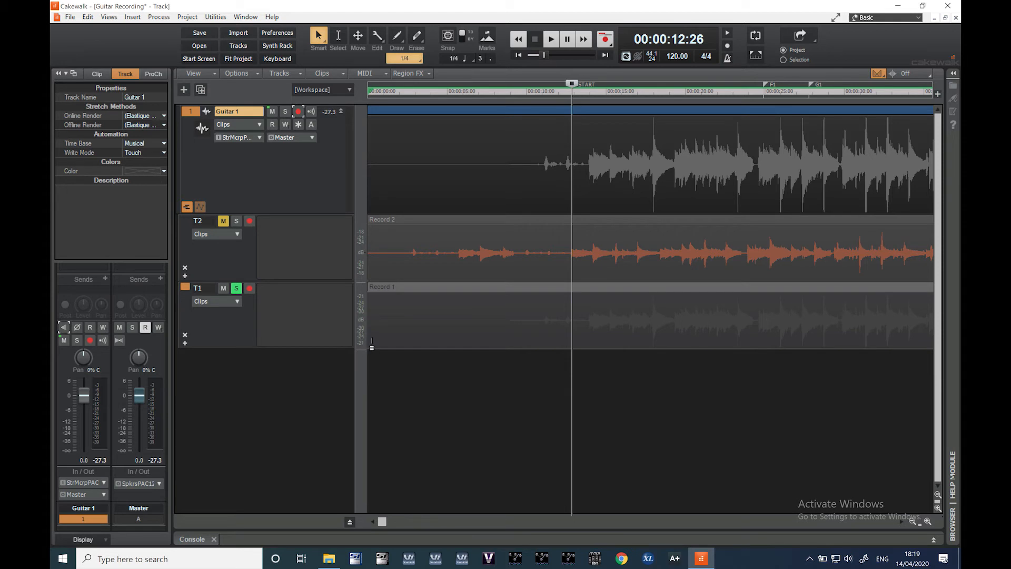
{"action": "left_click_drag", "start_coordinate": [374, 339], "coordinate": [476, 334]}
{"action": "left_click", "coordinate": [440, 362]}
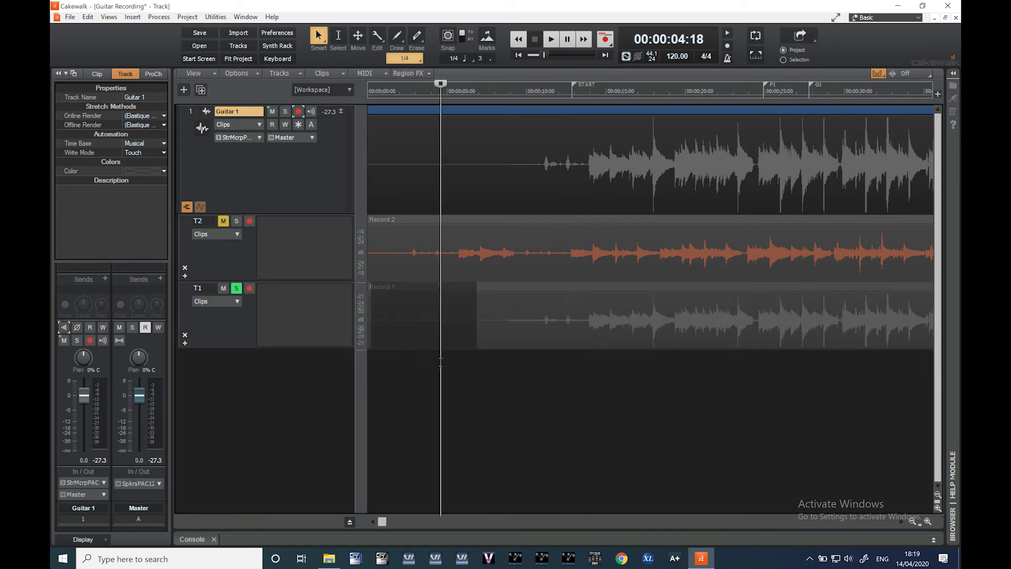
{"action": "key", "text": "ctrl+z"}
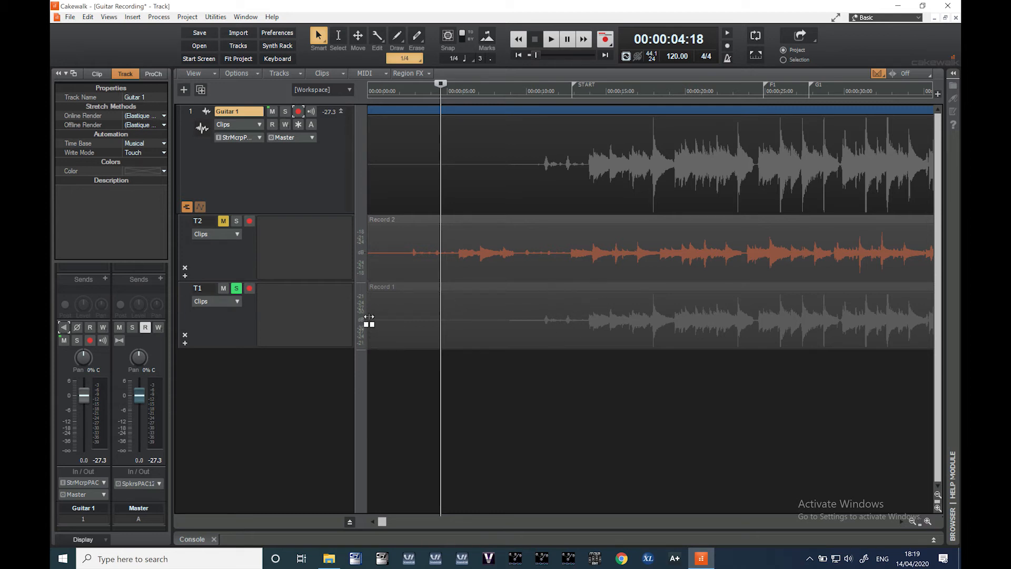
Crop the beginning of both takes to about 7 seconds and move the T1 clip earlier to meet the START marker
{"action": "left_click_drag", "start_coordinate": [369, 289], "coordinate": [480, 315]}
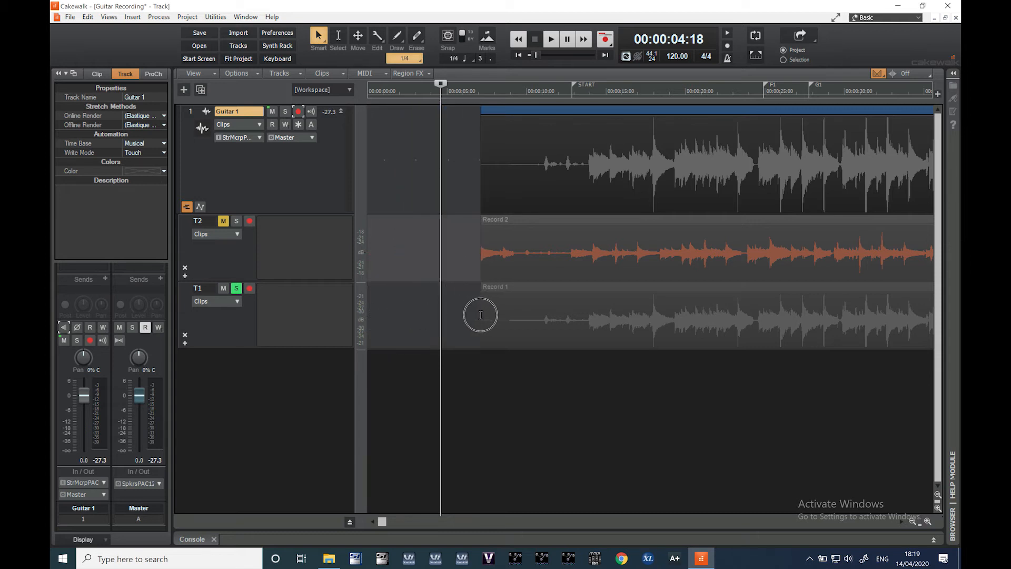
{"action": "left_click", "coordinate": [514, 292]}
{"action": "left_click_drag", "start_coordinate": [529, 289], "coordinate": [512, 290]}
Fine-adjust the T1 clip slightly earlier so that its first note lines up exactly with the first note of T2
{"action": "left_click", "coordinate": [571, 147]}
{"action": "left_click", "coordinate": [928, 521]}
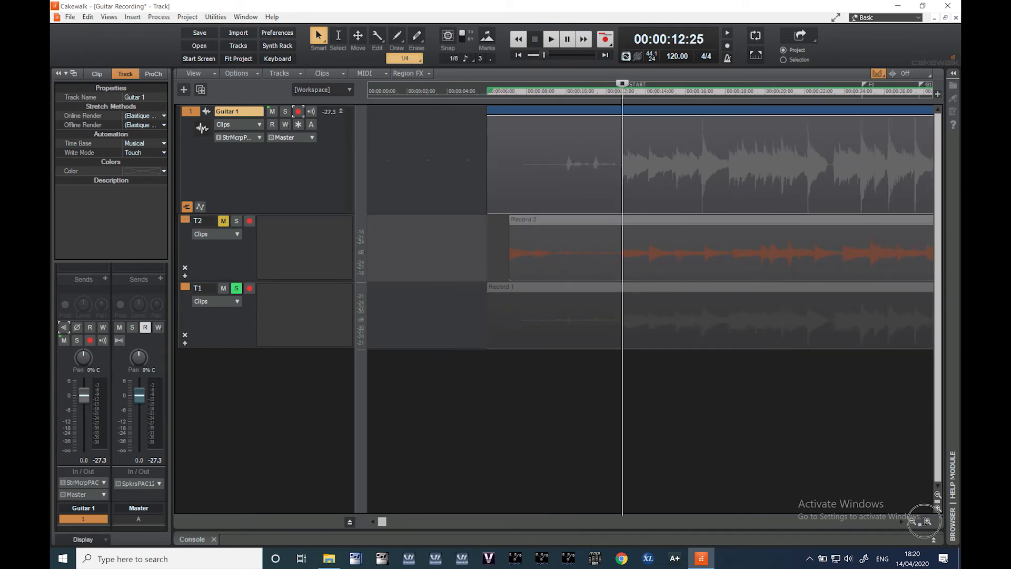
{"action": "left_click", "coordinate": [926, 521]}
{"action": "left_click", "coordinate": [925, 522]}
{"action": "left_click", "coordinate": [926, 522]}
{"action": "left_click", "coordinate": [925, 521]}
{"action": "left_click", "coordinate": [925, 521]}
{"action": "left_click", "coordinate": [925, 521]}
{"action": "left_click", "coordinate": [926, 521]}
{"action": "left_click", "coordinate": [925, 521]}
{"action": "left_click", "coordinate": [925, 522]}
{"action": "left_click", "coordinate": [736, 289]}
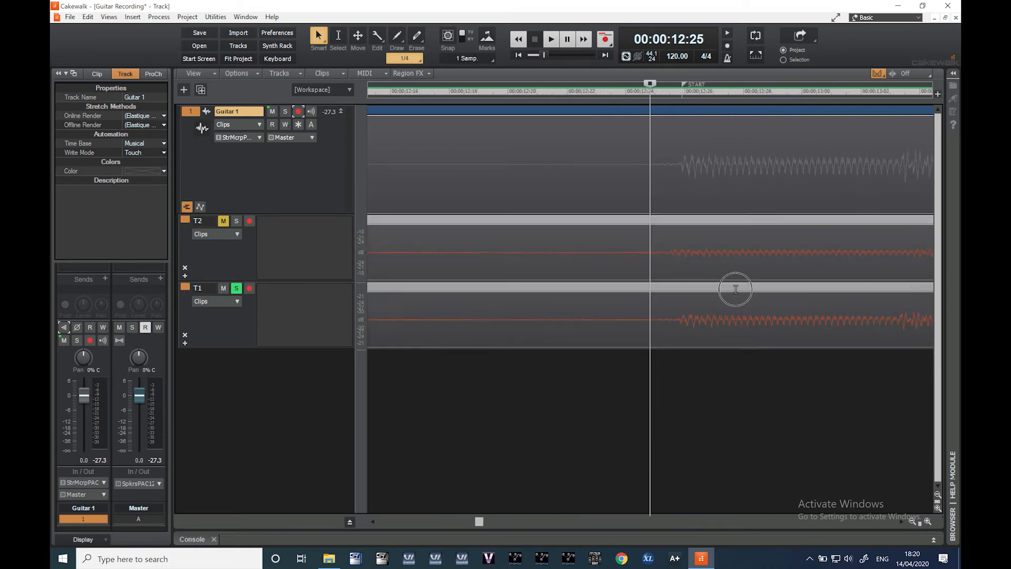
{"action": "left_click", "coordinate": [768, 390]}
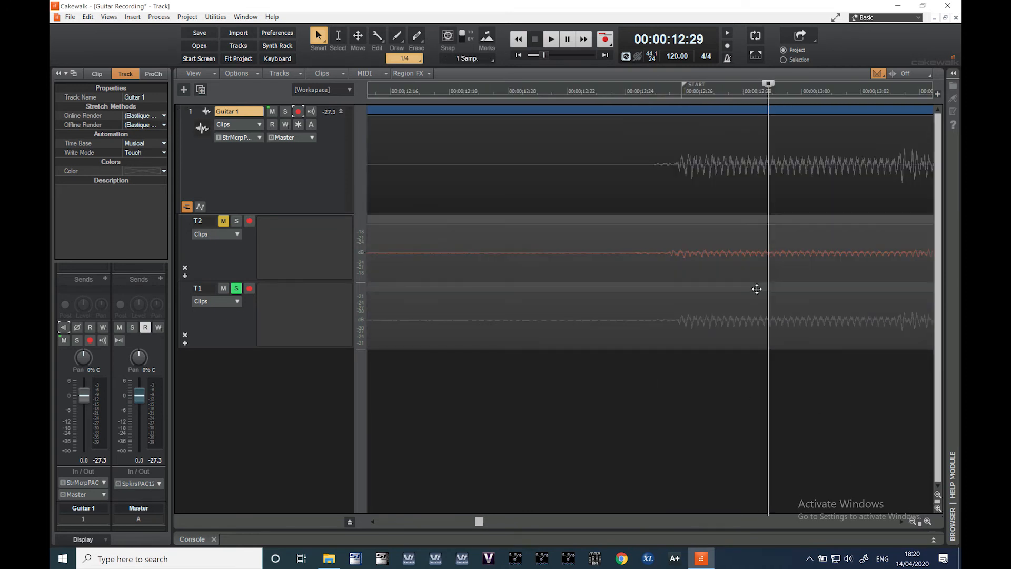
{"action": "left_click", "coordinate": [752, 288]}
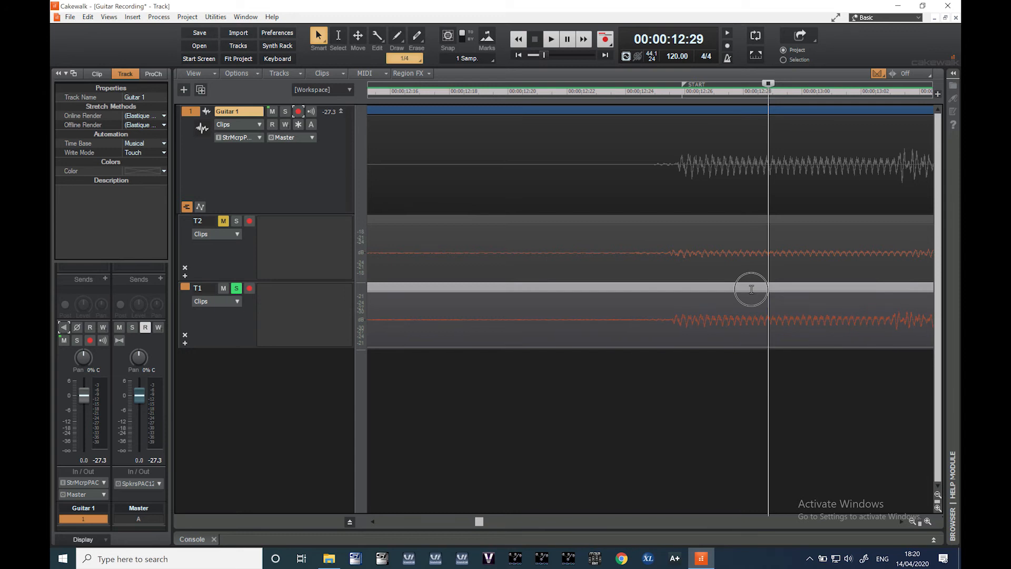
{"action": "left_click_drag", "start_coordinate": [751, 289], "coordinate": [752, 289]}
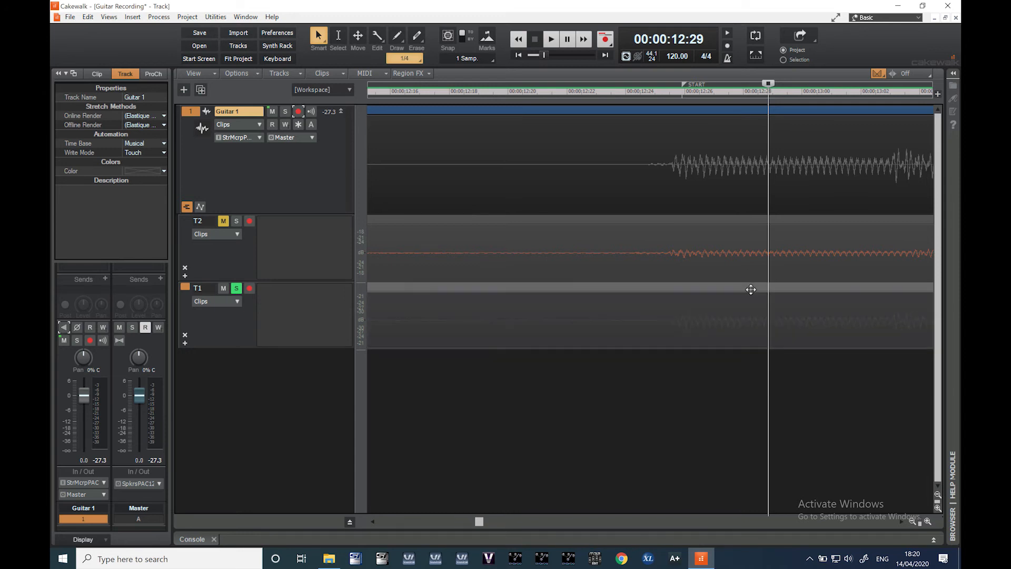
Reduce the displayed waveform scale of take T1 to match that of take T2
{"action": "left_click_drag", "start_coordinate": [363, 319], "coordinate": [363, 327]}
{"action": "left_click", "coordinate": [913, 522]}
{"action": "left_click", "coordinate": [913, 522]}
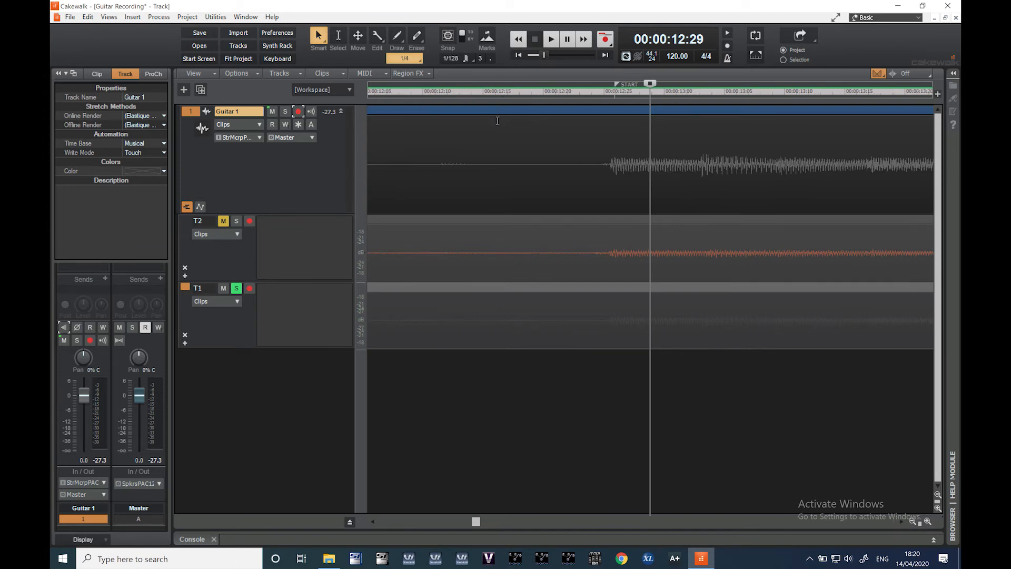
Place the playhead at 00:00:12:11, just before the START marker, and take T1 off solo
{"action": "left_click", "coordinate": [431, 151]}
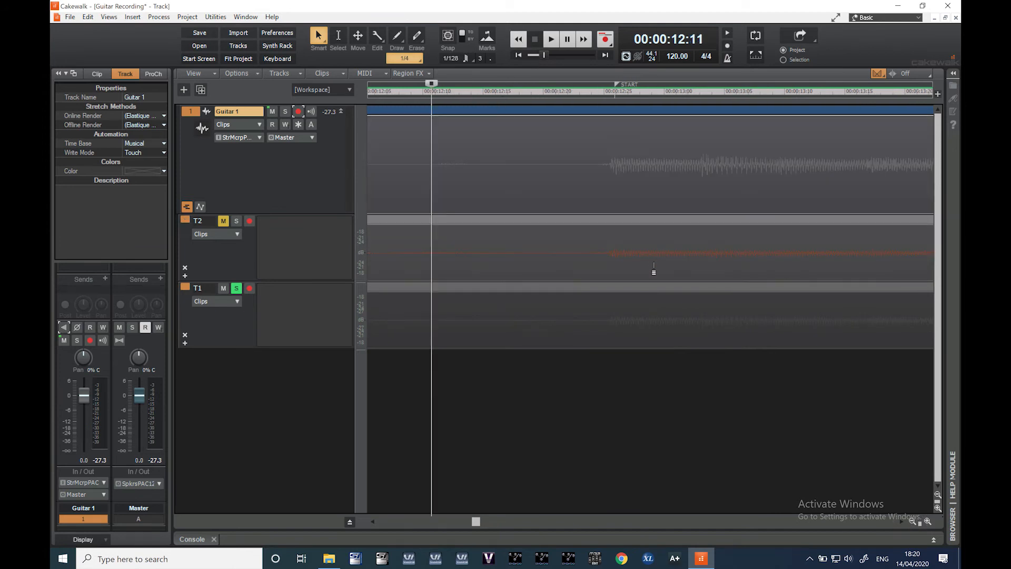
{"action": "left_click", "coordinate": [237, 289]}
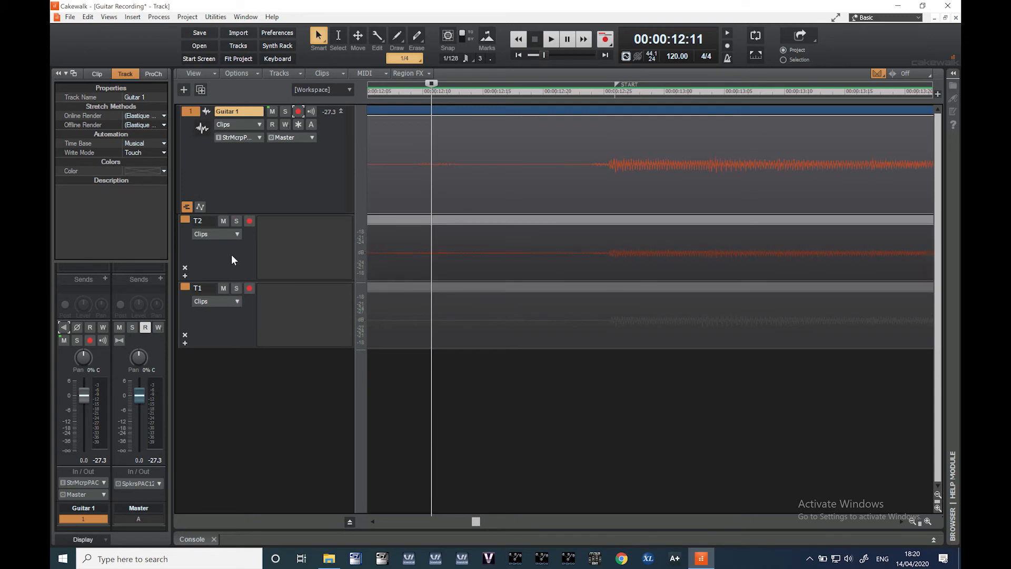
{"action": "left_click", "coordinate": [912, 520]}
{"action": "left_click", "coordinate": [913, 521]}
{"action": "left_click", "coordinate": [912, 521]}
{"action": "left_click", "coordinate": [912, 520]}
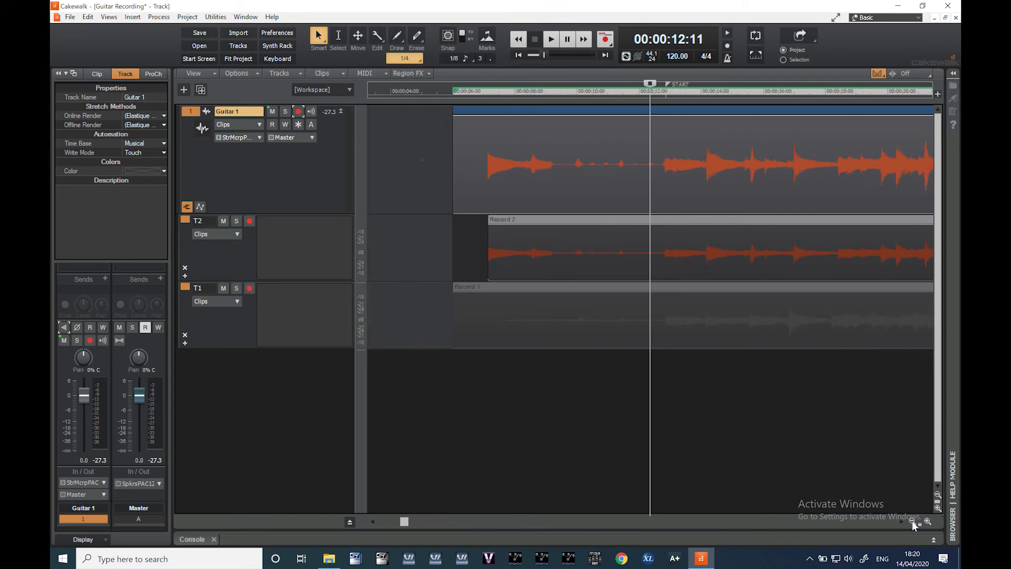
{"action": "left_click", "coordinate": [913, 520]}
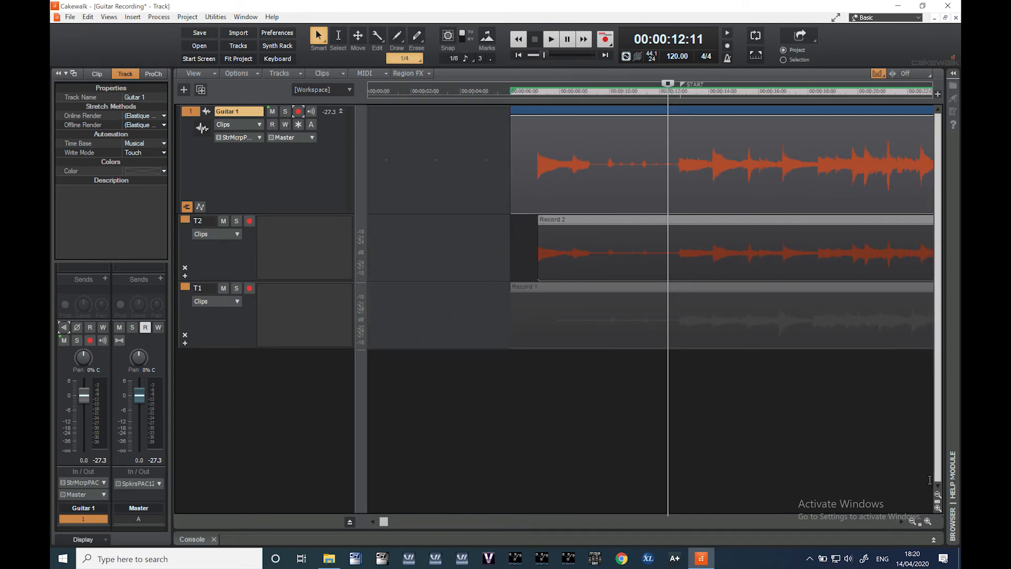
Examine the full length of both takes together with their section markers
{"action": "left_click", "coordinate": [391, 519]}
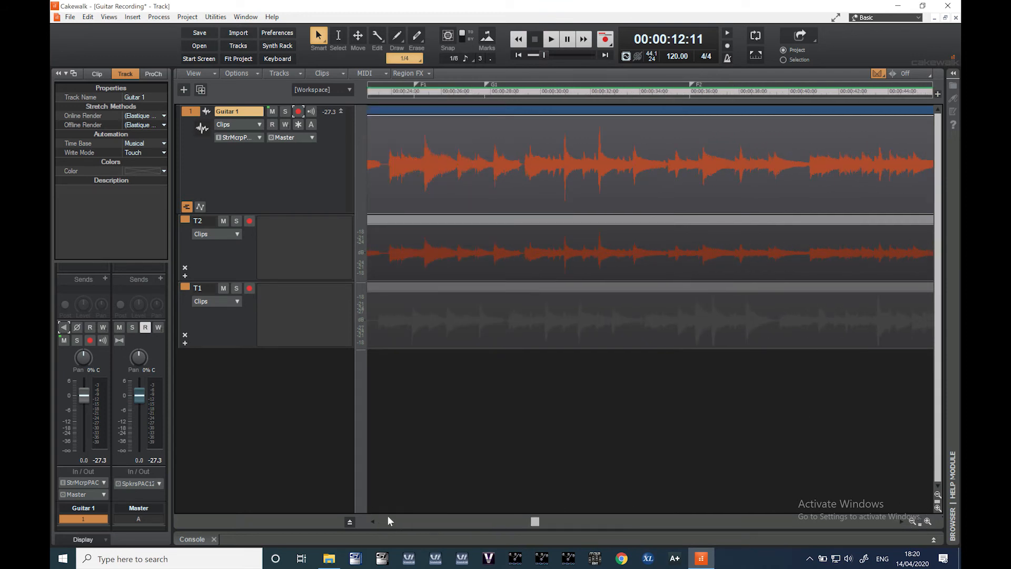
{"action": "left_click", "coordinate": [912, 521]}
{"action": "left_click", "coordinate": [912, 520]}
{"action": "left_click", "coordinate": [913, 520]}
{"action": "left_click", "coordinate": [913, 520]}
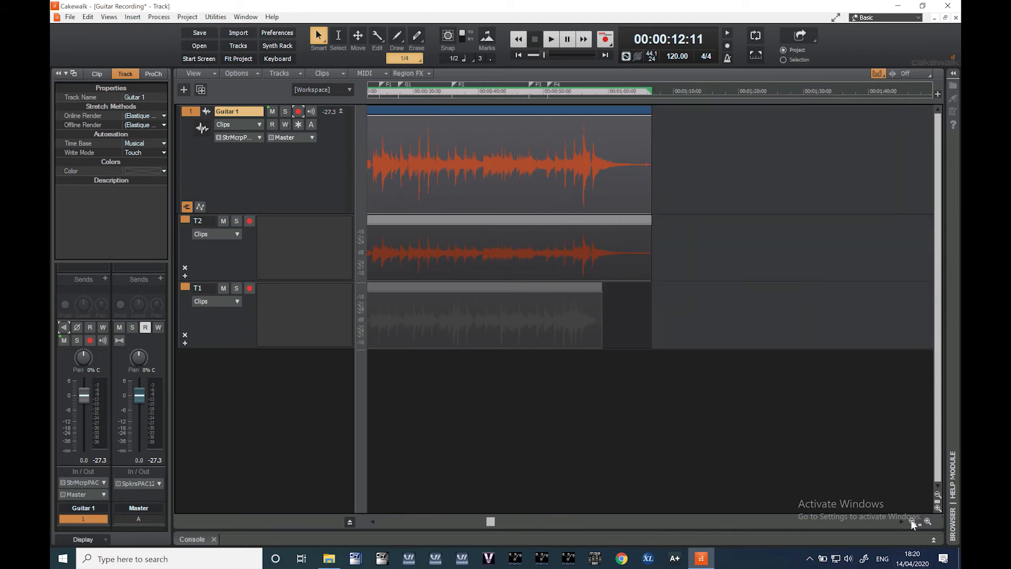
{"action": "left_click", "coordinate": [372, 521]}
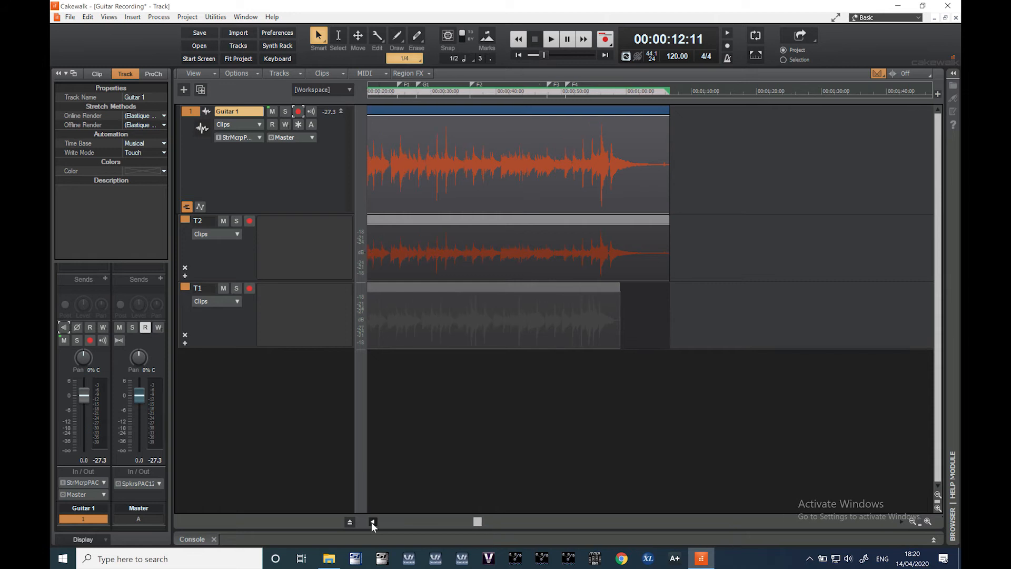
{"action": "left_click", "coordinate": [912, 520]}
{"action": "left_click", "coordinate": [912, 521]}
{"action": "left_click", "coordinate": [912, 520]}
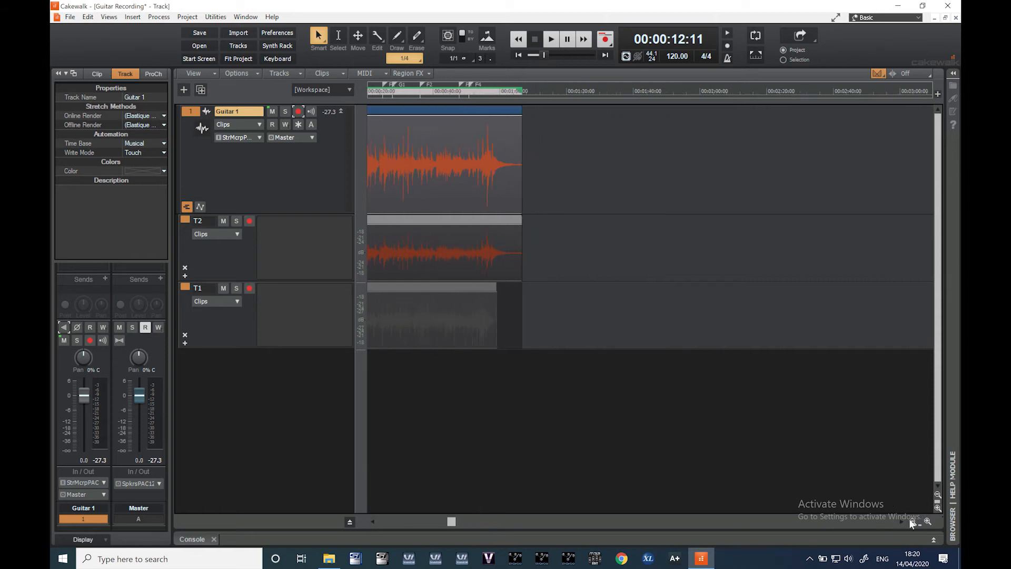
{"action": "left_click", "coordinate": [912, 520]}
{"action": "left_click_drag", "start_coordinate": [442, 522], "coordinate": [333, 516]}
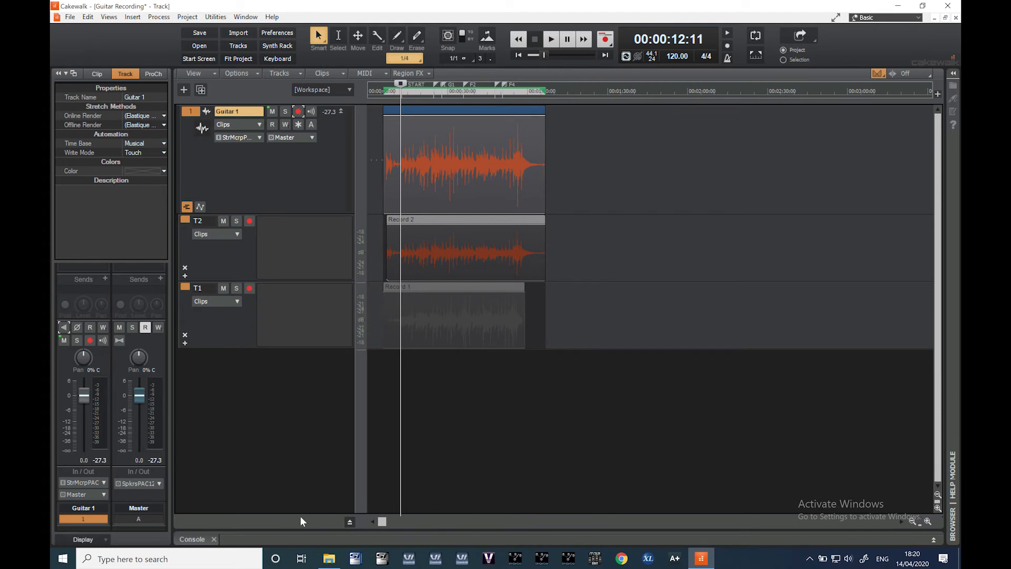
{"action": "left_click", "coordinate": [928, 522]}
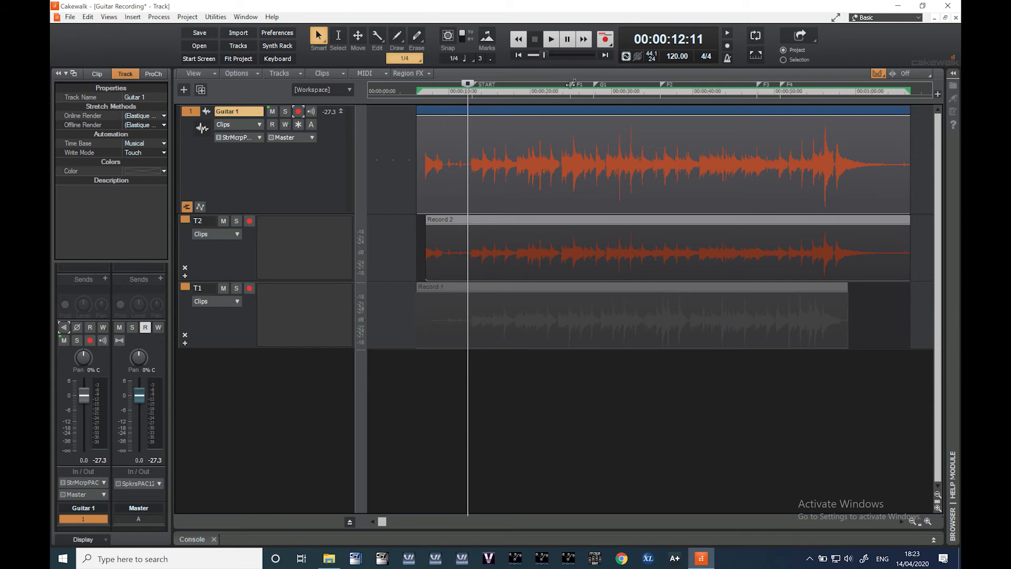
Listen to Guitar 1 from 00:00:24:04, and again from about 00:00:22, to judge the passage around 24 seconds
{"action": "left_click", "coordinate": [564, 154]}
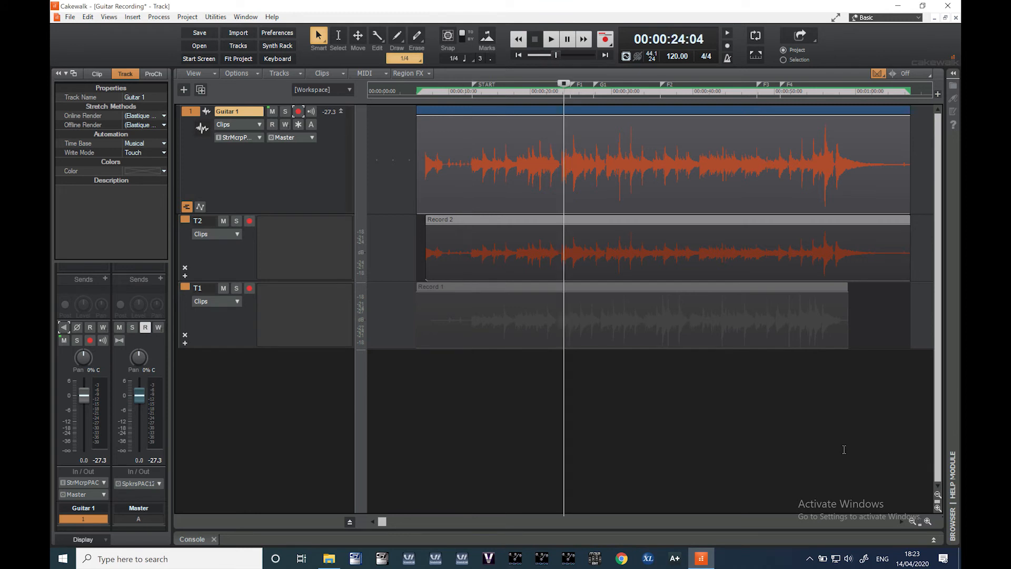
{"action": "left_click", "coordinate": [928, 521]}
{"action": "left_click", "coordinate": [927, 521]}
{"action": "key", "text": "space"}
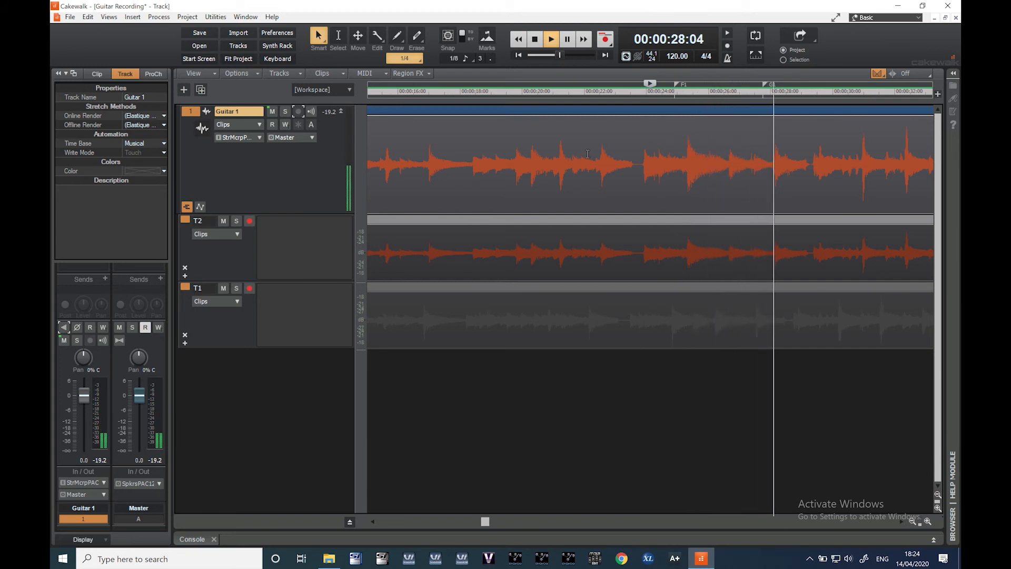
{"action": "left_click", "coordinate": [588, 152]}
{"action": "key", "text": "space"}
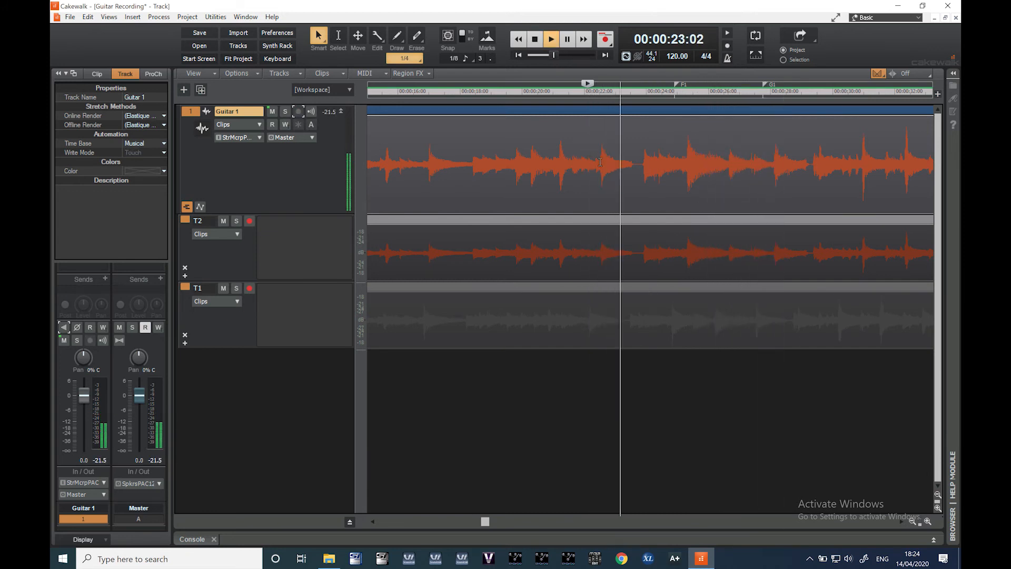
Move only the T1 clip slightly later so that its note near 00:00:23:28 lines up with the matching note in T2
{"action": "left_click", "coordinate": [645, 178]}
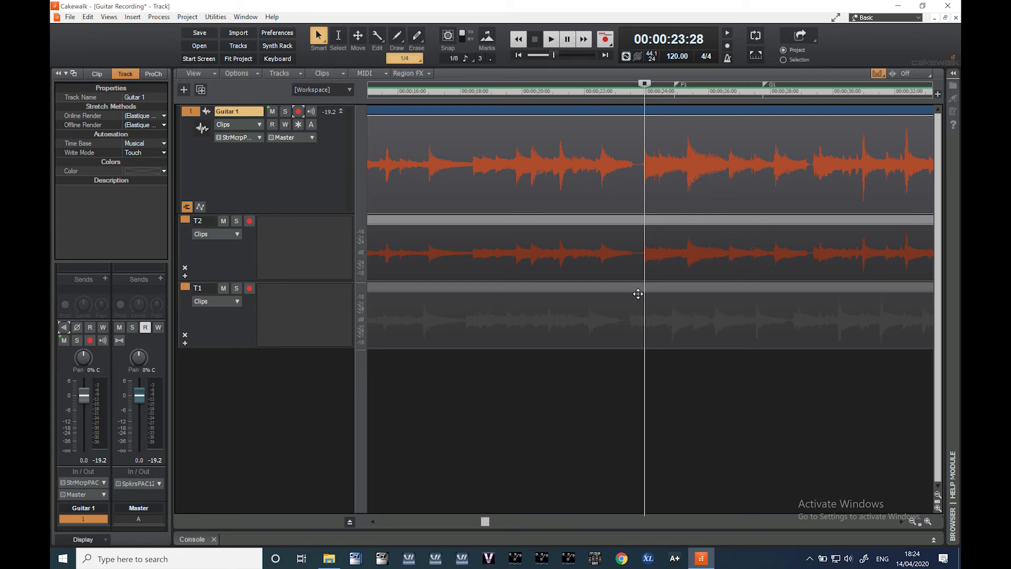
{"action": "left_click", "coordinate": [655, 291]}
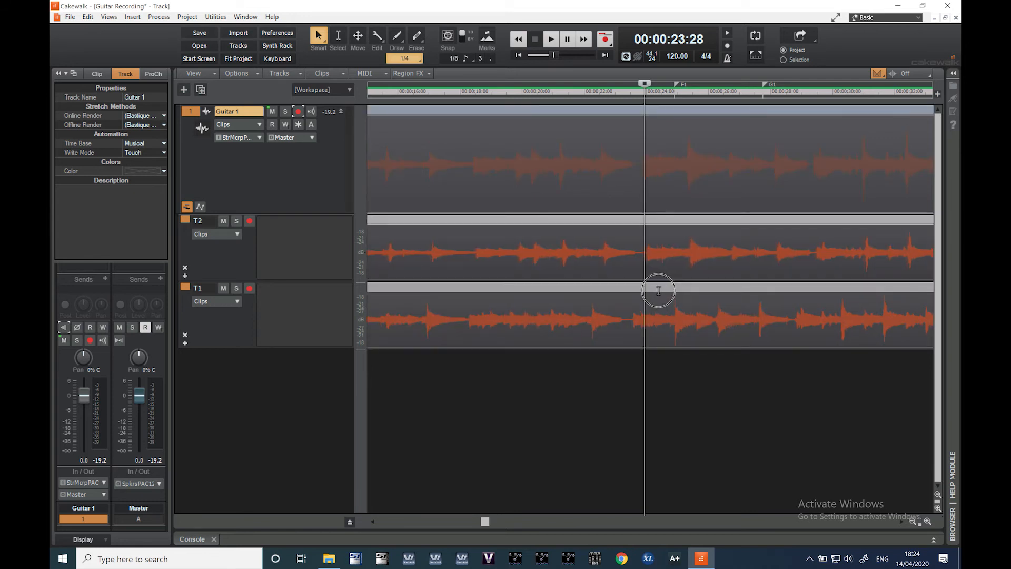
{"action": "left_click", "coordinate": [670, 361]}
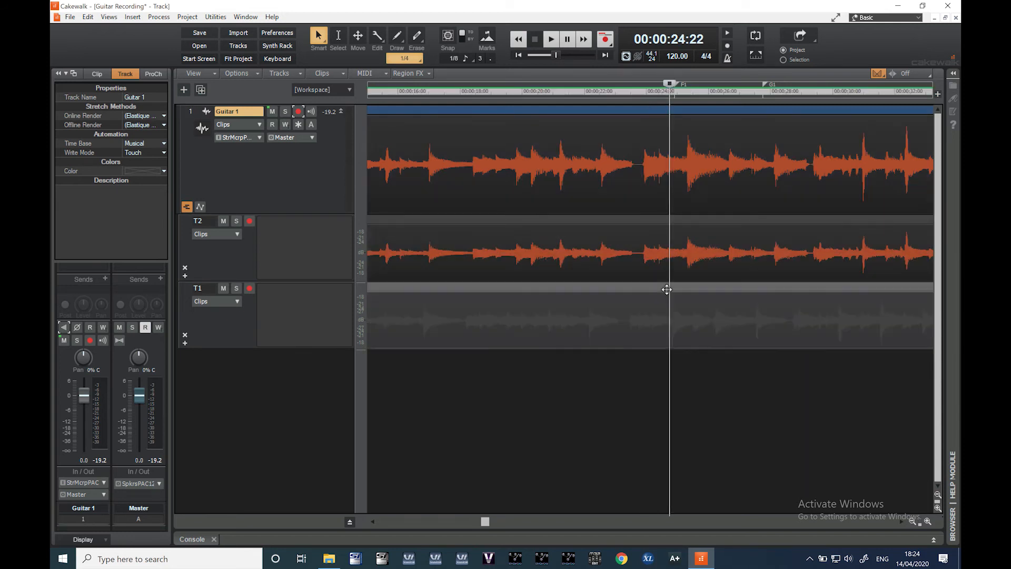
{"action": "left_click", "coordinate": [648, 288]}
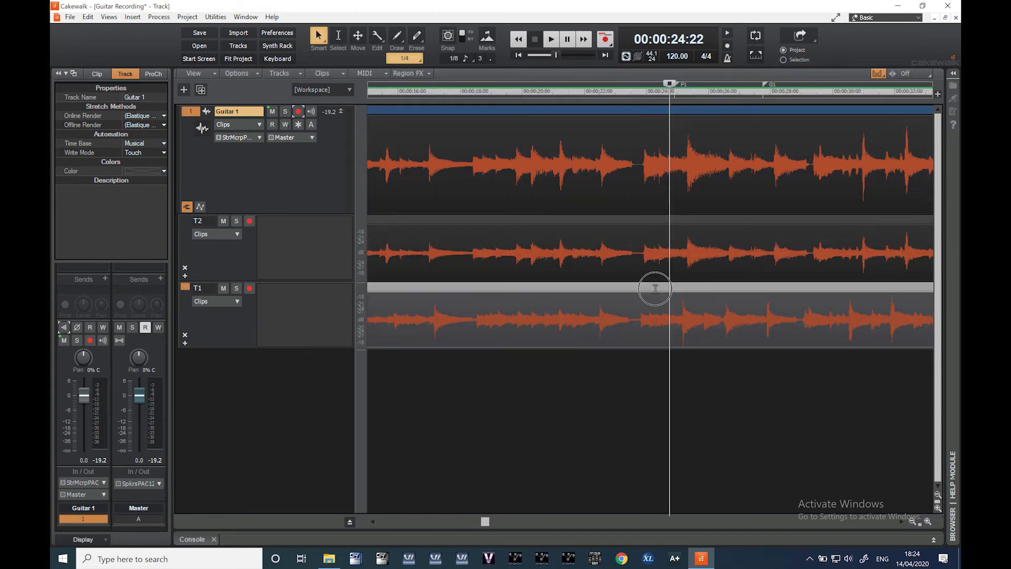
{"action": "left_click_drag", "start_coordinate": [657, 288], "coordinate": [656, 288]}
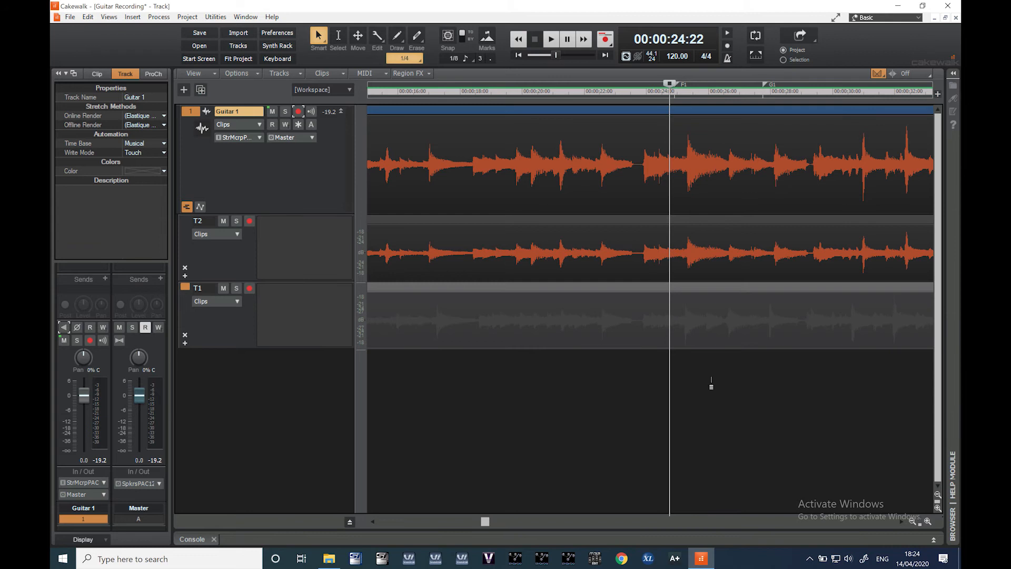
Make the T1 section from about 00:00:23:27 to 00:00:25:07 the active take in place of T2
{"action": "left_click", "coordinate": [927, 521]}
{"action": "left_click", "coordinate": [927, 521]}
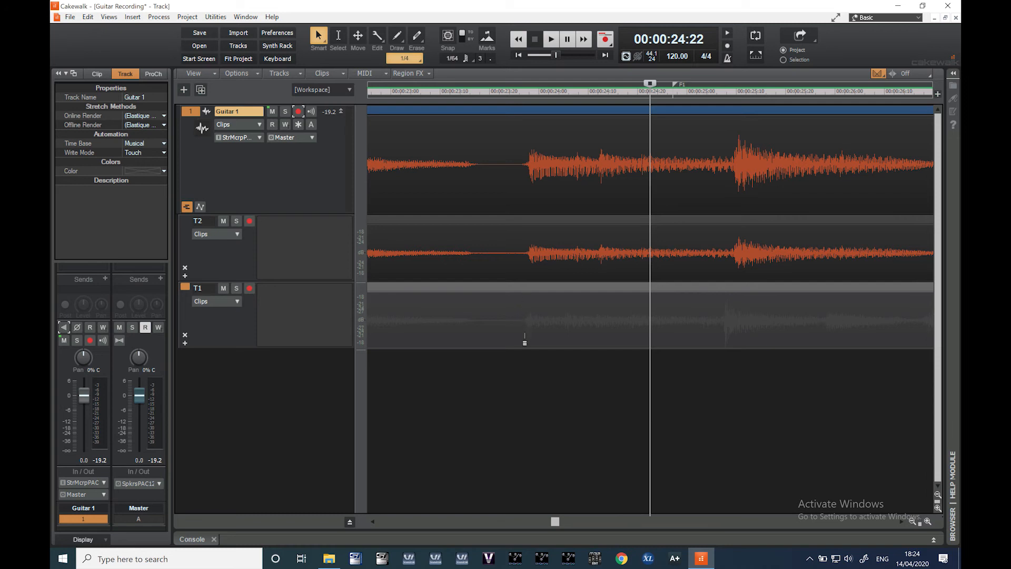
{"action": "left_click_drag", "start_coordinate": [525, 339], "coordinate": [726, 335]}
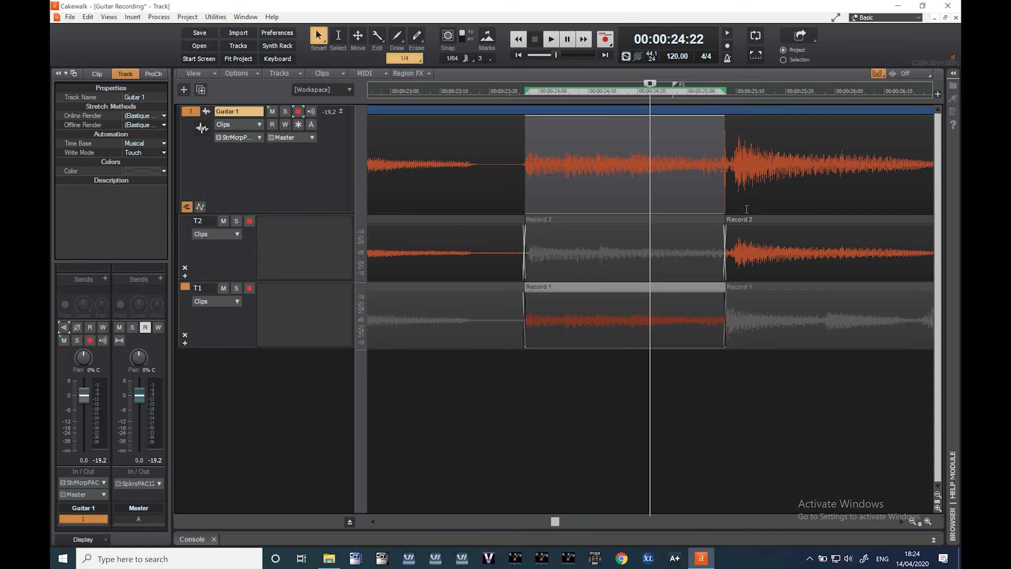
Play the comped passage from 00:00:22:13 to check both joins between T2 and T1
{"action": "left_click", "coordinate": [913, 521]}
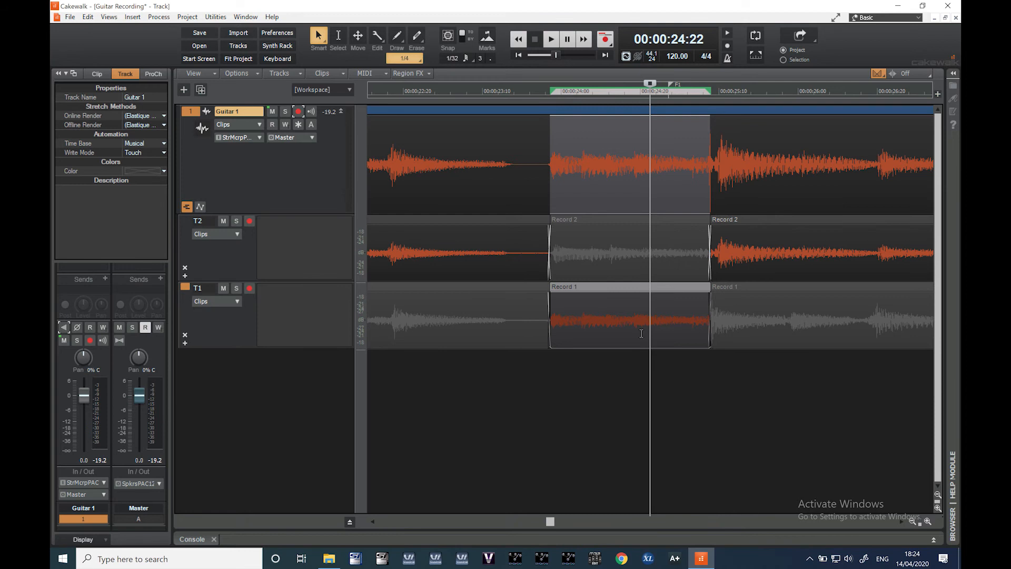
{"action": "left_click", "coordinate": [374, 154]}
{"action": "key", "text": "space"}
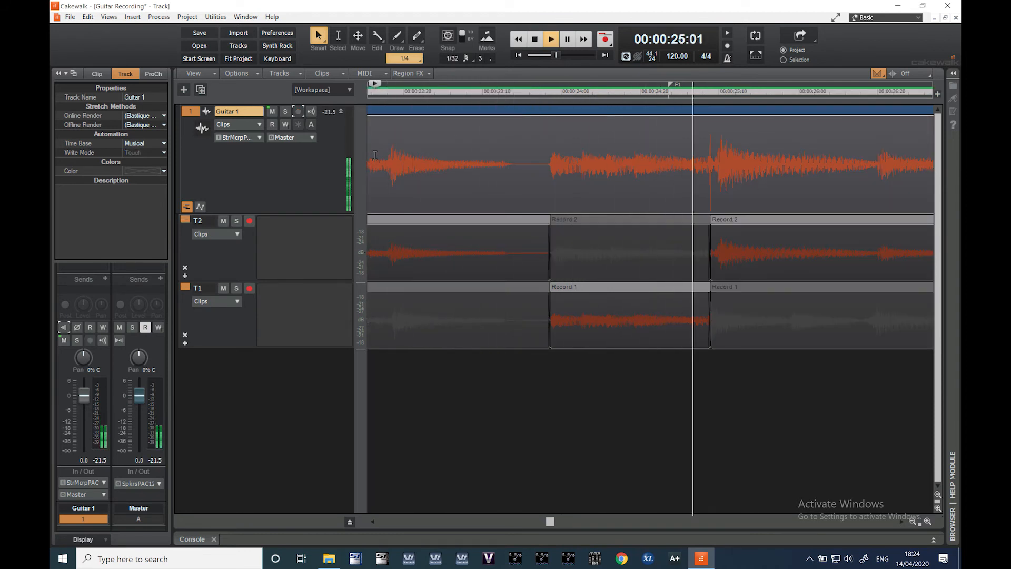
{"action": "key", "text": "space"}
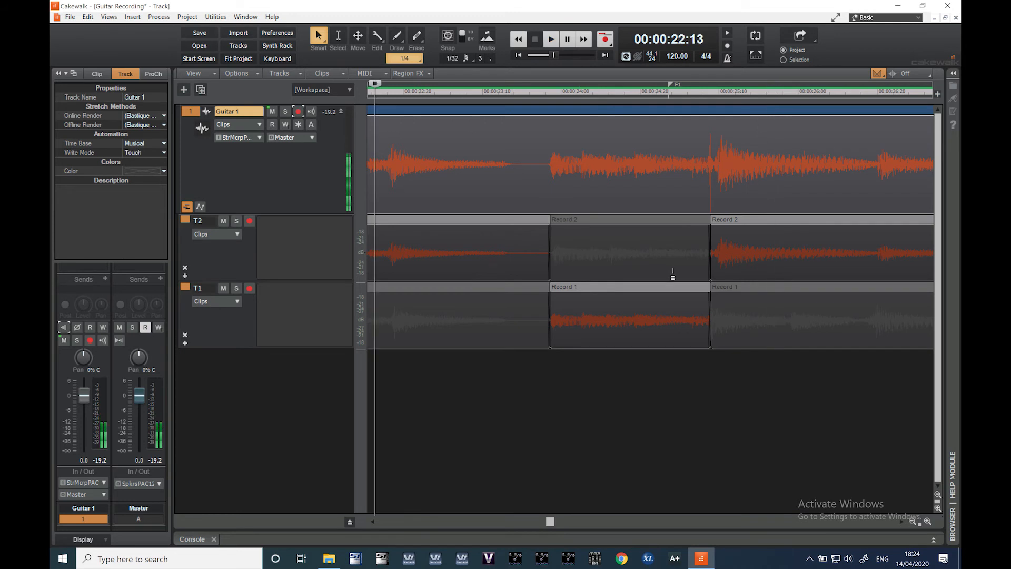
Move the T2 clip that follows the T1 section slightly earlier so its first note starts where that section ends
{"action": "left_click", "coordinate": [740, 221]}
{"action": "left_click", "coordinate": [739, 221]}
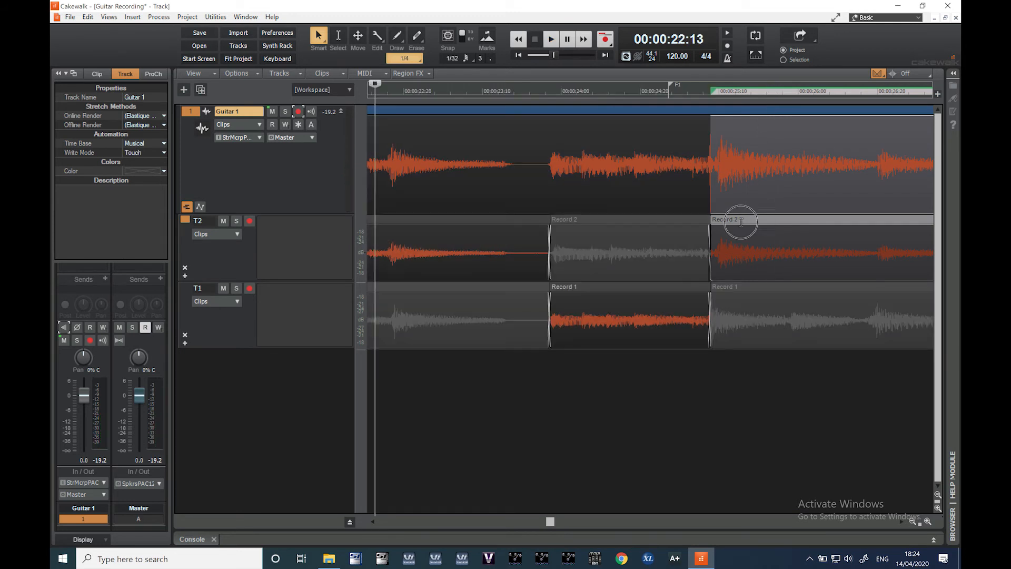
{"action": "left_click_drag", "start_coordinate": [738, 222], "coordinate": [729, 220]}
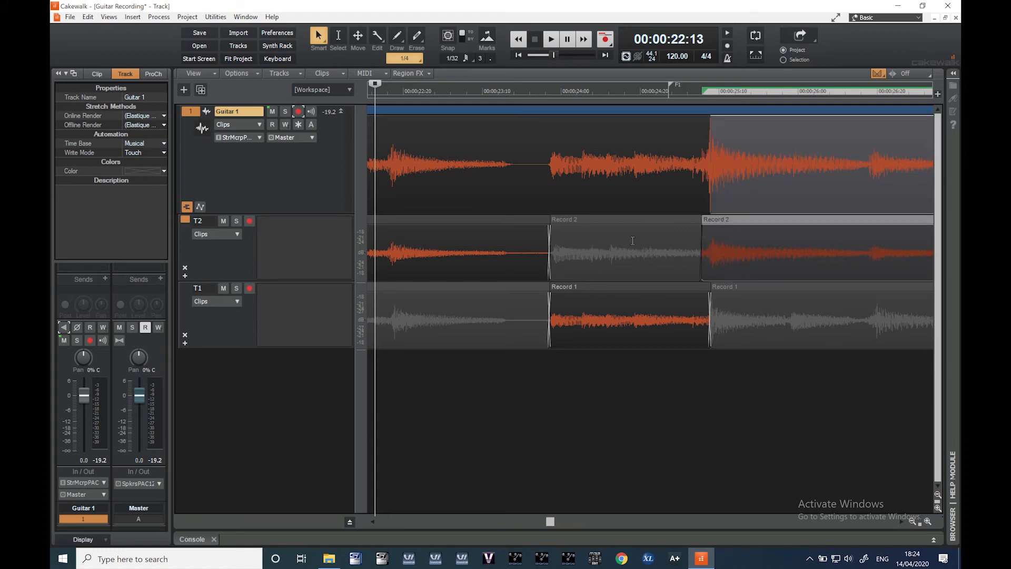
Trim the start of the moved T2 clip so it meets the end of the active T1 section
{"action": "left_click", "coordinate": [928, 521]}
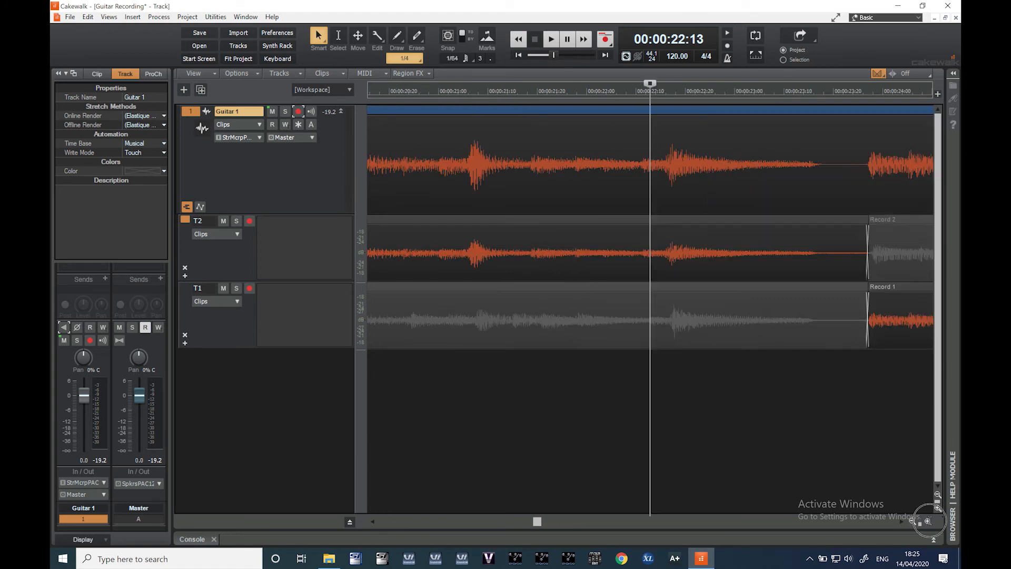
{"action": "left_click", "coordinate": [926, 521]}
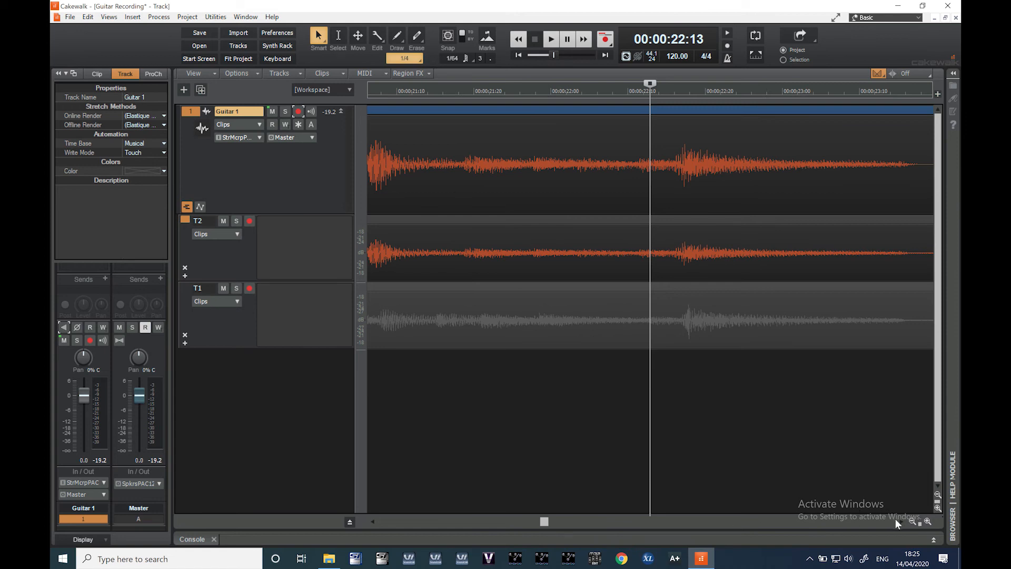
{"action": "left_click", "coordinate": [901, 521]}
{"action": "left_click_drag", "start_coordinate": [901, 522], "coordinate": [901, 522]}
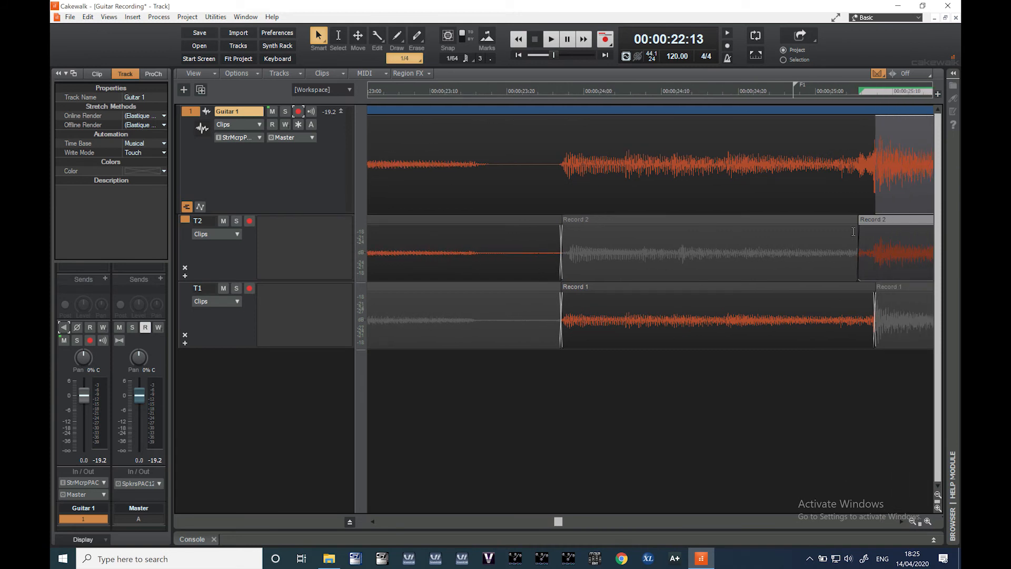
{"action": "left_click_drag", "start_coordinate": [858, 243], "coordinate": [875, 245]}
Try a long fade-in on the T2 clip at the join just after 00:00:25:07, and shorten it to a very brief one
{"action": "left_click", "coordinate": [929, 522]}
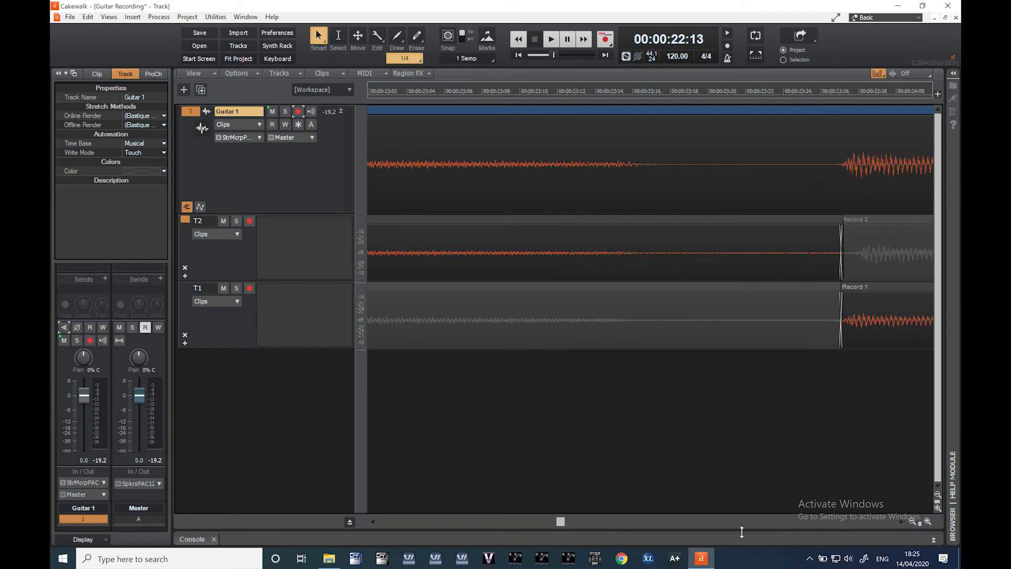
{"action": "left_click_drag", "start_coordinate": [560, 522], "coordinate": [575, 521]}
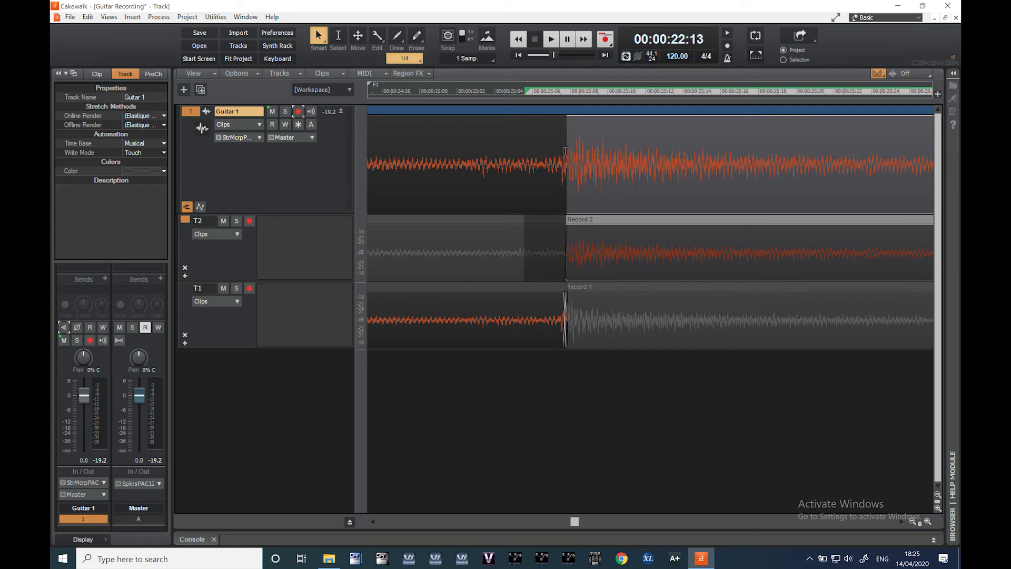
{"action": "left_click", "coordinate": [567, 145]}
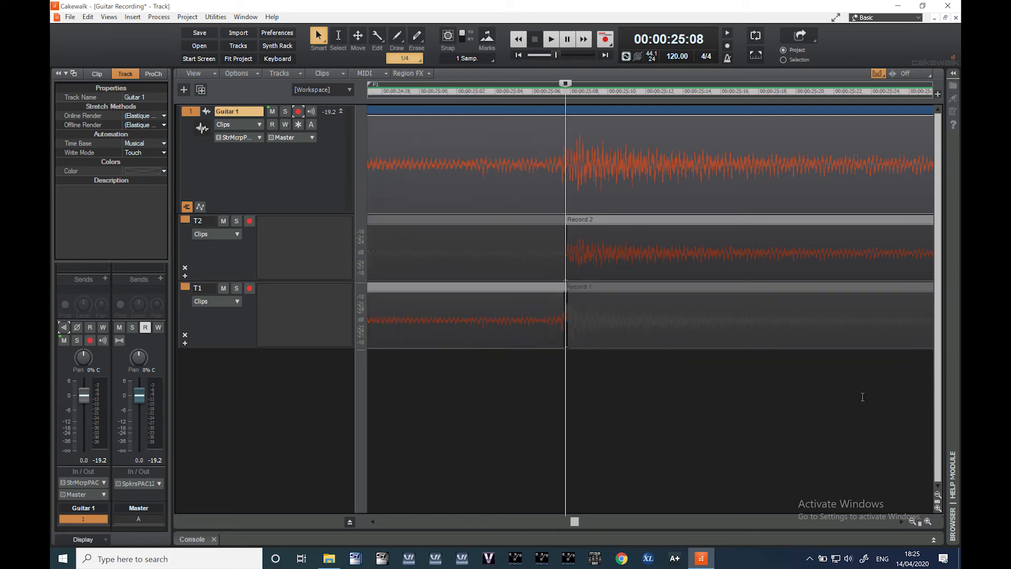
{"action": "left_click", "coordinate": [928, 522]}
{"action": "left_click", "coordinate": [927, 522]}
{"action": "left_click", "coordinate": [927, 521]}
{"action": "left_click", "coordinate": [545, 303]}
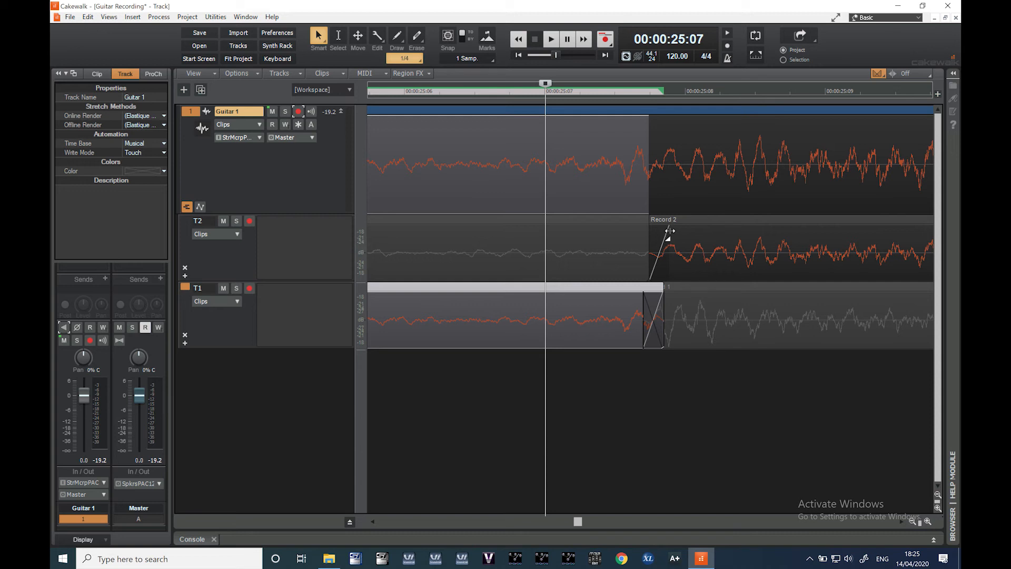
{"action": "left_click_drag", "start_coordinate": [669, 230], "coordinate": [871, 225]}
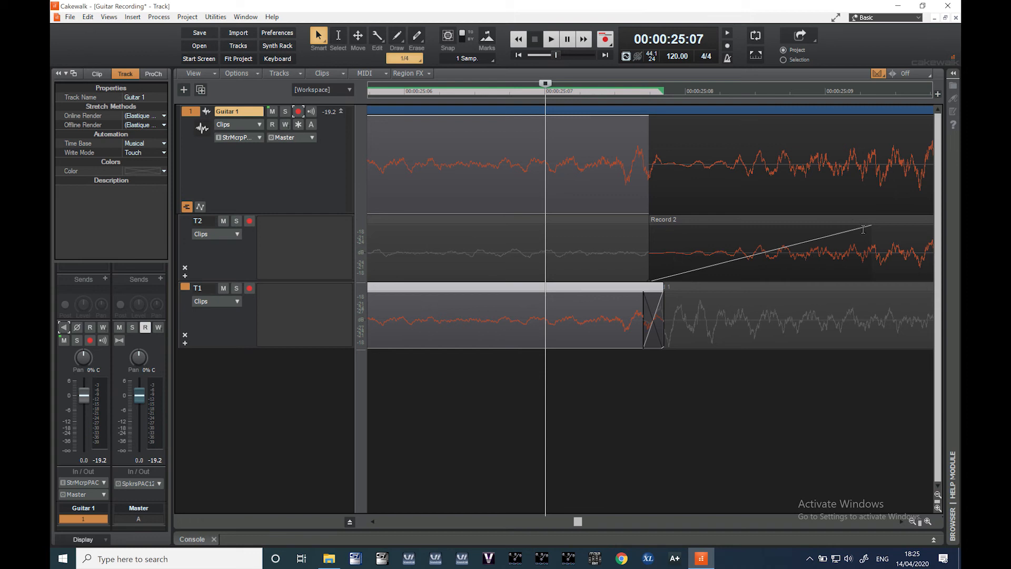
{"action": "left_click_drag", "start_coordinate": [869, 228], "coordinate": [660, 234]}
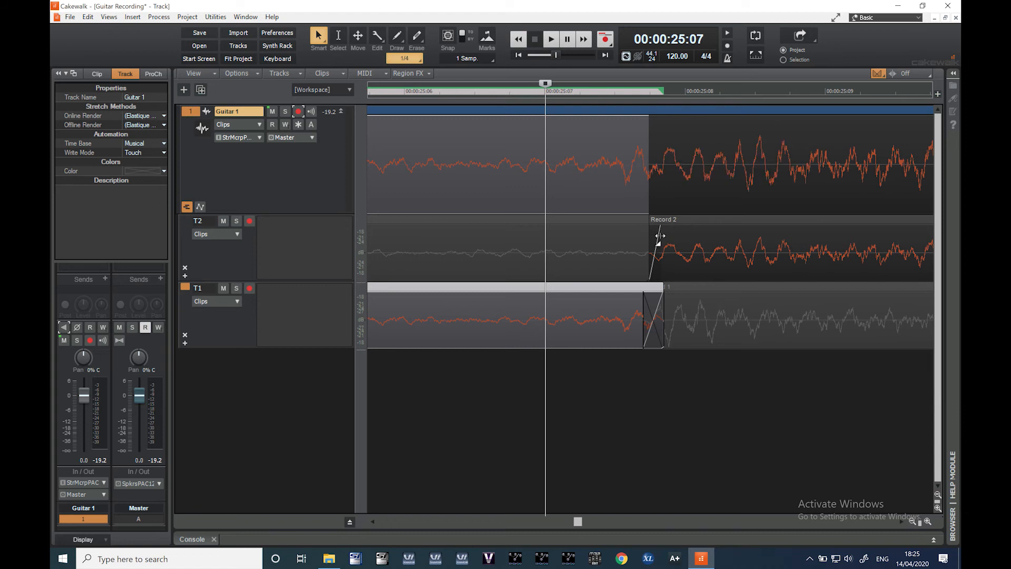
{"action": "left_click", "coordinate": [645, 262]}
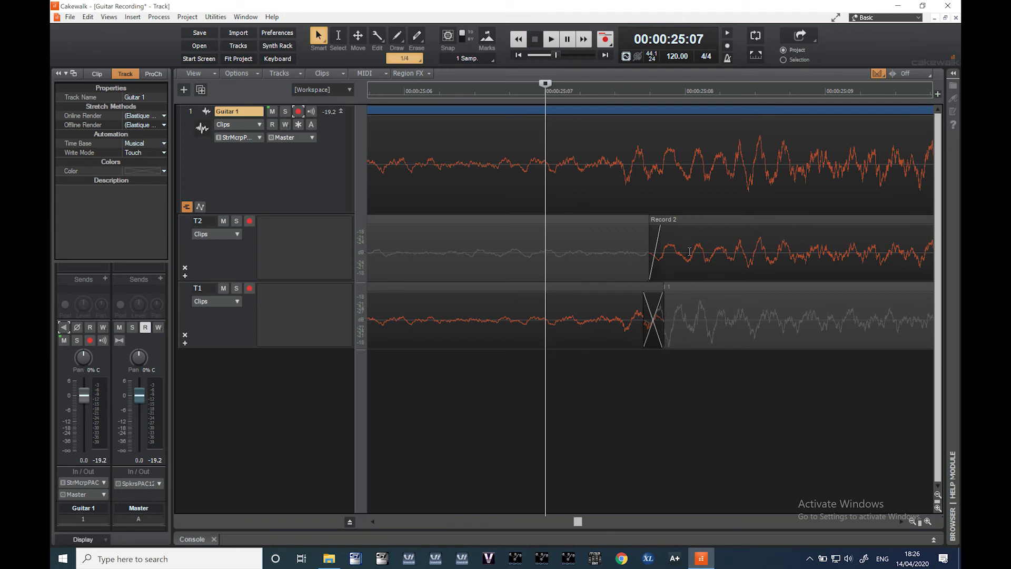
Extend the start of the T2 clip slightly earlier and adjust its fade-in to match the crossfade ending the T1 section
{"action": "left_click", "coordinate": [649, 247]}
{"action": "left_click_drag", "start_coordinate": [649, 247], "coordinate": [662, 228]}
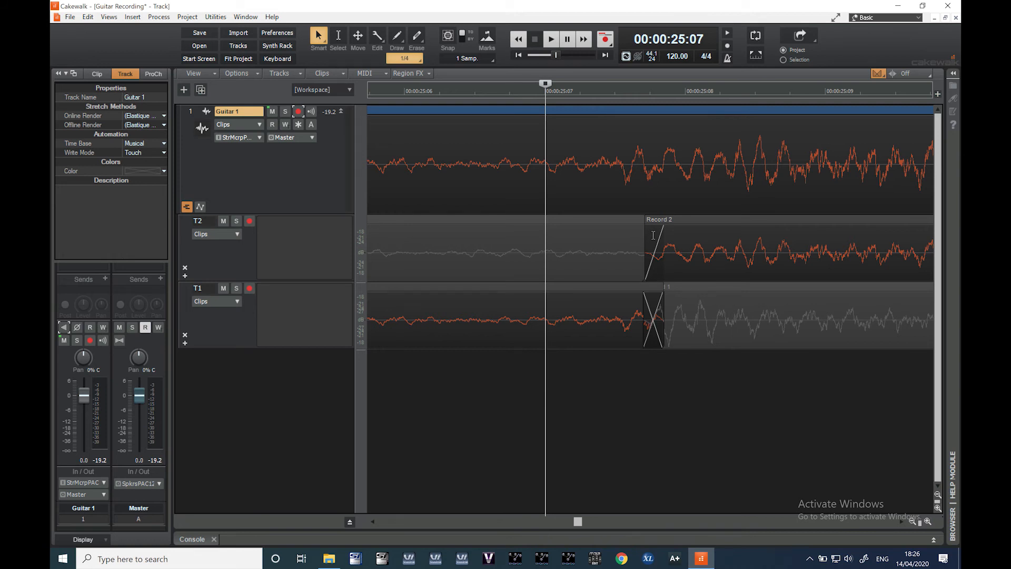
Check the automatic crossfade types, keep Linear fade out, Linear fade in, and switch automatic crossfades off and back on
{"action": "left_click", "coordinate": [877, 74]}
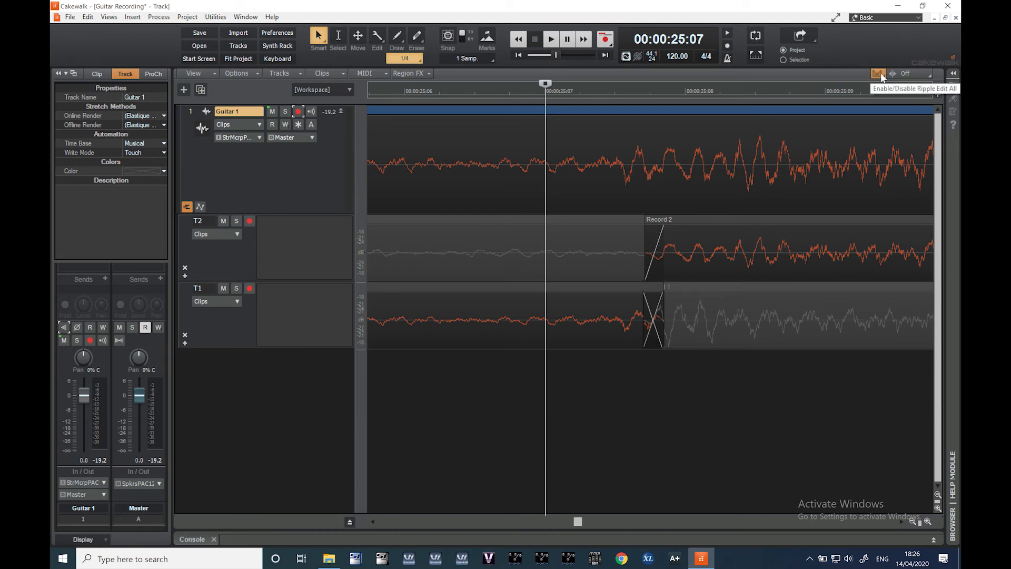
{"action": "left_click", "coordinate": [883, 75]}
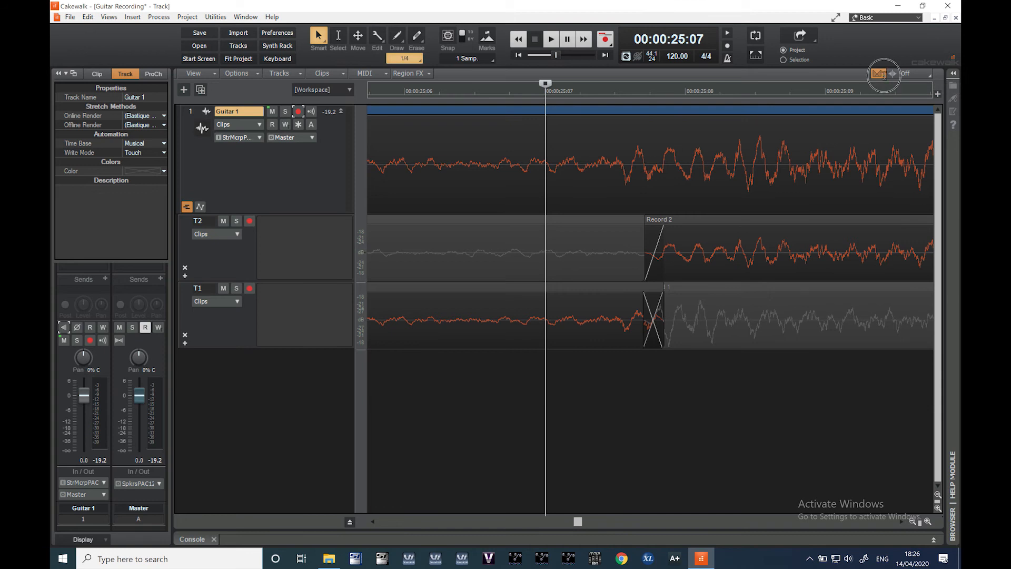
{"action": "left_click", "coordinate": [883, 75]}
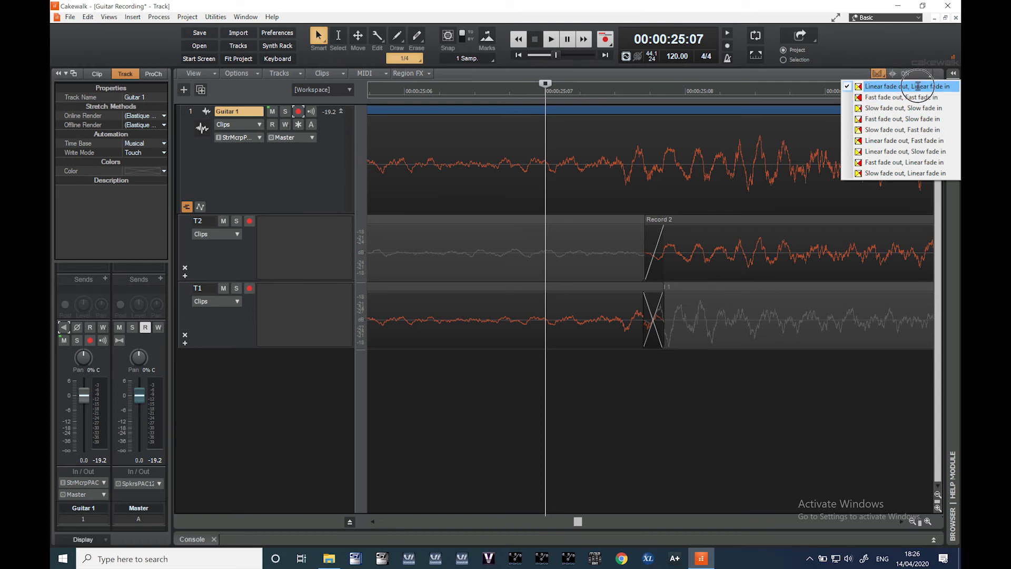
{"action": "left_click", "coordinate": [904, 86]}
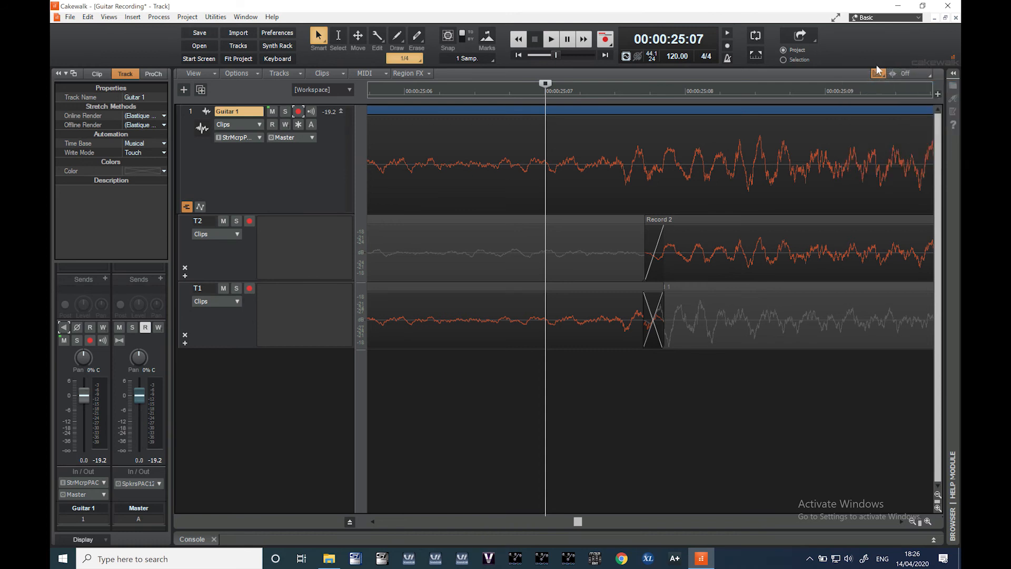
{"action": "left_click", "coordinate": [877, 73]}
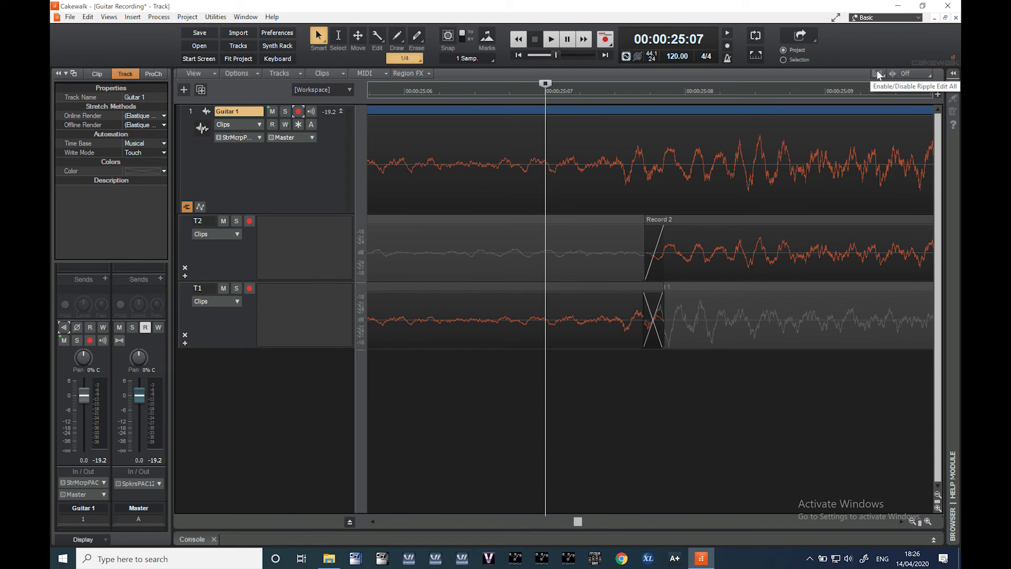
{"action": "left_click", "coordinate": [878, 74]}
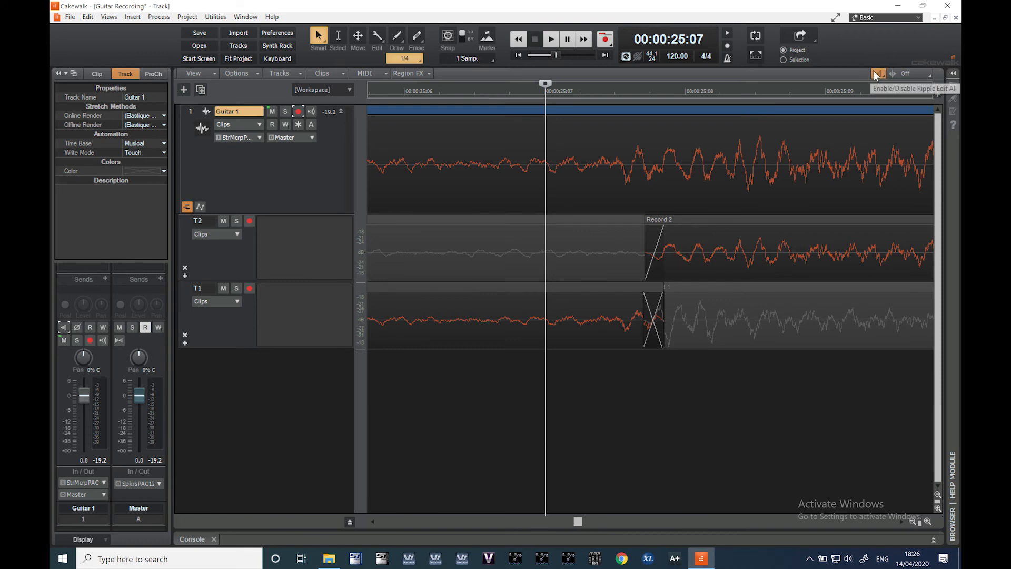
Play the comp from about 00:00:22:10 through both joins of the active T1 section
{"action": "left_click", "coordinate": [913, 521]}
{"action": "left_click", "coordinate": [913, 521]}
{"action": "left_click", "coordinate": [913, 522]}
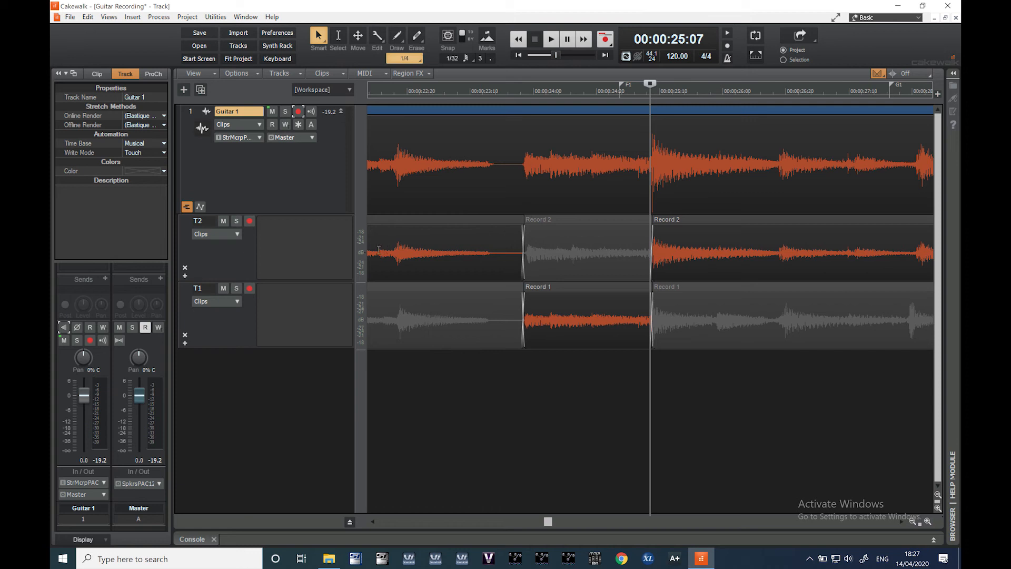
{"action": "left_click", "coordinate": [379, 249]}
{"action": "key", "text": "space"}
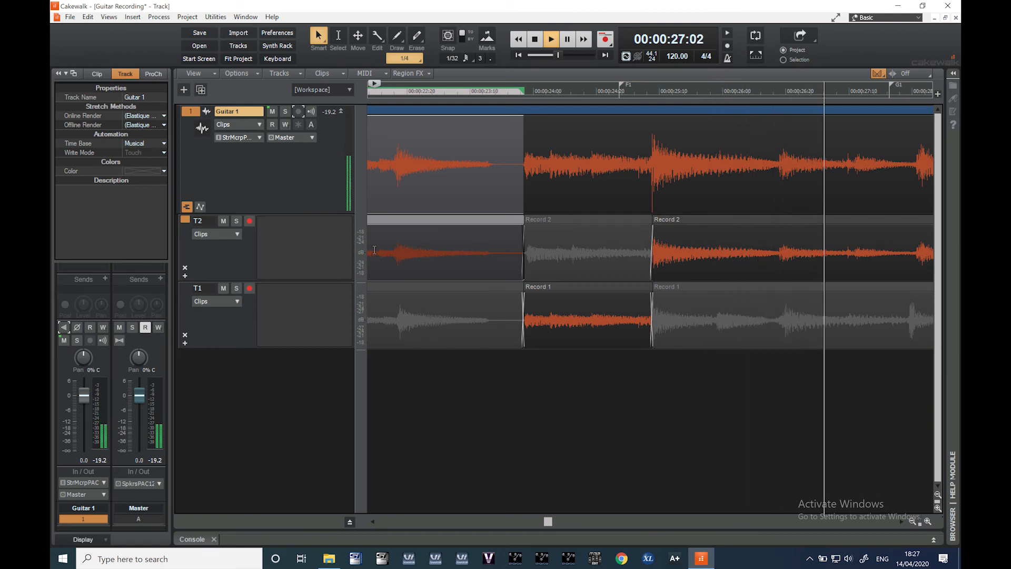
{"action": "key", "text": "space"}
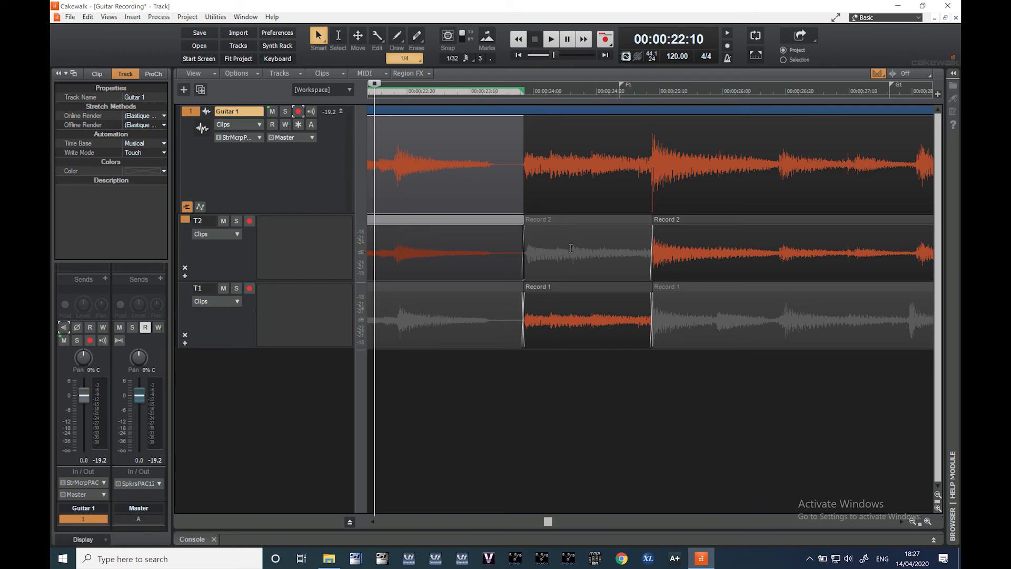
Survey the rest of the T2 take and listen from shortly after the second join for the next passage to replace
{"action": "left_click", "coordinate": [583, 521]}
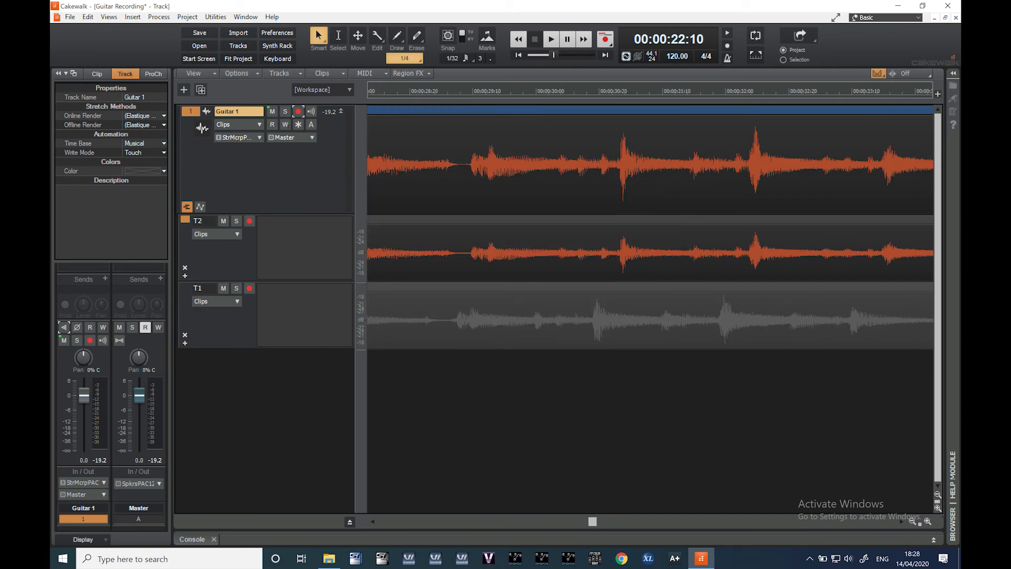
{"action": "left_click", "coordinate": [912, 521]}
{"action": "left_click", "coordinate": [912, 521]}
{"action": "left_click", "coordinate": [913, 521]}
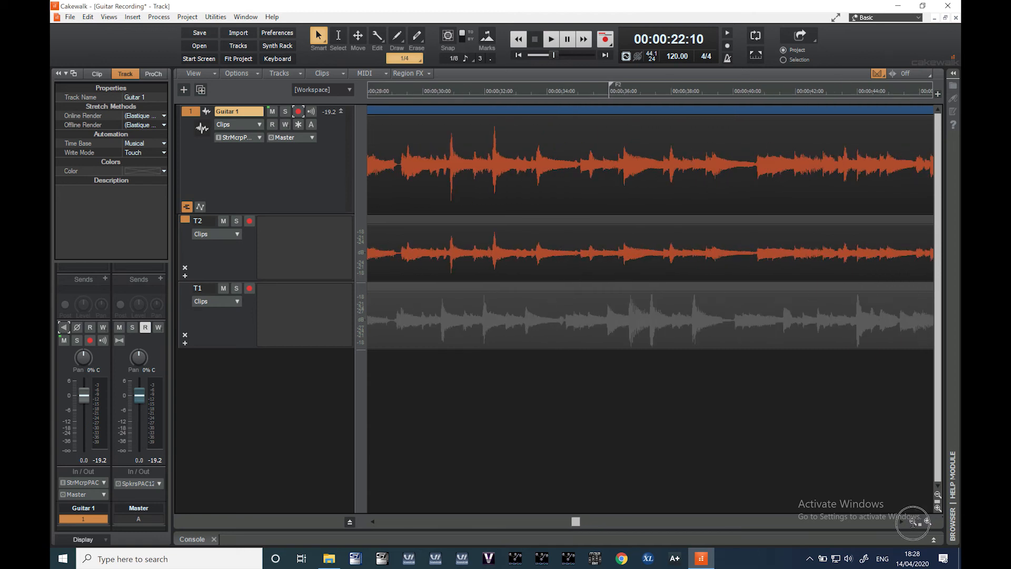
{"action": "left_click", "coordinate": [912, 521]}
{"action": "left_click_drag", "start_coordinate": [557, 520], "coordinate": [492, 523]}
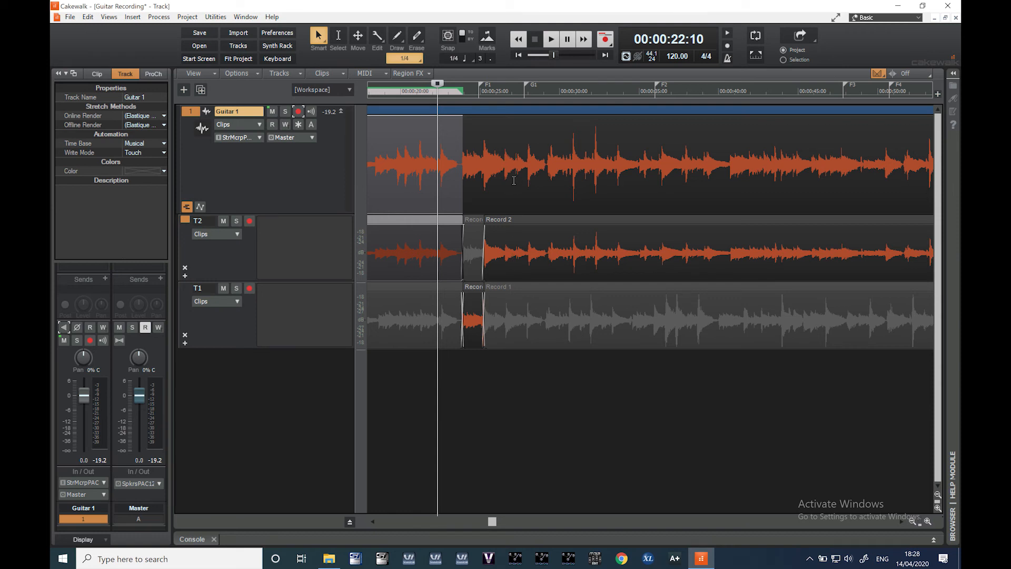
{"action": "left_click", "coordinate": [506, 167]}
{"action": "key", "text": "space"}
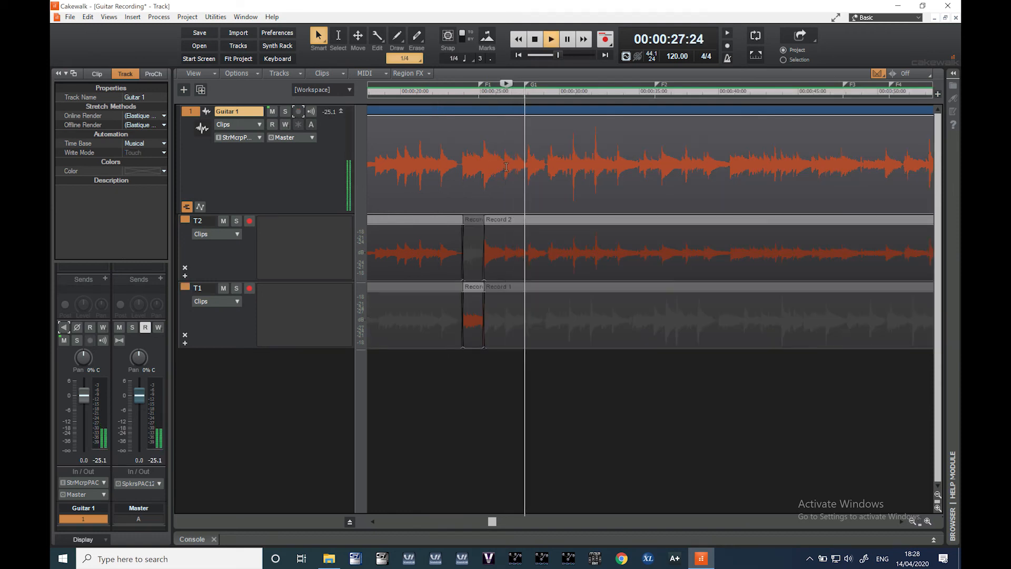
{"action": "key", "text": "space"}
Find the note at 00:00:26:19 by ear and comp in the T1 take from there to about 00:00:27:29
{"action": "left_click", "coordinate": [518, 167]}
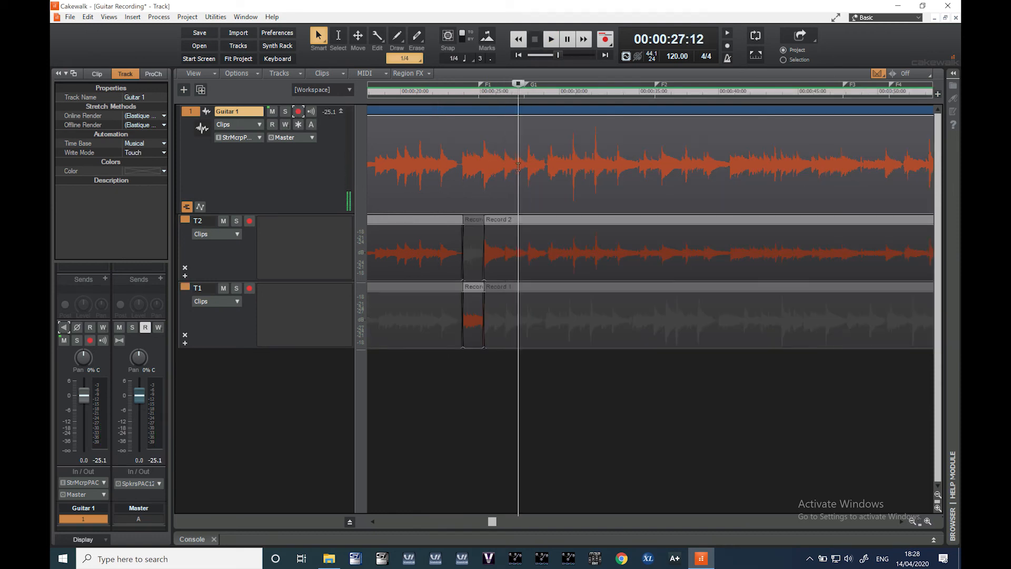
{"action": "left_click", "coordinate": [928, 521]}
{"action": "left_click", "coordinate": [583, 165]}
{"action": "key", "text": "space"}
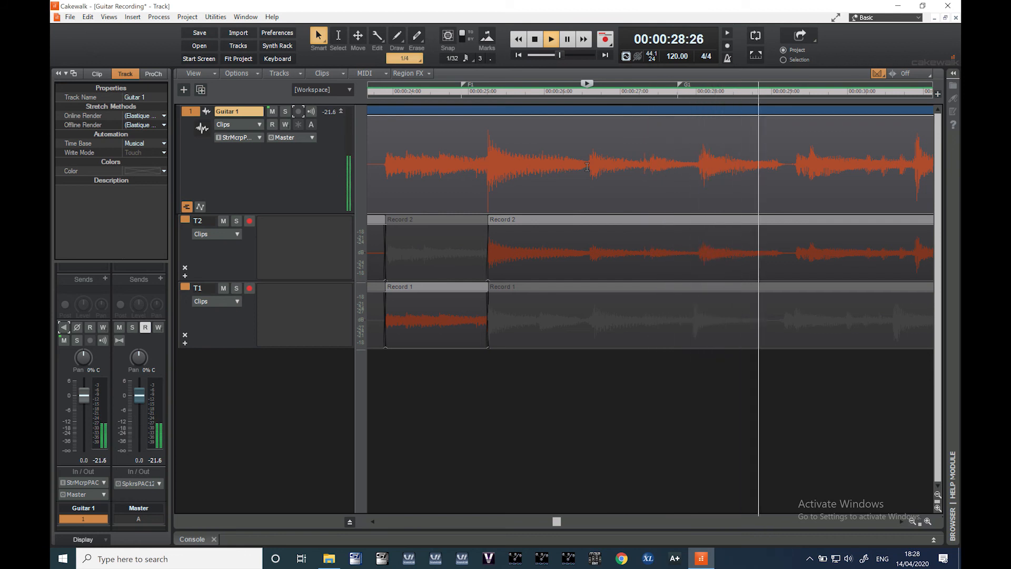
{"action": "key", "text": "space"}
{"action": "left_click", "coordinate": [545, 371]}
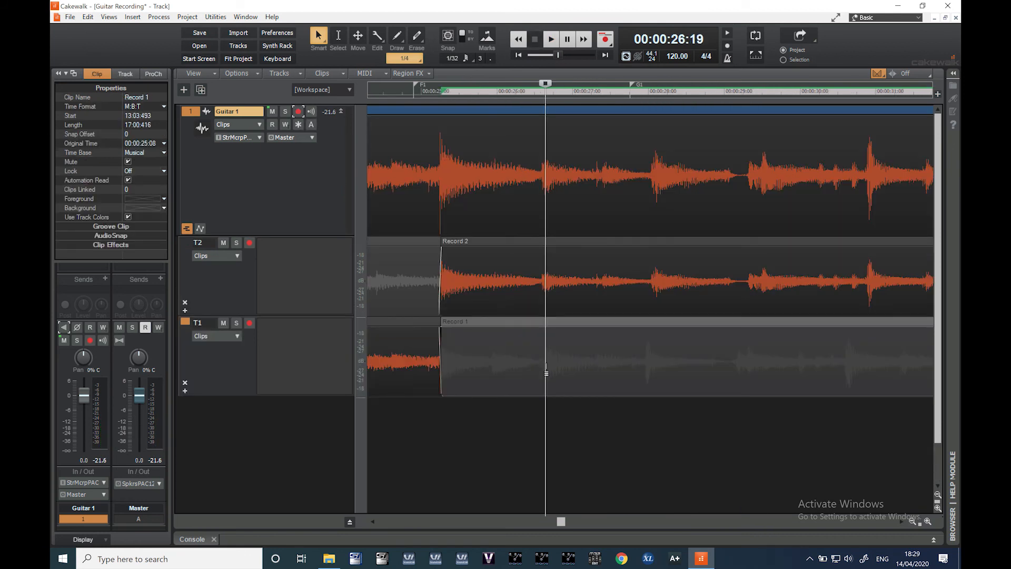
{"action": "left_click_drag", "start_coordinate": [544, 373], "coordinate": [647, 371]}
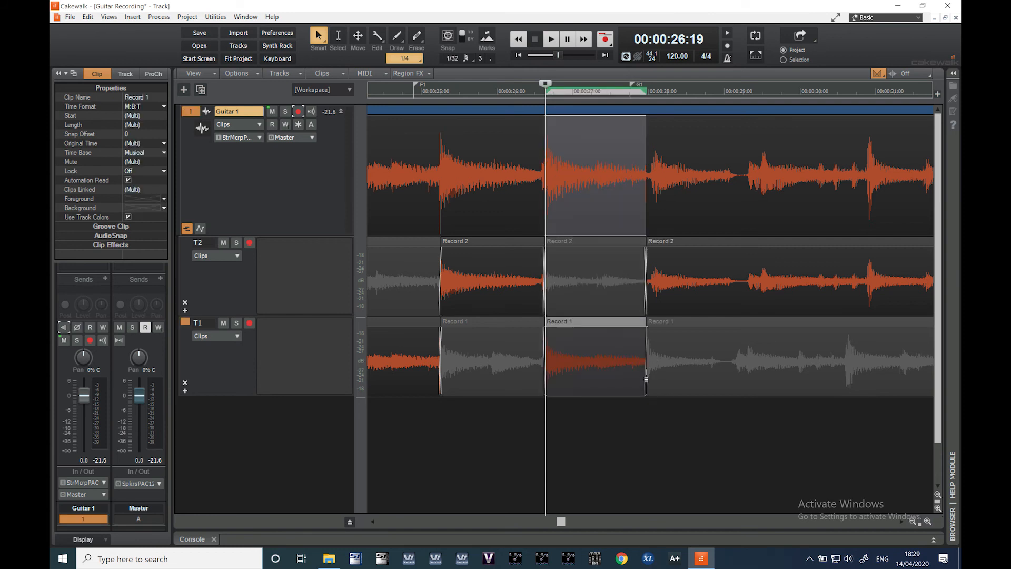
Move the T2 clip following the new T1 section slightly earlier and trim its start to about 14:04:918
{"action": "left_click", "coordinate": [669, 244]}
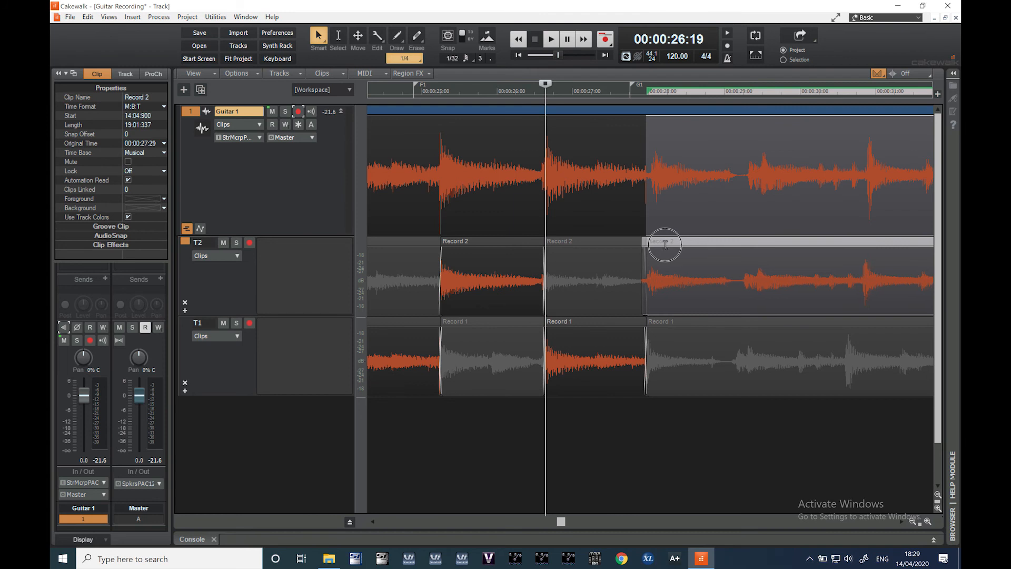
{"action": "left_click_drag", "start_coordinate": [666, 245], "coordinate": [665, 245]}
{"action": "left_click_drag", "start_coordinate": [643, 281], "coordinate": [647, 281]}
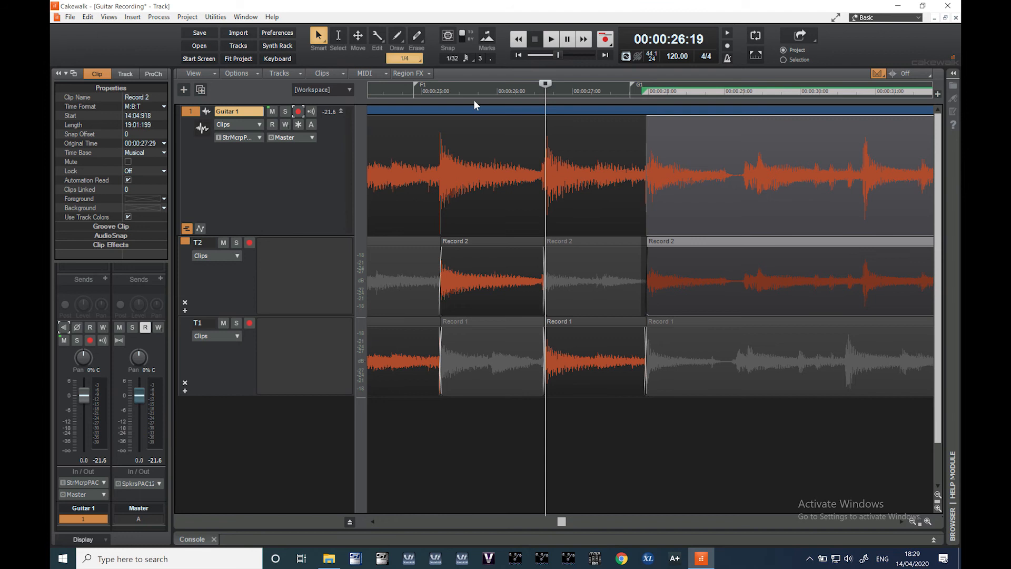
Play from 00:00:25:06 through the new T1 section and examine the join at 00:00:27:29 up close
{"action": "left_click", "coordinate": [438, 162]}
{"action": "key", "text": "space"}
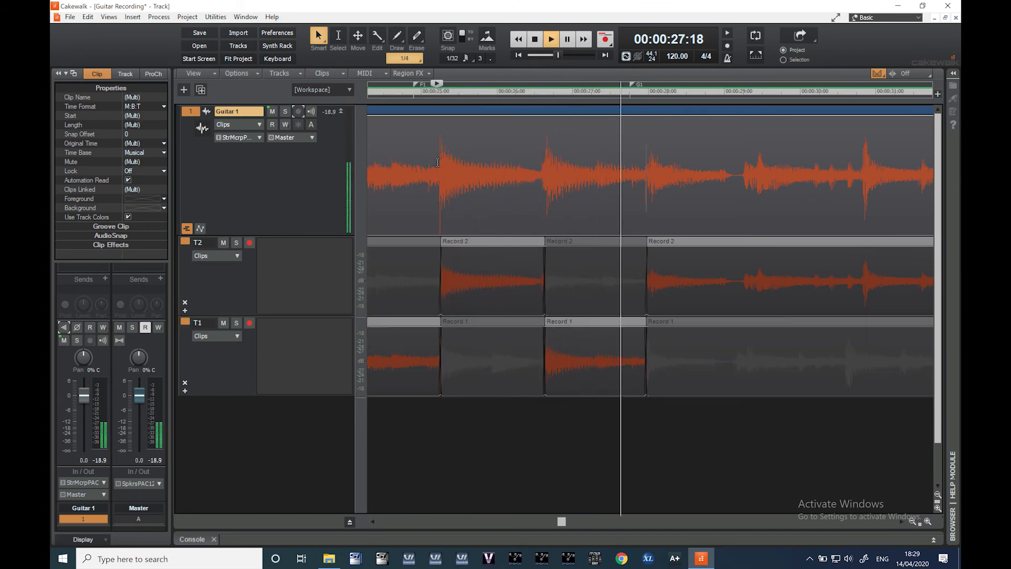
{"action": "key", "text": "space"}
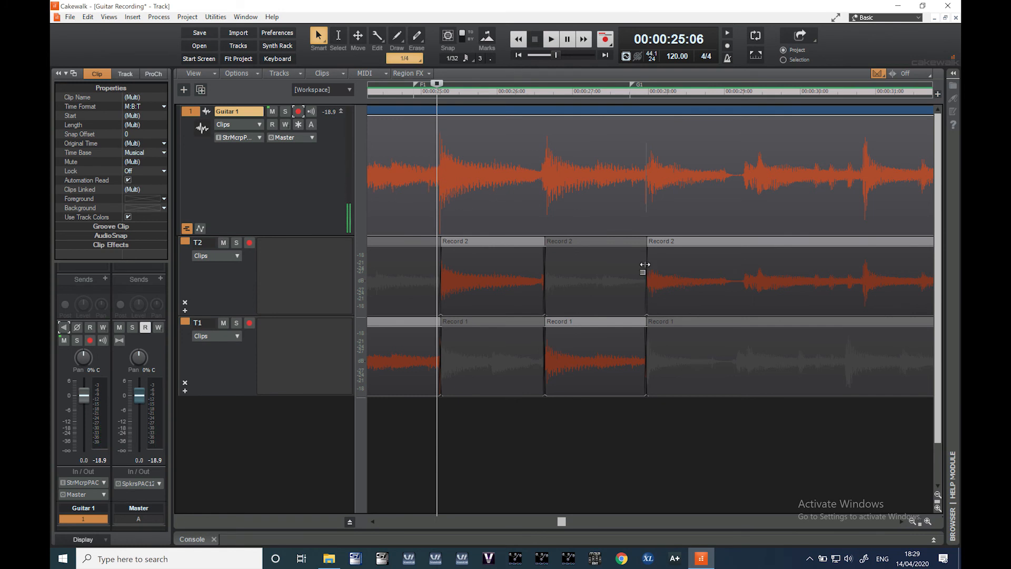
{"action": "left_click", "coordinate": [645, 171]}
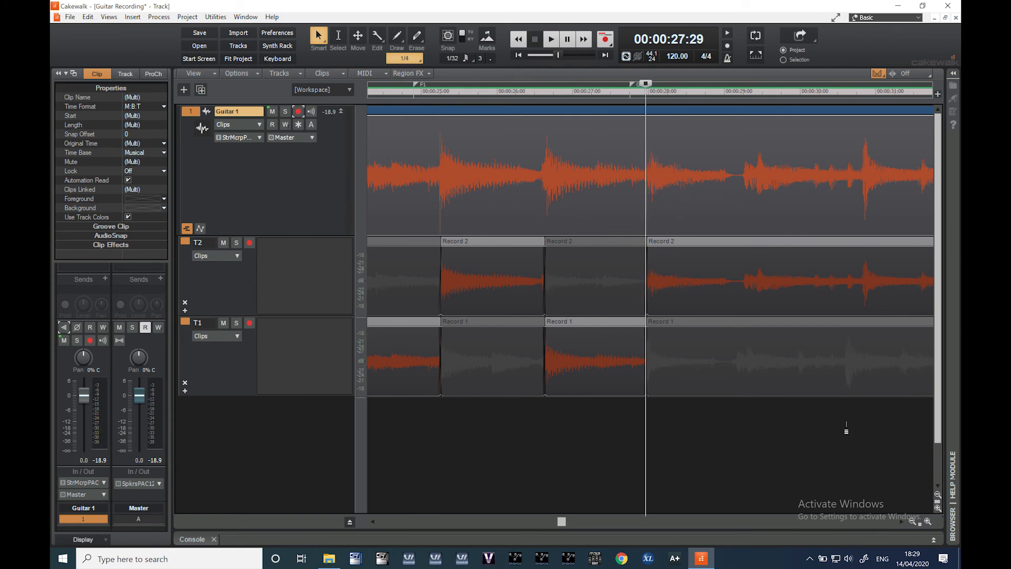
{"action": "left_click", "coordinate": [928, 520]}
{"action": "left_click", "coordinate": [927, 521]}
{"action": "left_click", "coordinate": [927, 521]}
{"action": "left_click", "coordinate": [927, 521]}
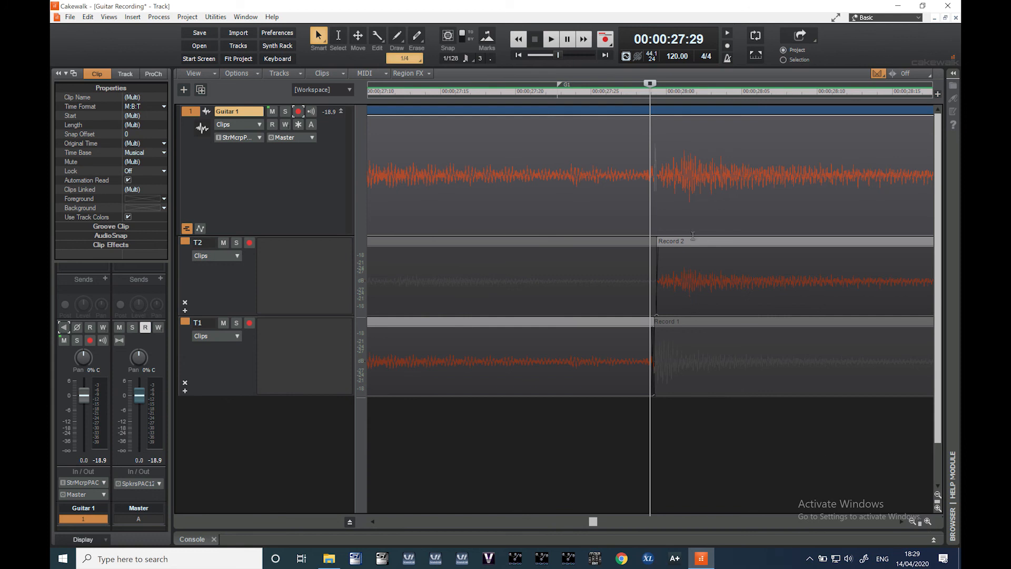
{"action": "left_click_drag", "start_coordinate": [693, 241], "coordinate": [690, 243]}
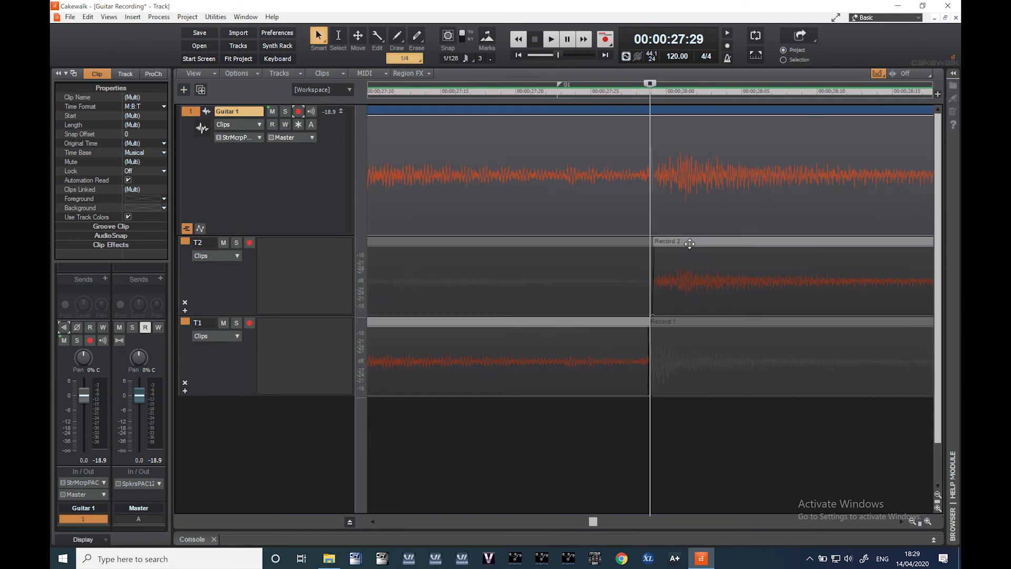
{"action": "key", "text": "ctrl+z"}
{"action": "left_click", "coordinate": [726, 445]}
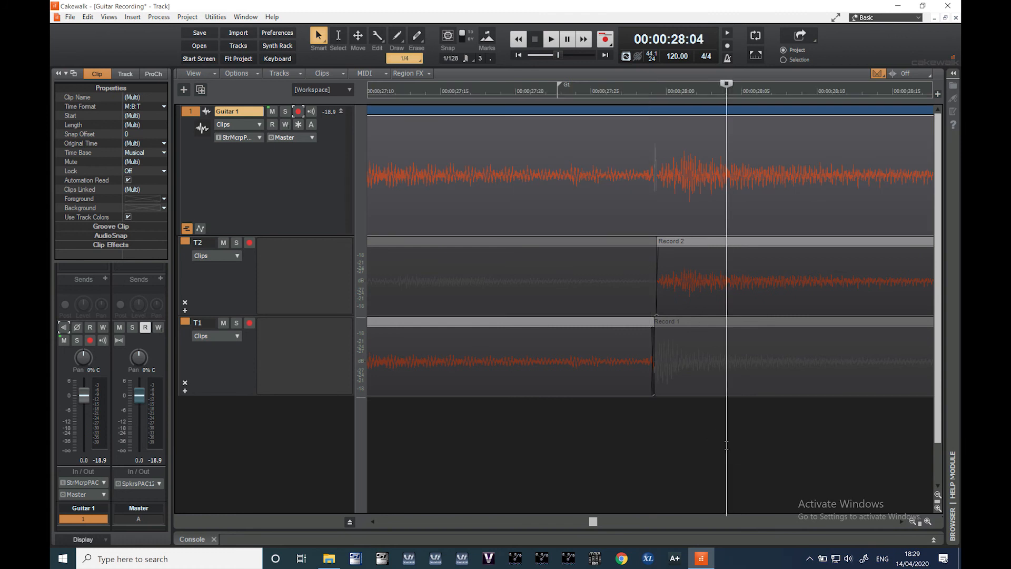
Move only the T2 clip after the new T1 section slightly earlier, and trim its start to about 14:04:901 at T1's crossfade
{"action": "left_click", "coordinate": [697, 243]}
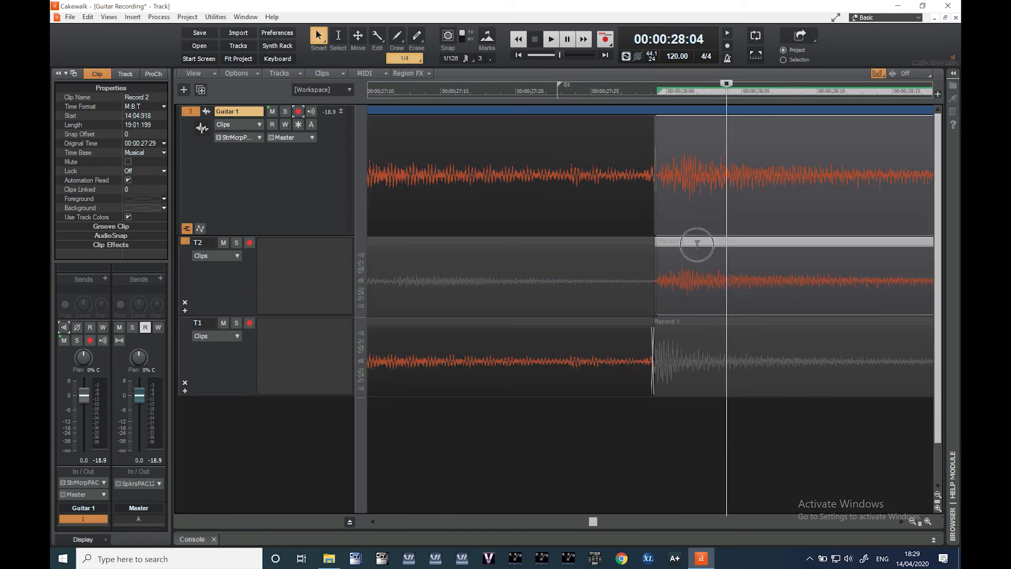
{"action": "left_click_drag", "start_coordinate": [698, 244], "coordinate": [694, 244]}
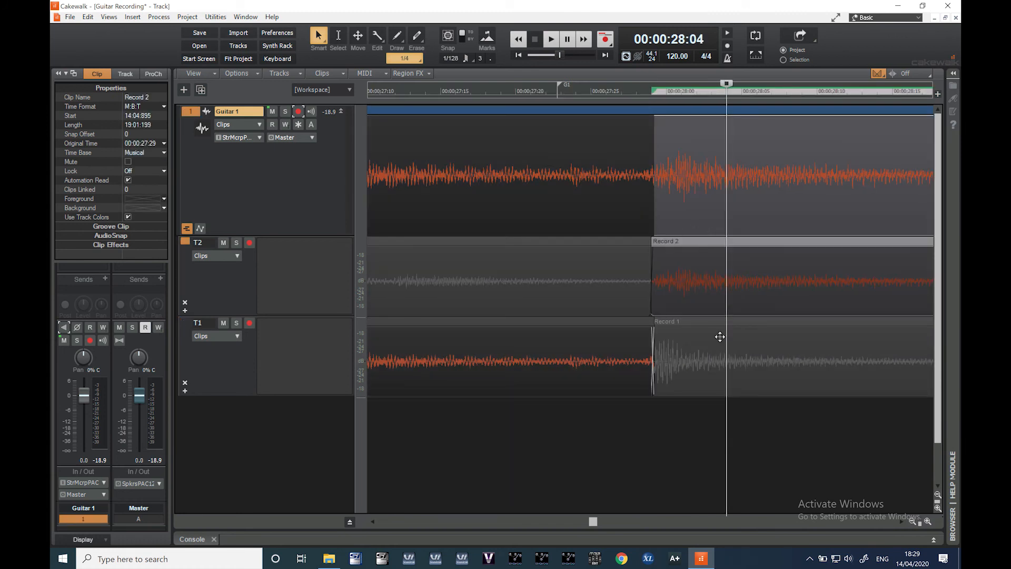
{"action": "left_click", "coordinate": [929, 522]}
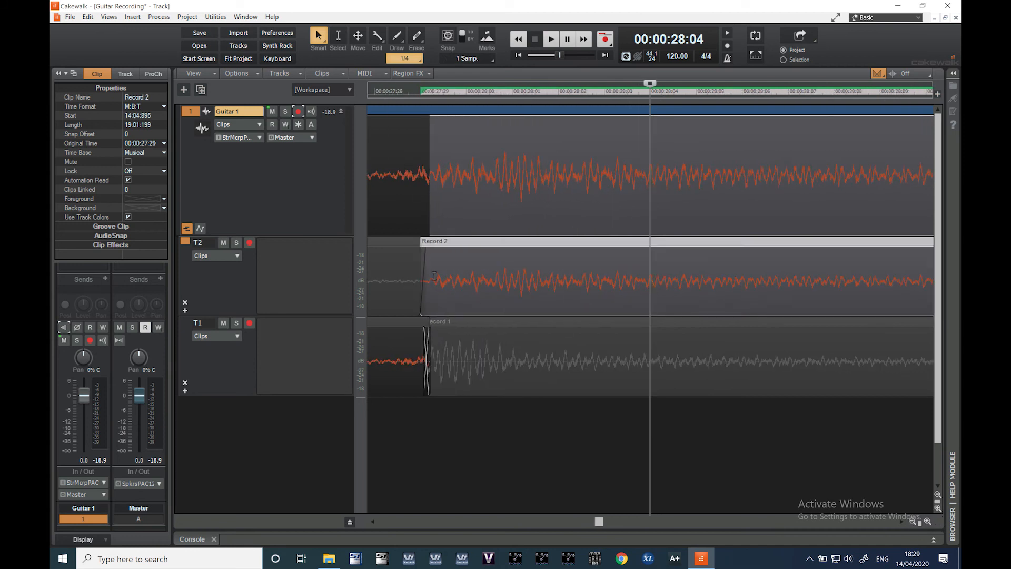
{"action": "left_click_drag", "start_coordinate": [425, 267], "coordinate": [426, 263]}
Play from 00:00:25:07 across the joins at both ends of the new T1 section
{"action": "left_click", "coordinate": [913, 522]}
{"action": "left_click", "coordinate": [912, 522]}
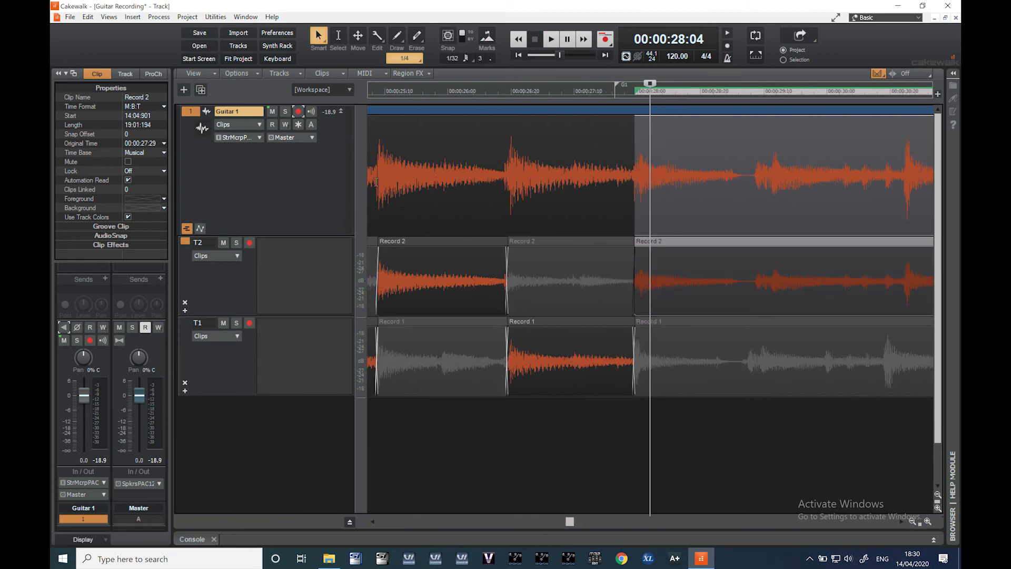
{"action": "left_click", "coordinate": [376, 182]}
{"action": "key", "text": "space"}
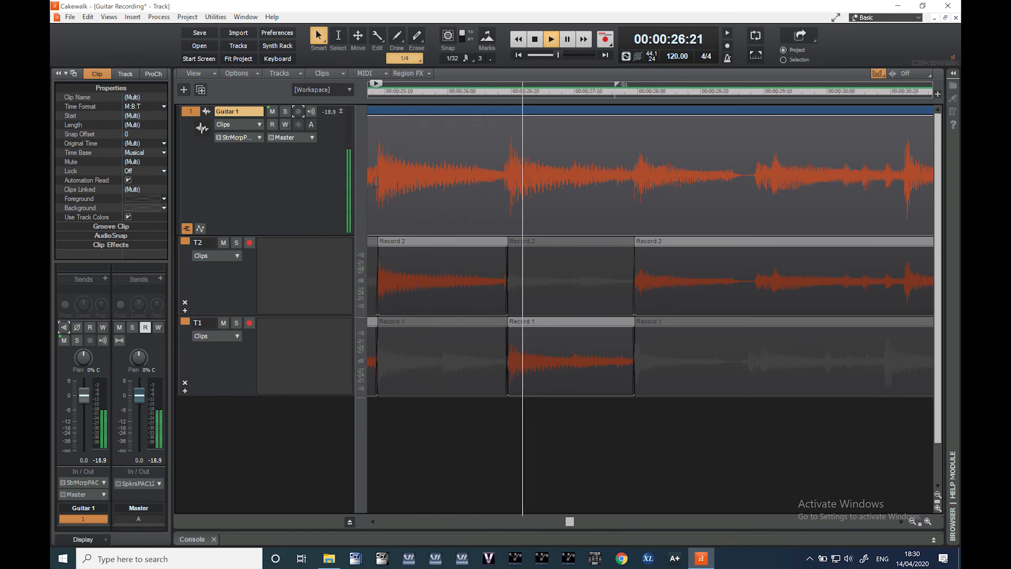
{"action": "key", "text": "space"}
Shift the T2 clip after the new T1 section earlier to about 14:04:853, trim its start to T1's crossfade, and audition the join
{"action": "left_click", "coordinate": [691, 243]}
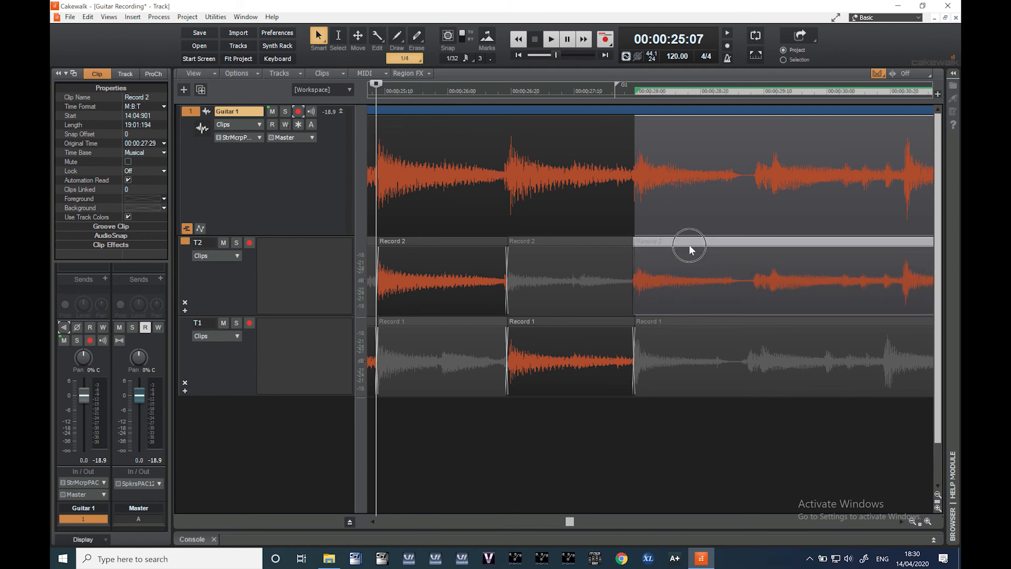
{"action": "left_click_drag", "start_coordinate": [691, 244], "coordinate": [689, 245]}
{"action": "left_click", "coordinate": [928, 521]}
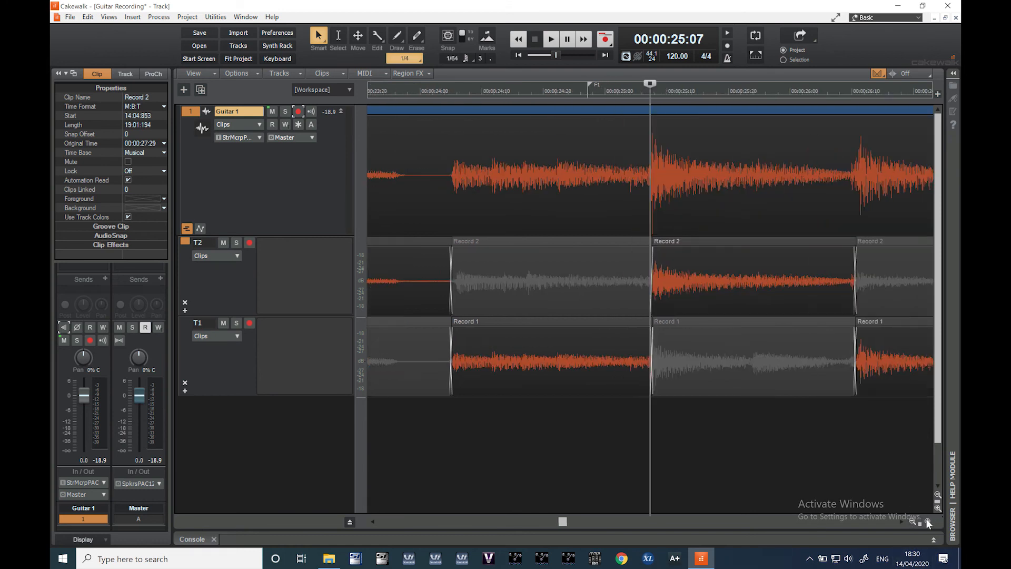
{"action": "left_click_drag", "start_coordinate": [658, 263], "coordinate": [660, 266]}
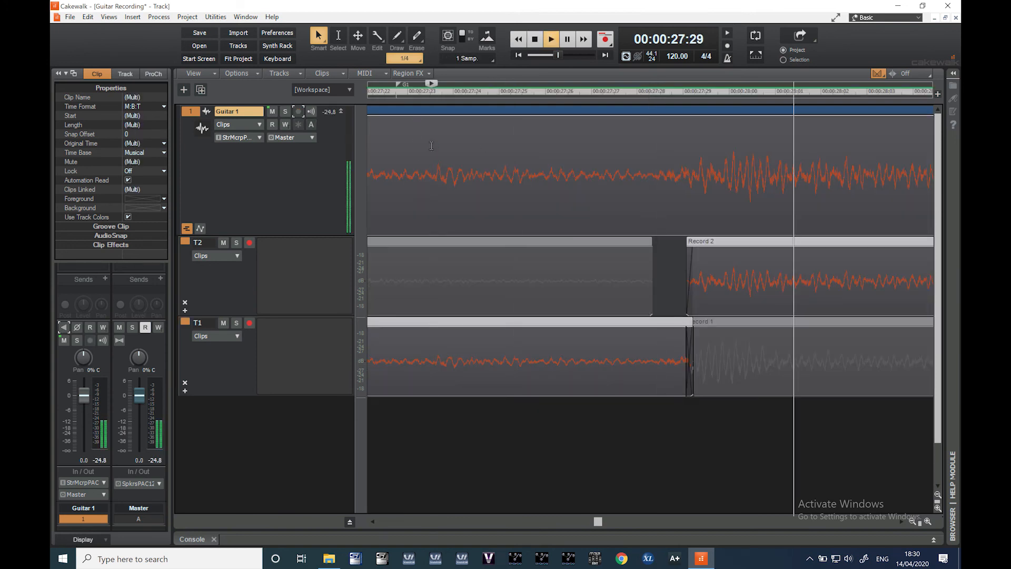
{"action": "key", "text": "space"}
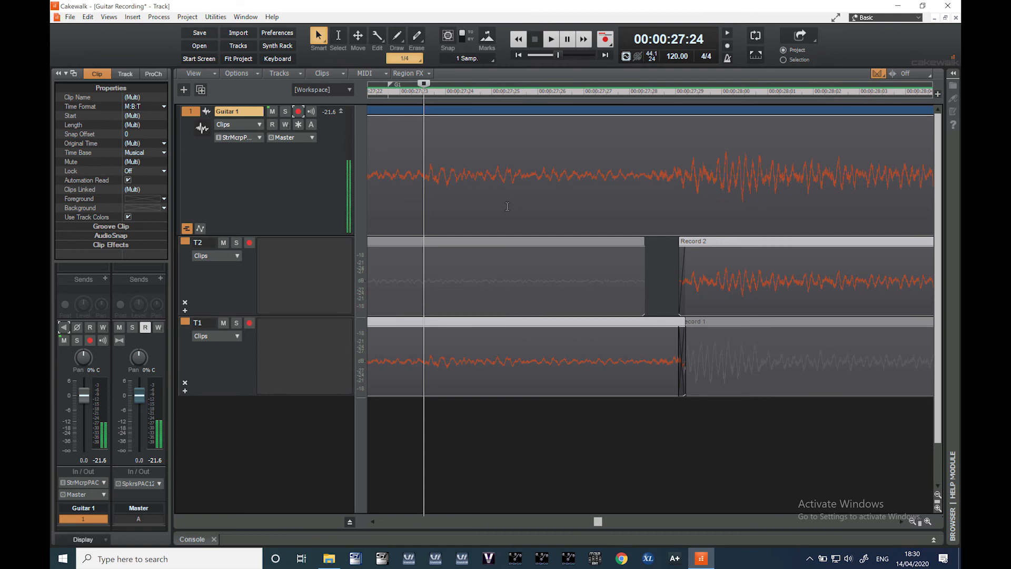
{"action": "left_click", "coordinate": [914, 524]}
{"action": "left_click", "coordinate": [915, 523]}
{"action": "left_click", "coordinate": [915, 524]}
{"action": "left_click", "coordinate": [915, 523]}
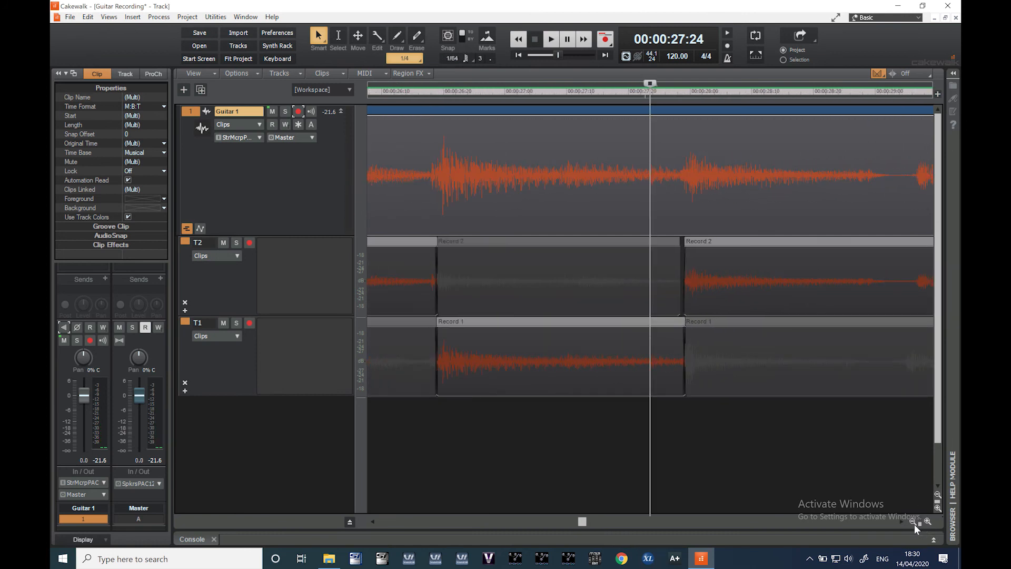
Play the comp from before the first T1 section through its joins to about 00:00:34:09
{"action": "left_click", "coordinate": [914, 524]}
{"action": "left_click", "coordinate": [914, 524]}
{"action": "left_click", "coordinate": [914, 523]}
{"action": "left_click", "coordinate": [644, 507]}
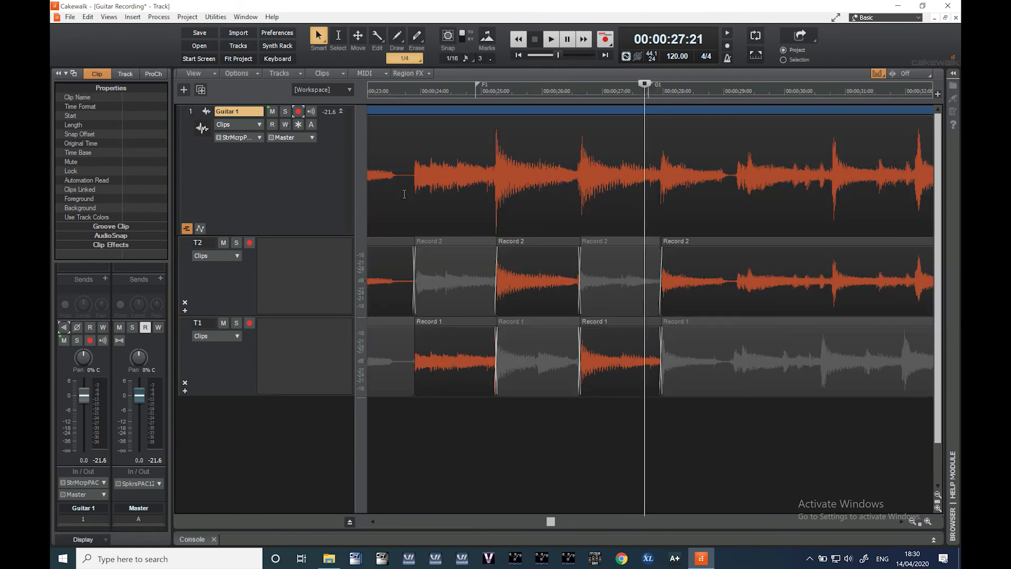
{"action": "left_click", "coordinate": [404, 194]}
{"action": "key", "text": "ctrl+a"}
{"action": "key", "text": "space"}
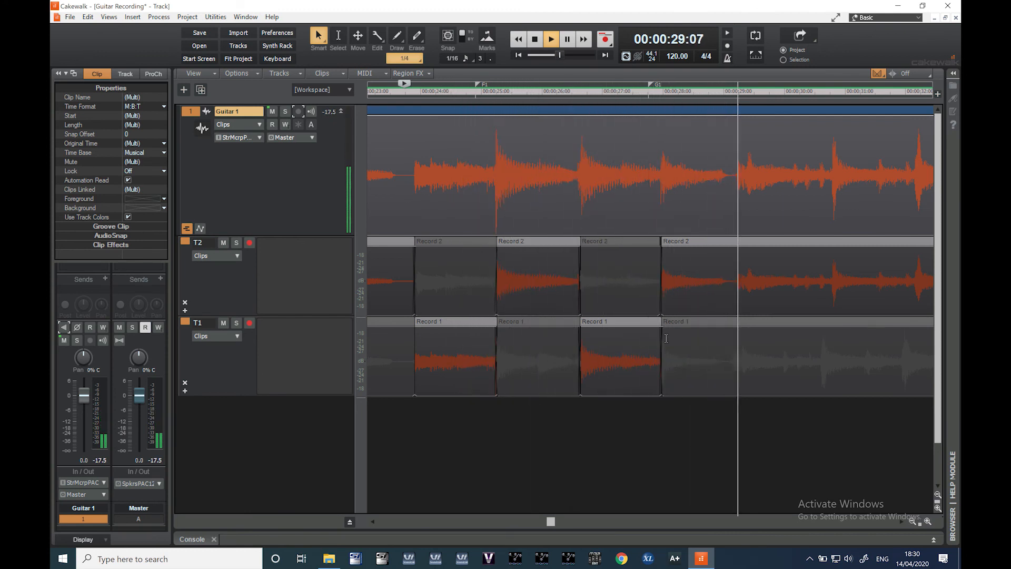
{"action": "left_click", "coordinate": [912, 521]}
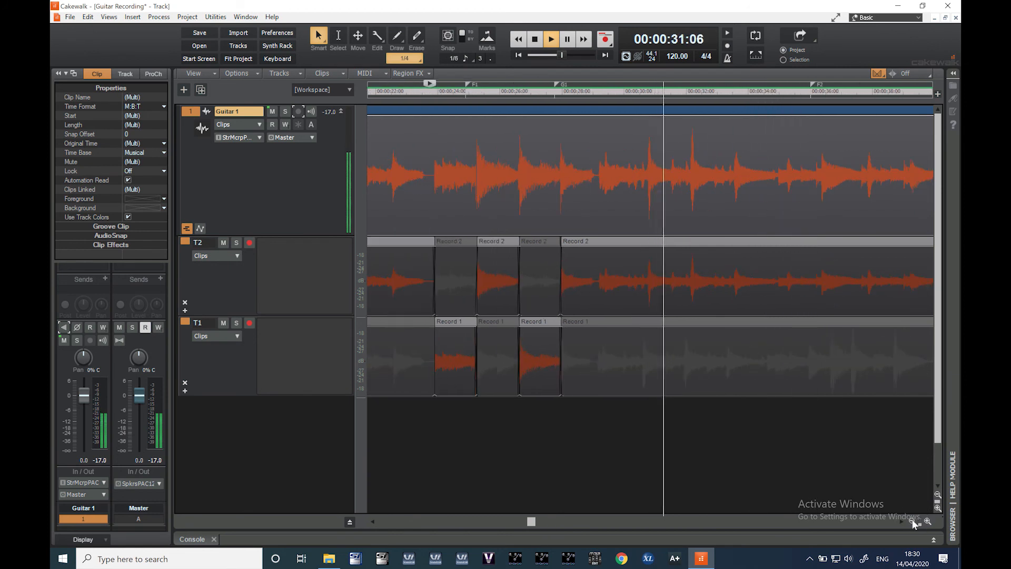
{"action": "left_click", "coordinate": [814, 154]}
{"action": "left_click", "coordinate": [814, 153]}
{"action": "left_click", "coordinate": [757, 187]}
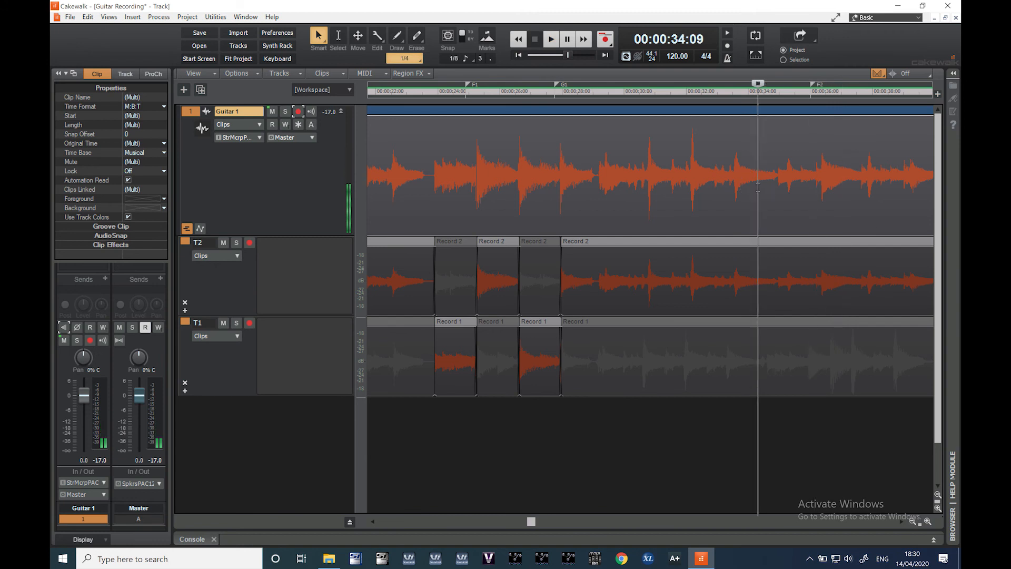
Audition the passage from 00:00:35:00 in the comp, then with T1 soloed, and turn T1's solo off again
{"action": "left_click", "coordinate": [694, 171]}
{"action": "left_click", "coordinate": [680, 171]}
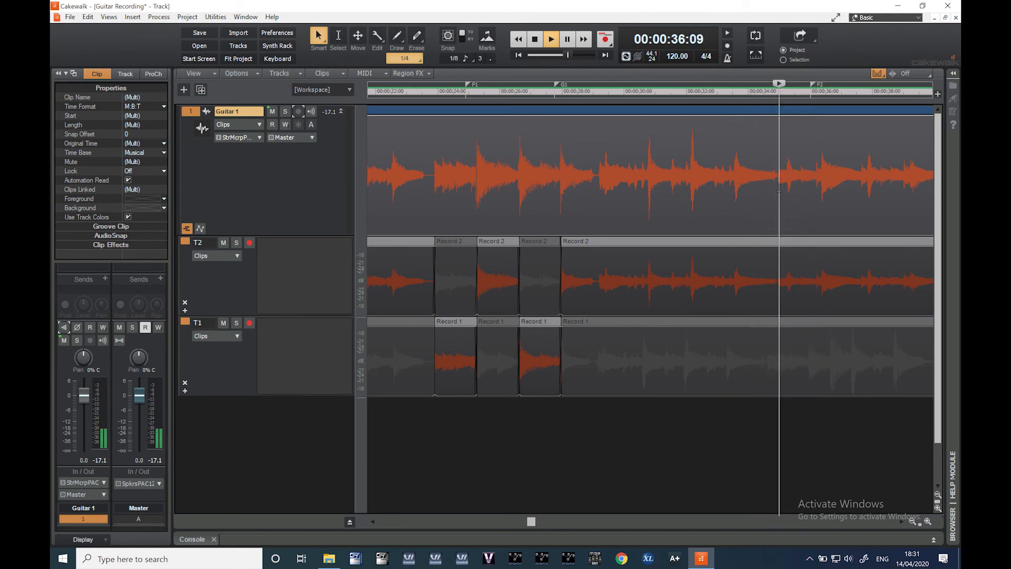
{"action": "key", "text": "space"}
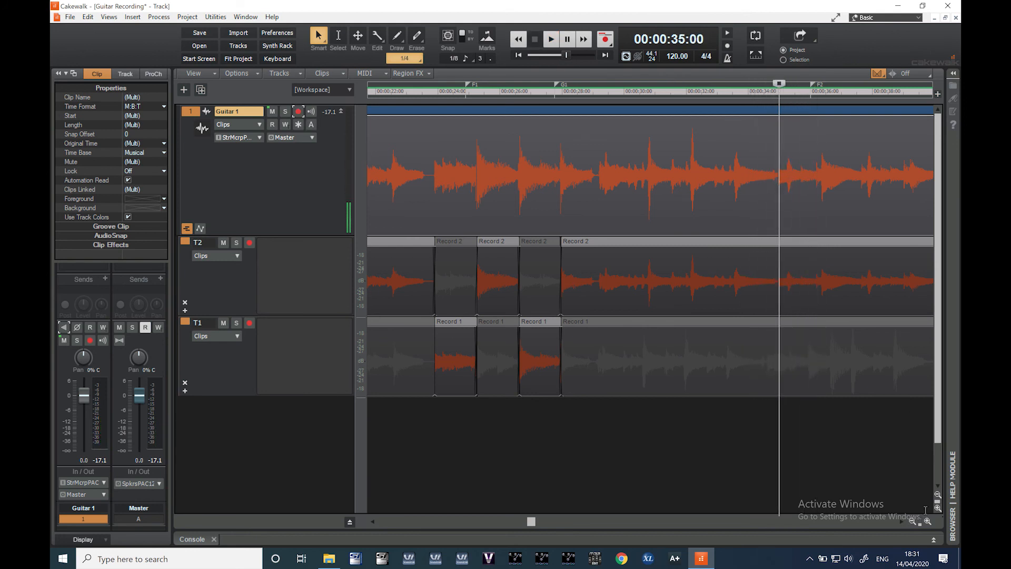
{"action": "left_click", "coordinate": [899, 517]}
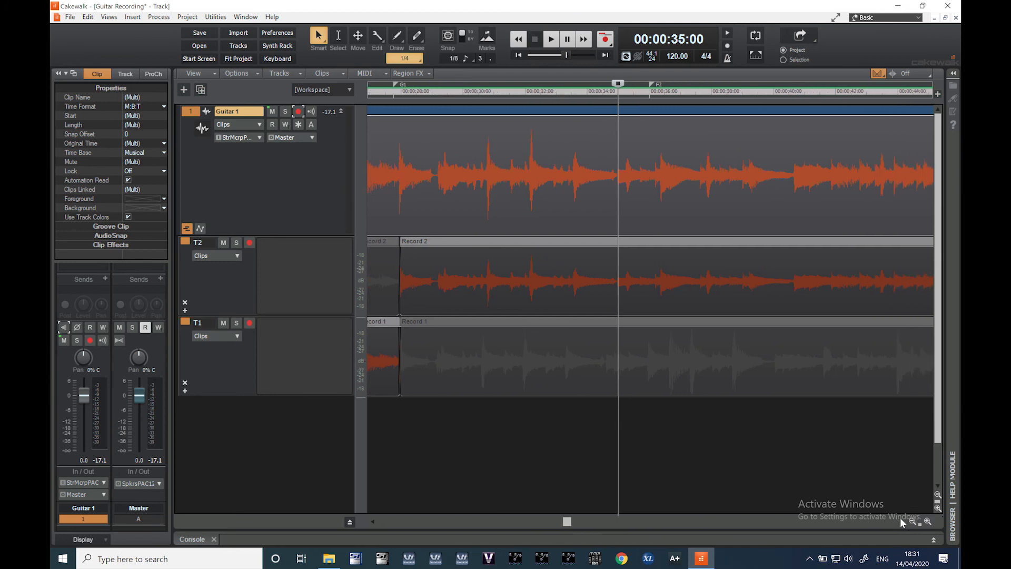
{"action": "left_click", "coordinate": [236, 322]}
{"action": "key", "text": "space"}
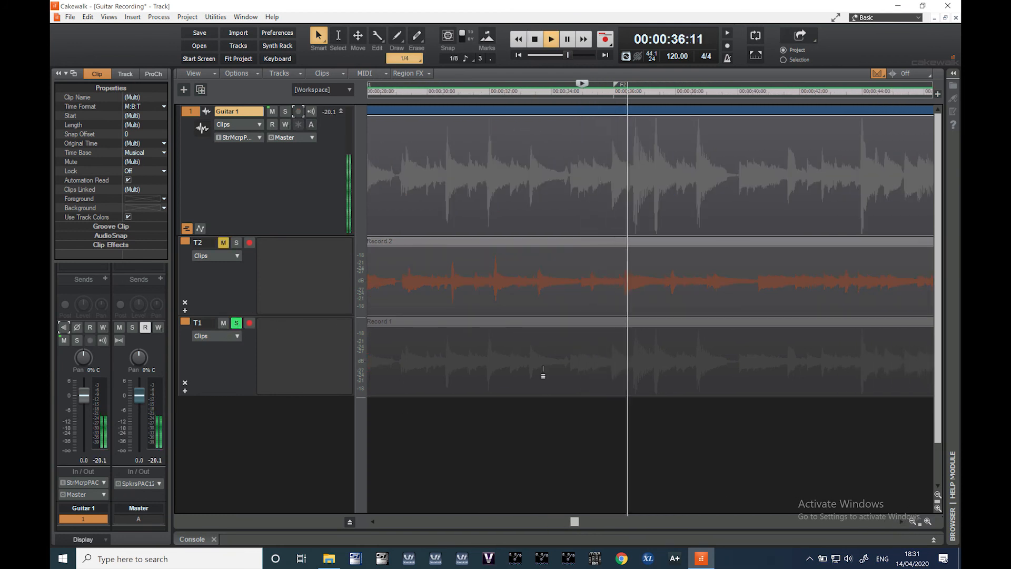
{"action": "key", "text": "space"}
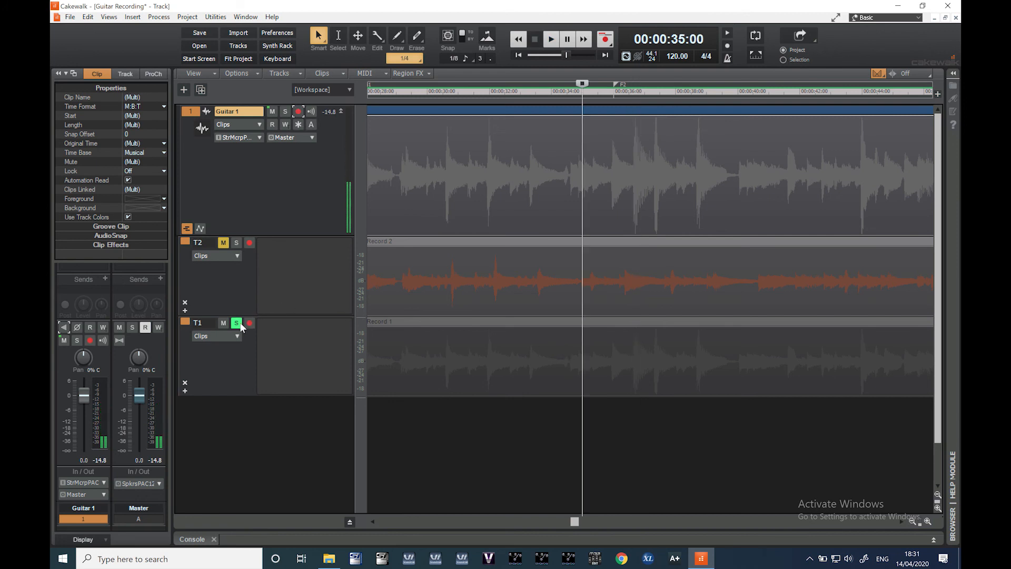
{"action": "left_click", "coordinate": [236, 323]}
{"action": "key", "text": "space"}
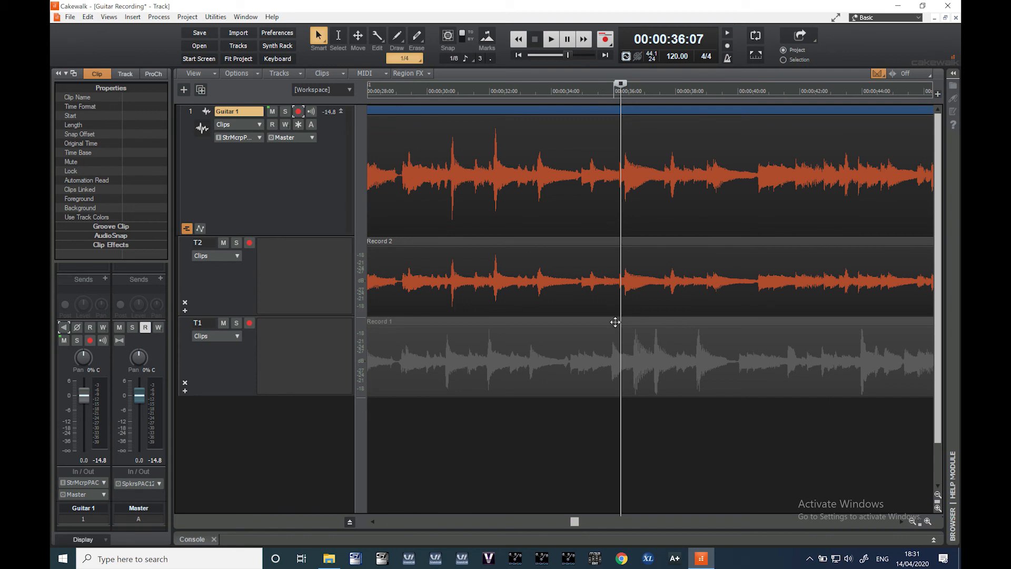
Move the muted T1 clip later to start at about 15:01:753 and audition the comp from 00:00:34:24
{"action": "left_click_drag", "start_coordinate": [613, 320], "coordinate": [626, 318]}
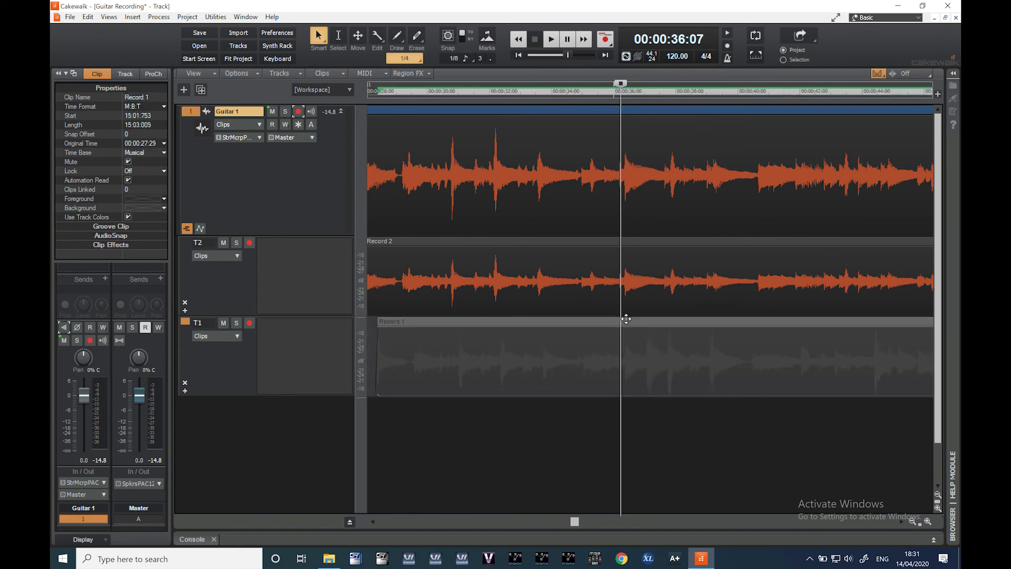
{"action": "key", "text": "space"}
{"action": "key", "text": "space"}
{"action": "left_click", "coordinate": [576, 191]}
{"action": "key", "text": "space"}
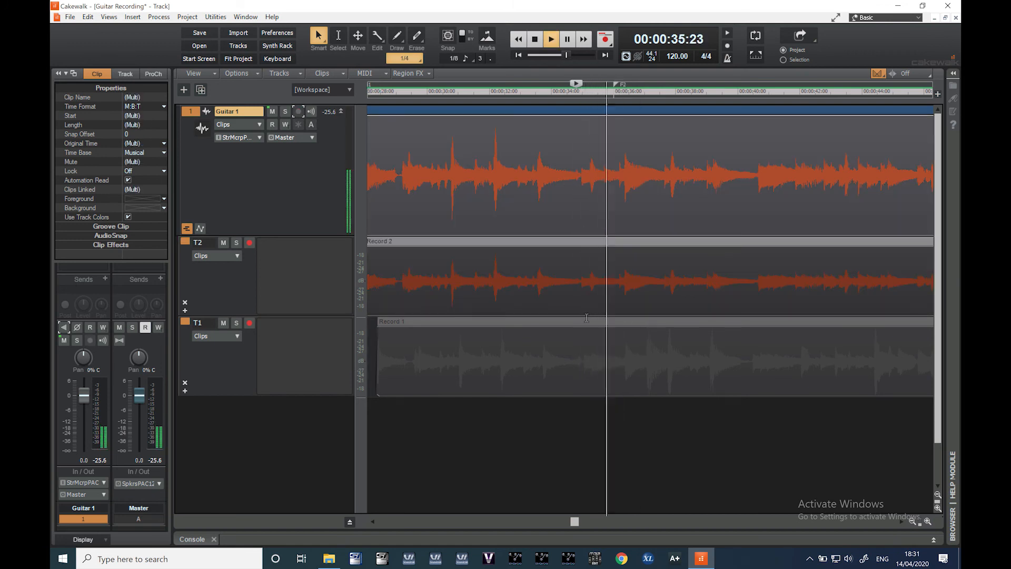
{"action": "key", "text": "space"}
Nudge the T1 clip earlier to line up with T2, and comp in T1 from about 00:00:35:00 to 00:00:36:10
{"action": "left_click", "coordinate": [935, 521]}
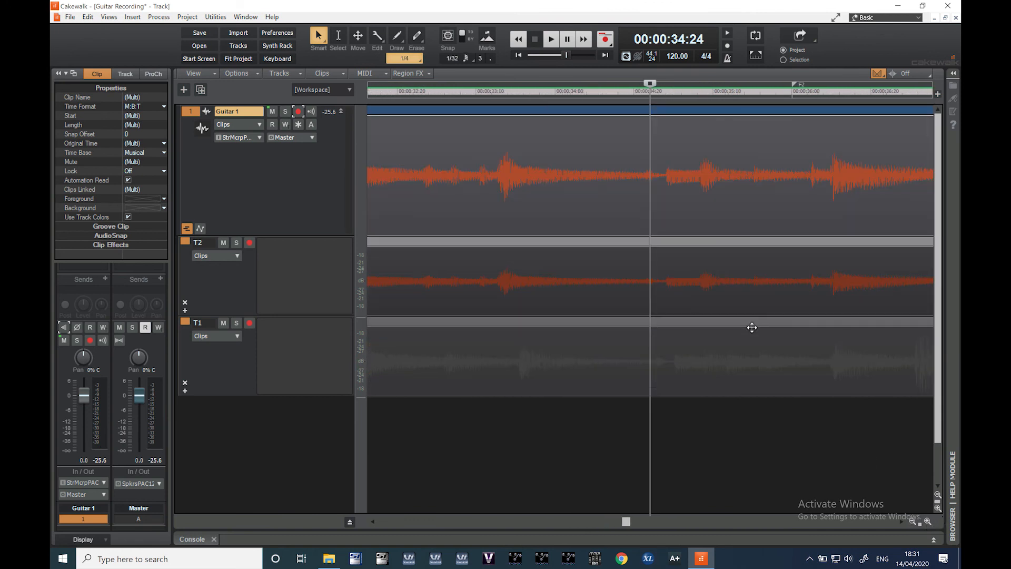
{"action": "left_click", "coordinate": [754, 447]}
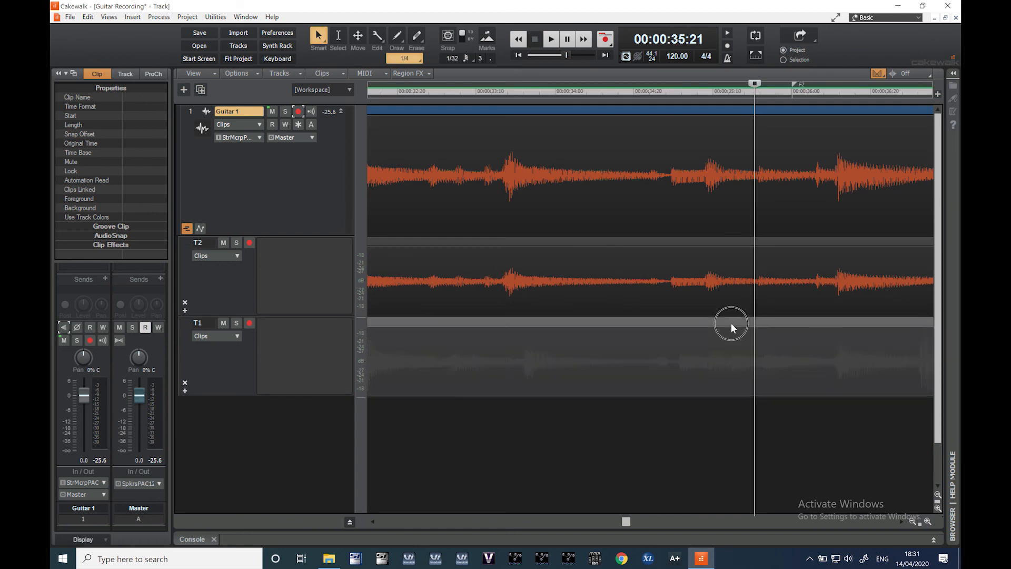
{"action": "left_click", "coordinate": [727, 323]}
{"action": "left_click_drag", "start_coordinate": [726, 324], "coordinate": [676, 366]}
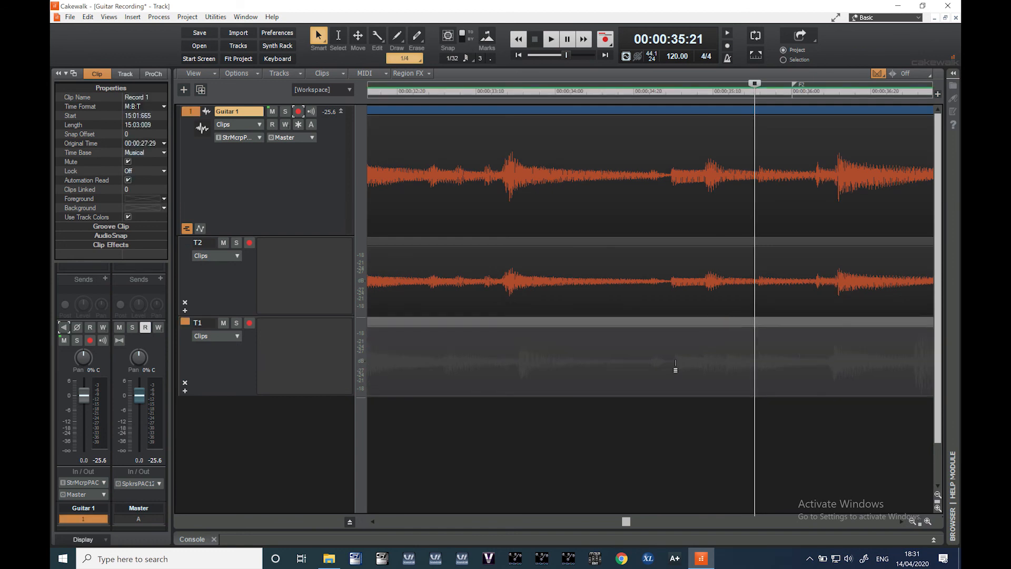
{"action": "left_click_drag", "start_coordinate": [681, 320], "coordinate": [678, 318]}
{"action": "left_click_drag", "start_coordinate": [672, 363], "coordinate": [829, 366]}
Move the T2 clip after the new T1 section slightly earlier, and trim its start to about 19:01:620
{"action": "left_click", "coordinate": [861, 240]}
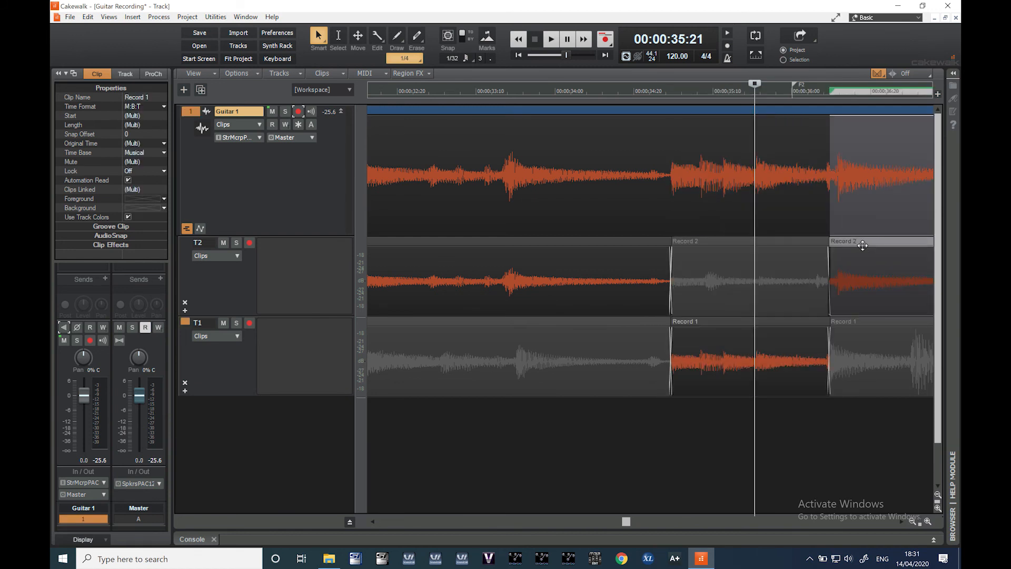
{"action": "left_click_drag", "start_coordinate": [859, 245], "coordinate": [852, 245]}
{"action": "left_click_drag", "start_coordinate": [821, 281], "coordinate": [831, 282]}
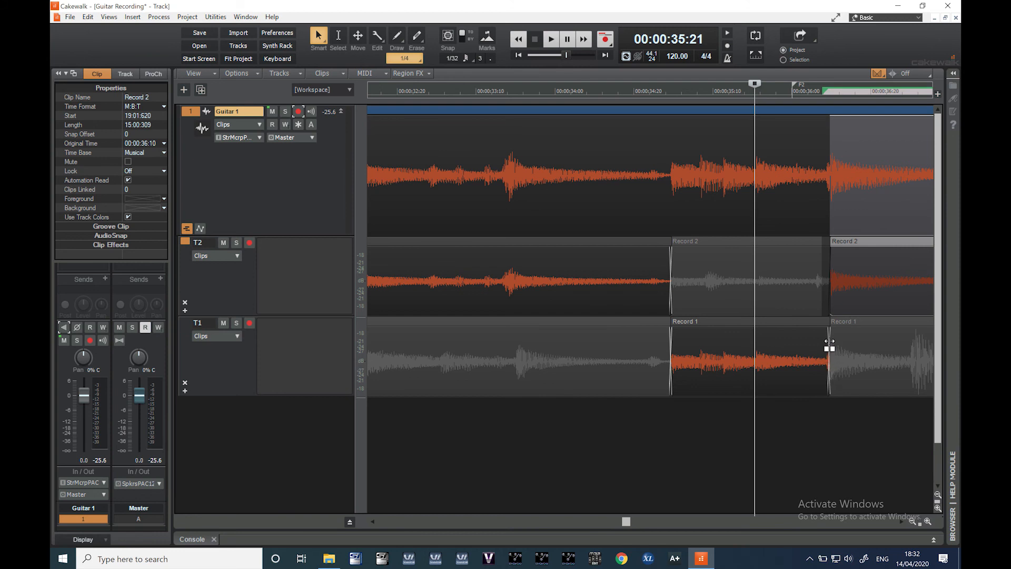
Play the comp from 00:00:33:16 and again from 00:00:30:22 across the newly comped T1 section
{"action": "left_click", "coordinate": [501, 160]}
{"action": "key", "text": "space"}
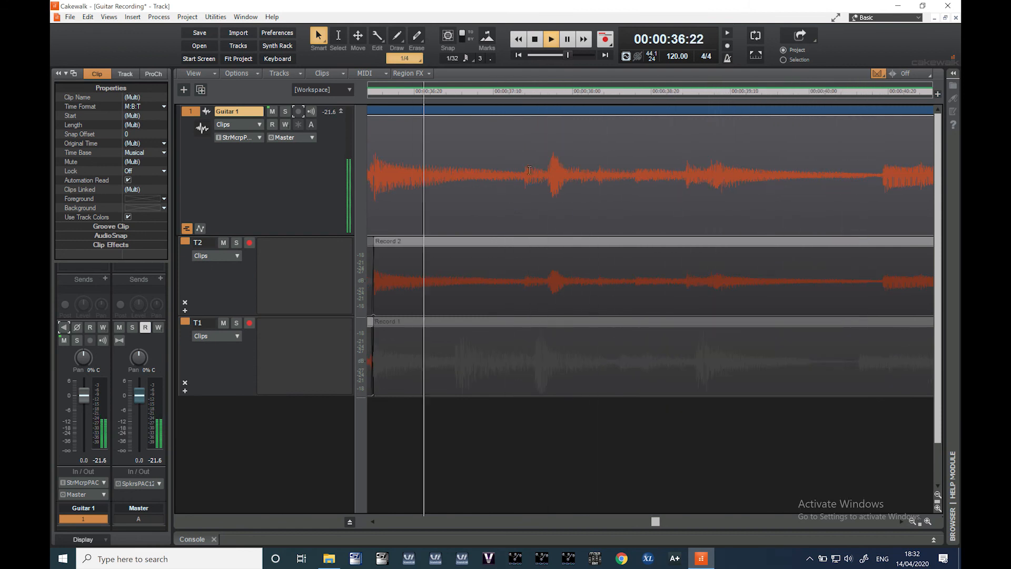
{"action": "key", "text": "space"}
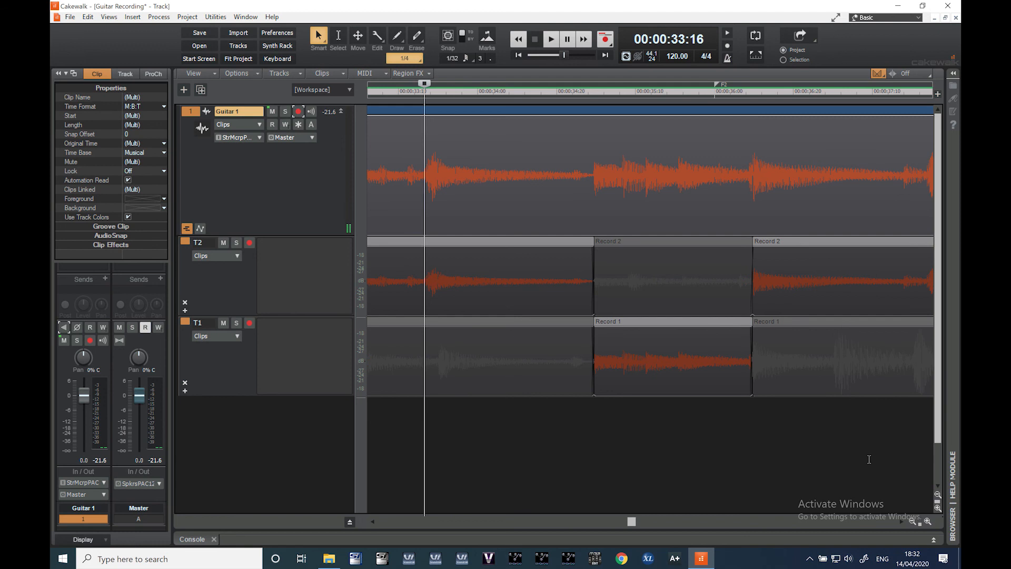
{"action": "left_click", "coordinate": [912, 522]}
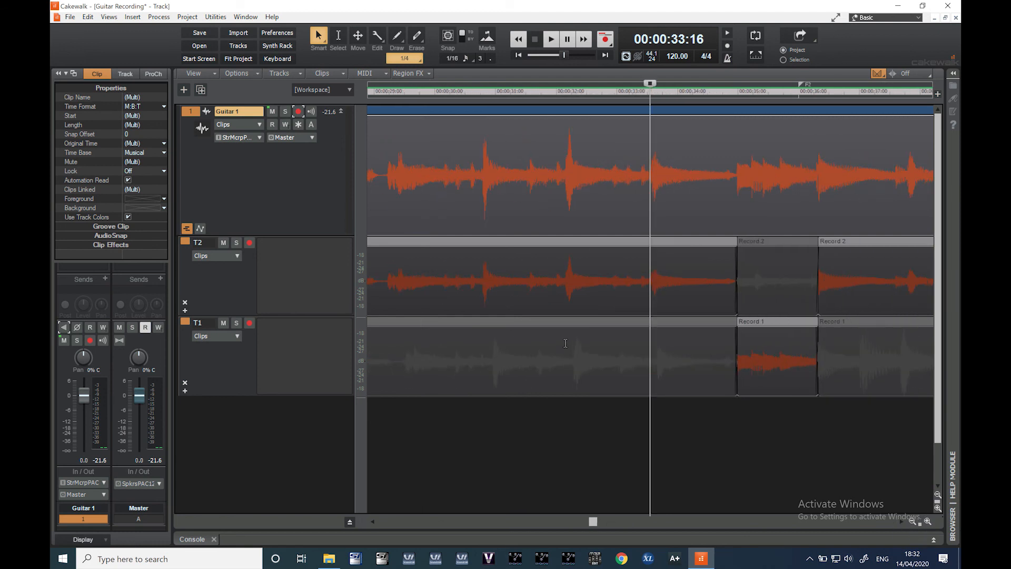
{"action": "left_click", "coordinate": [480, 272]}
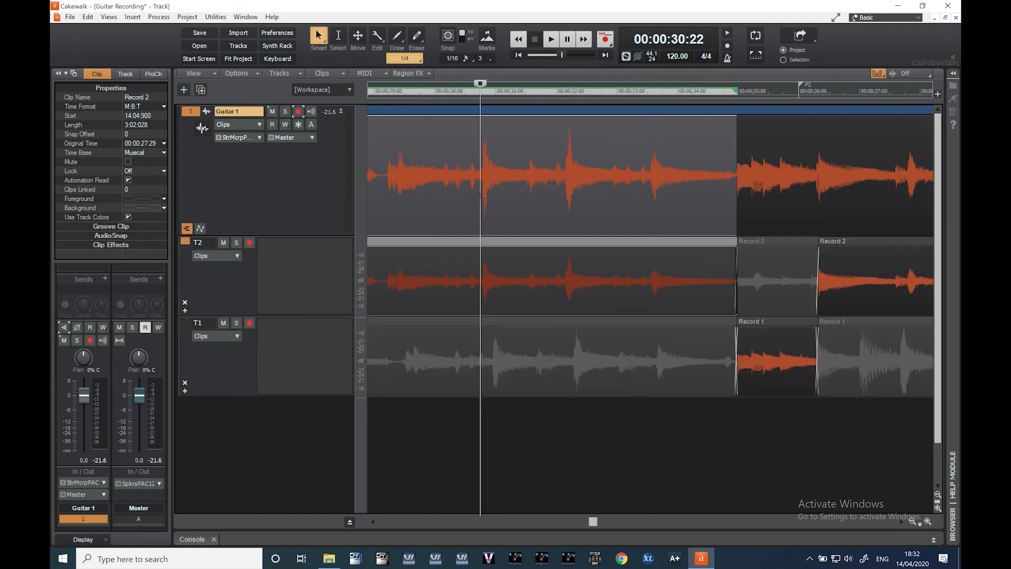
{"action": "key", "text": "space"}
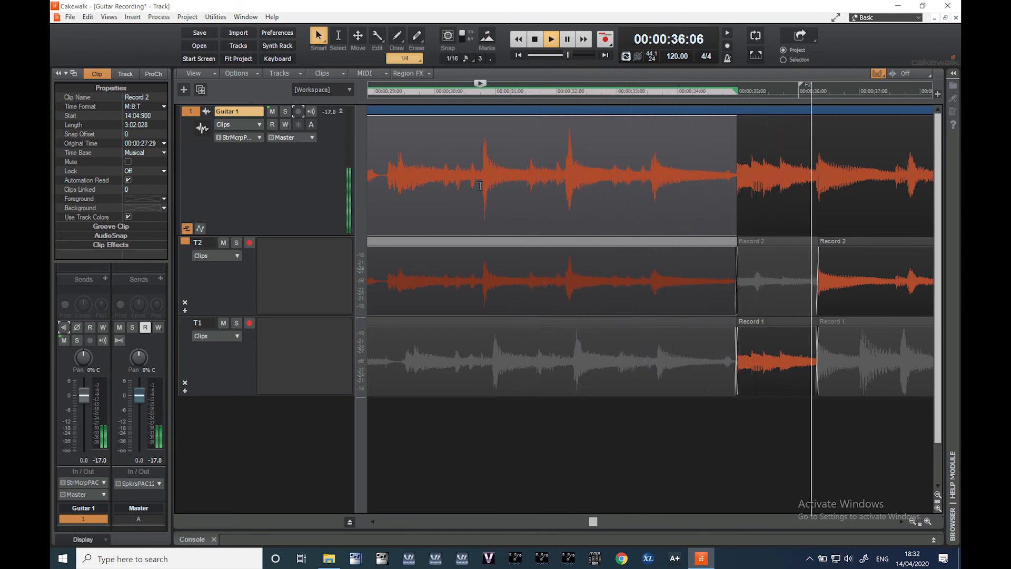
{"action": "key", "text": "space"}
Shift the T2 clip at the 00:00:36:09 join earlier to start at about 19:01:607, overlapping T1's crossfade
{"action": "left_click", "coordinate": [816, 429]}
{"action": "key", "text": "ctrl+a"}
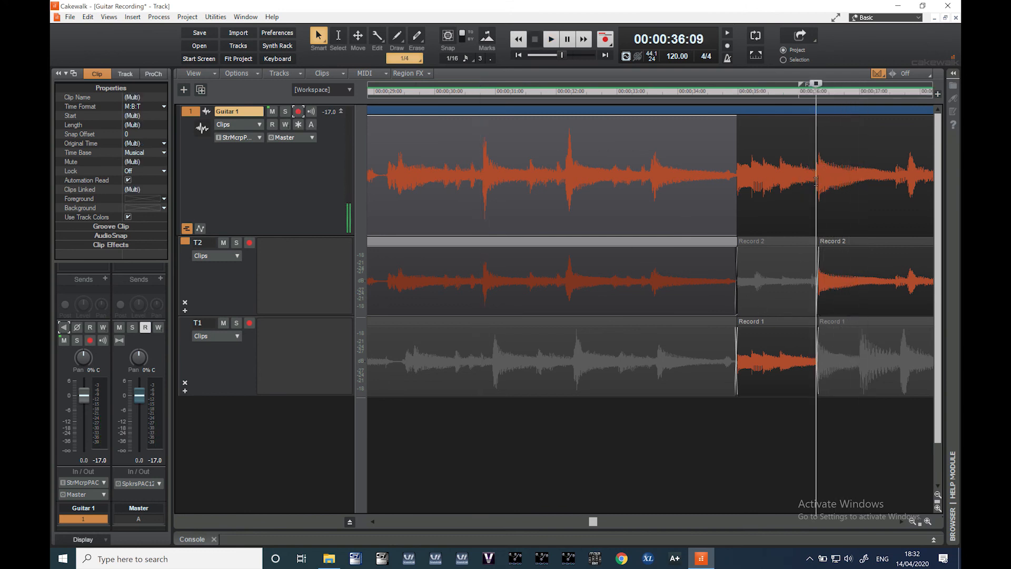
{"action": "left_click", "coordinate": [929, 521]}
{"action": "left_click", "coordinate": [928, 522]}
{"action": "left_click", "coordinate": [929, 522]}
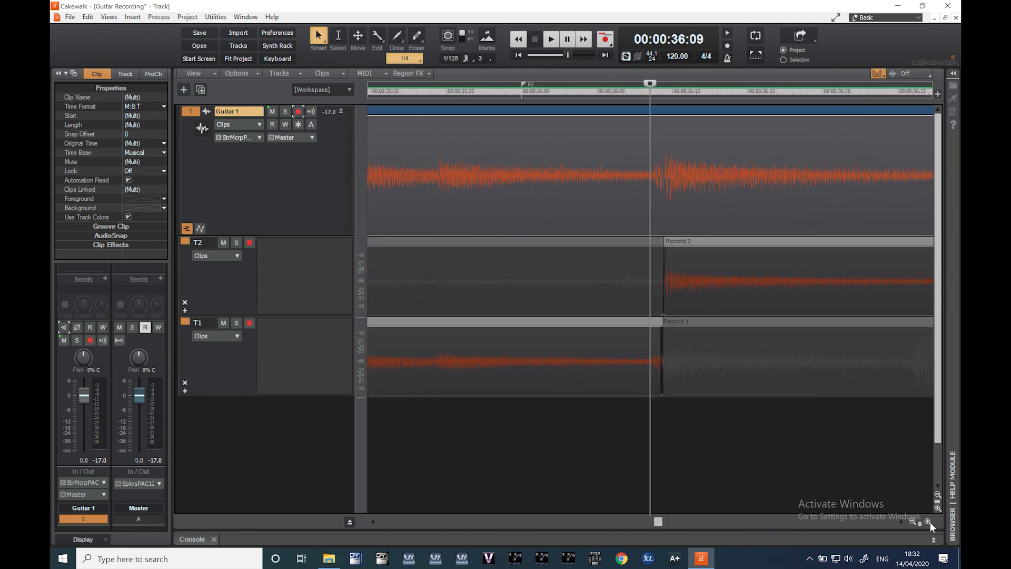
{"action": "left_click", "coordinate": [928, 522]}
{"action": "left_click", "coordinate": [928, 522]}
{"action": "left_click_drag", "start_coordinate": [773, 244], "coordinate": [770, 249]}
{"action": "key", "text": "ctrl+z"}
{"action": "left_click", "coordinate": [776, 444]}
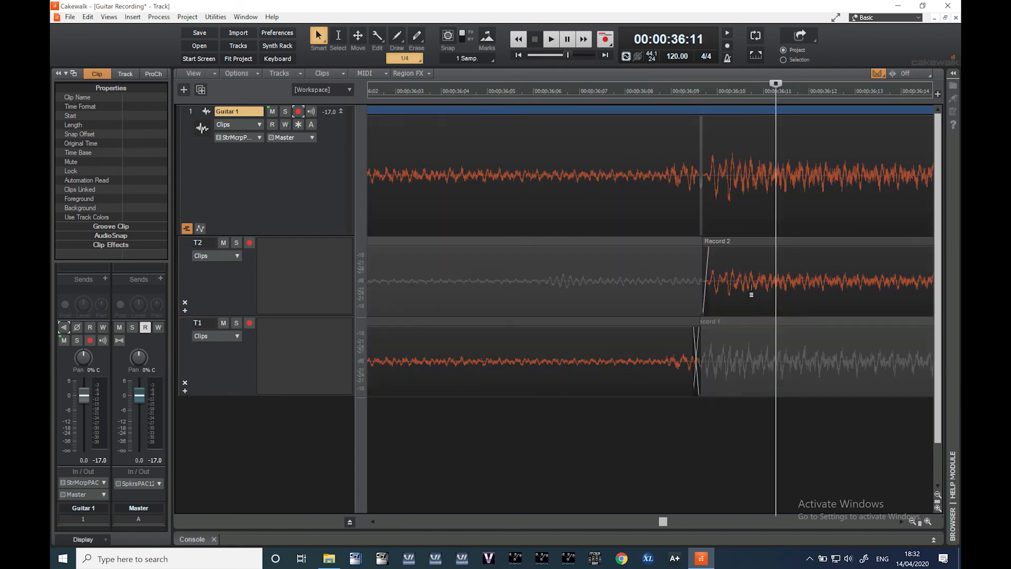
{"action": "left_click", "coordinate": [761, 246]}
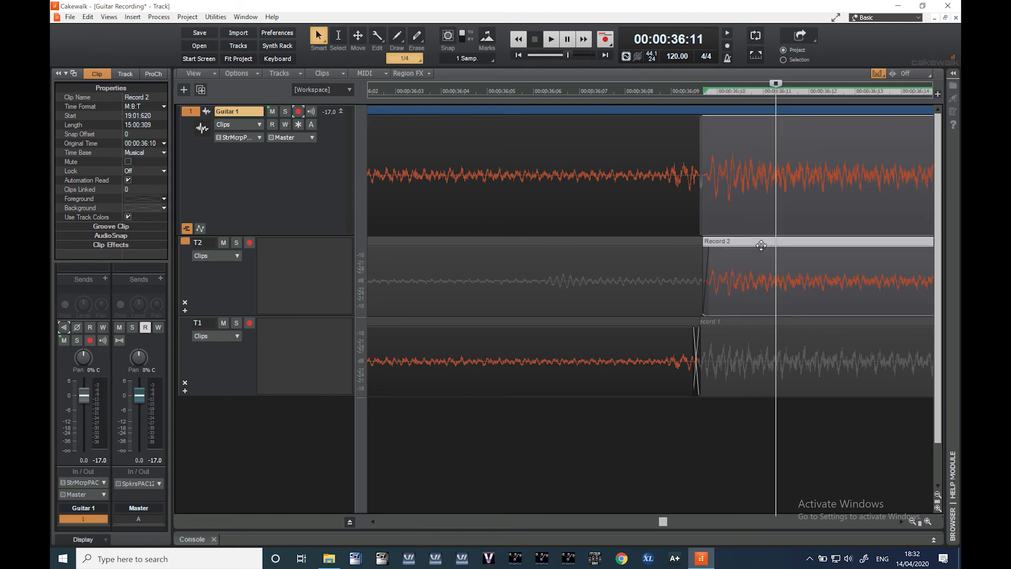
{"action": "left_click_drag", "start_coordinate": [763, 248], "coordinate": [698, 254]}
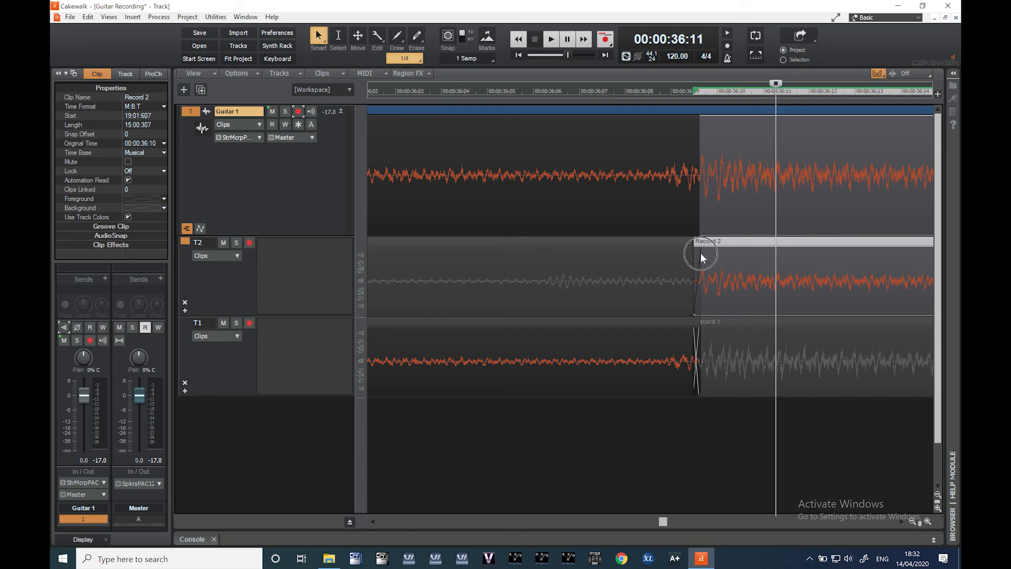
{"action": "left_click", "coordinate": [727, 425]}
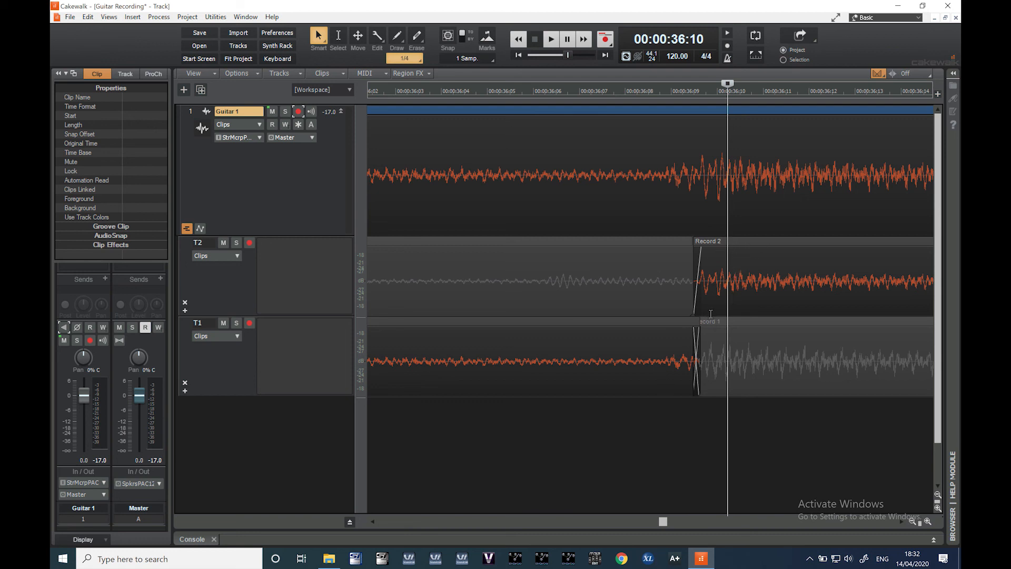
Play from 00:00:34:29 through the new T1 section and across its end join with T2
{"action": "left_click", "coordinate": [378, 171]}
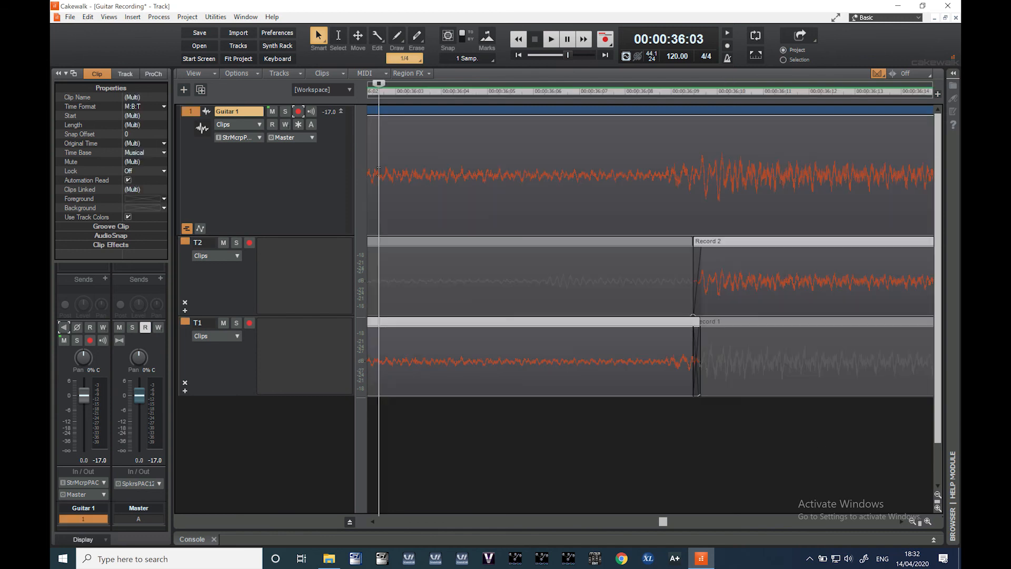
{"action": "left_click", "coordinate": [913, 522]}
{"action": "left_click", "coordinate": [913, 522]}
{"action": "left_click", "coordinate": [912, 522]}
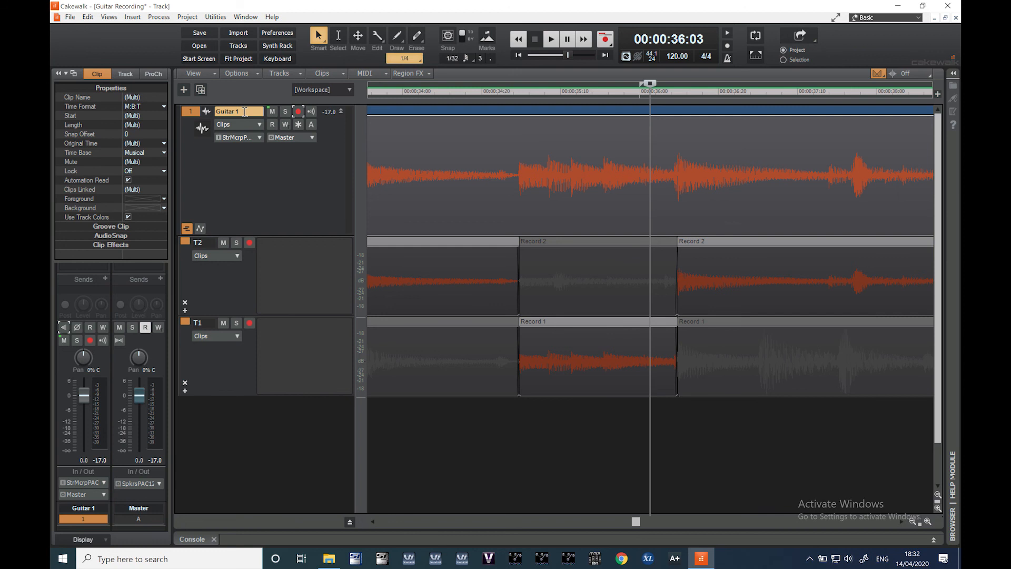
{"action": "left_click", "coordinate": [516, 162]}
{"action": "key", "text": "space"}
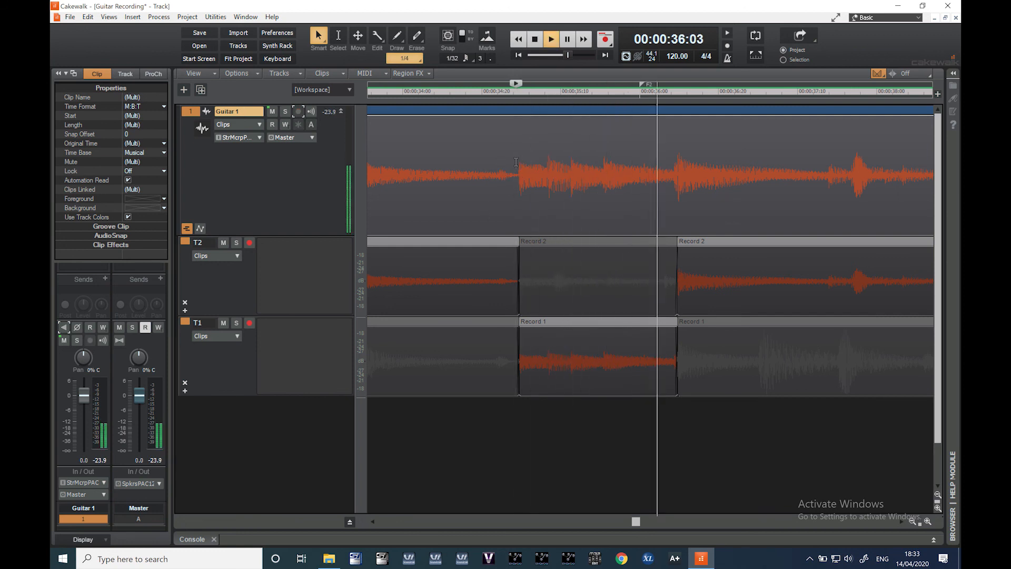
{"action": "key", "text": "space"}
Show the entire comp of T1 and T2 and play it back from near its beginning
{"action": "left_click_drag", "start_coordinate": [850, 474], "coordinate": [857, 540]}
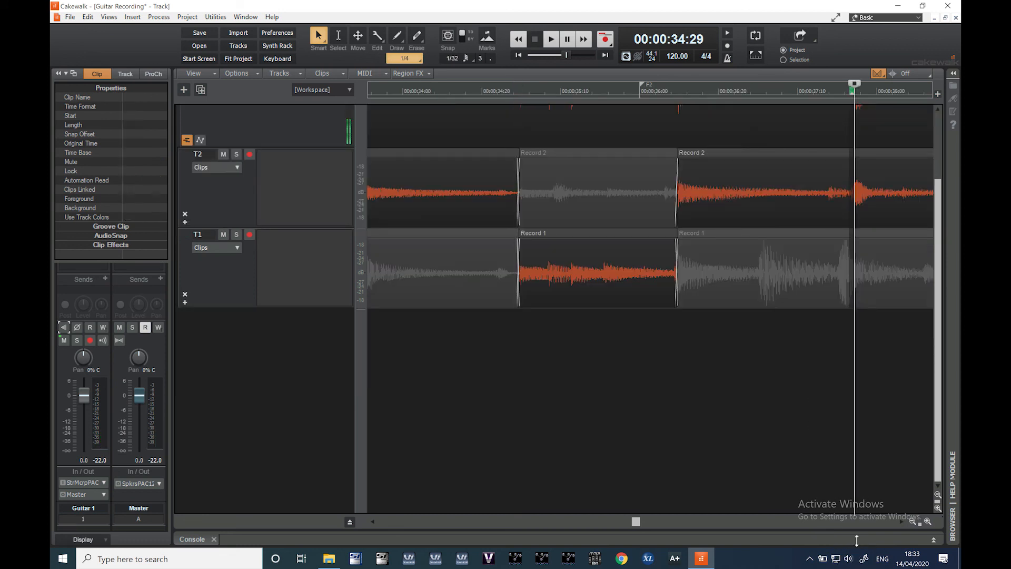
{"action": "left_click", "coordinate": [913, 522]}
{"action": "left_click", "coordinate": [913, 521]}
{"action": "left_click", "coordinate": [912, 522]}
{"action": "left_click", "coordinate": [912, 521]}
{"action": "scroll", "coordinate": [775, 279], "scroll_direction": "up", "scroll_amount": 2}
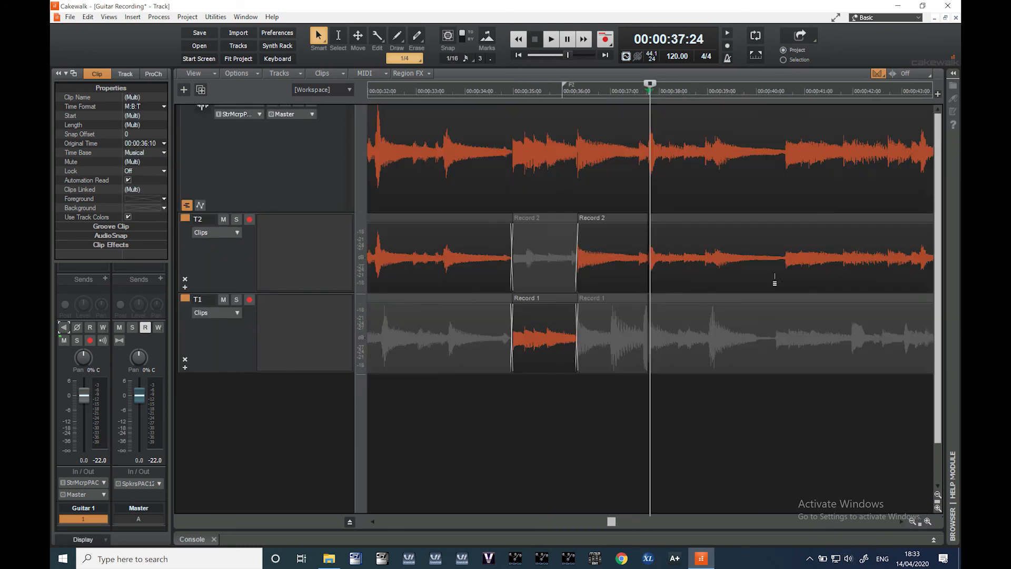
{"action": "scroll", "coordinate": [774, 279], "scroll_direction": "up", "scroll_amount": 1}
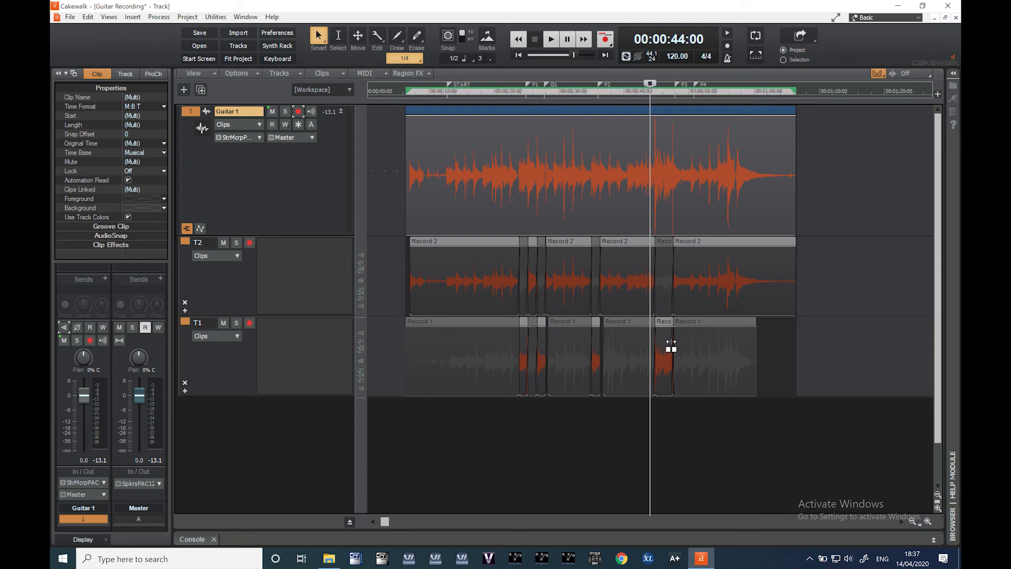
{"action": "left_click", "coordinate": [427, 274]}
{"action": "key", "text": "space"}
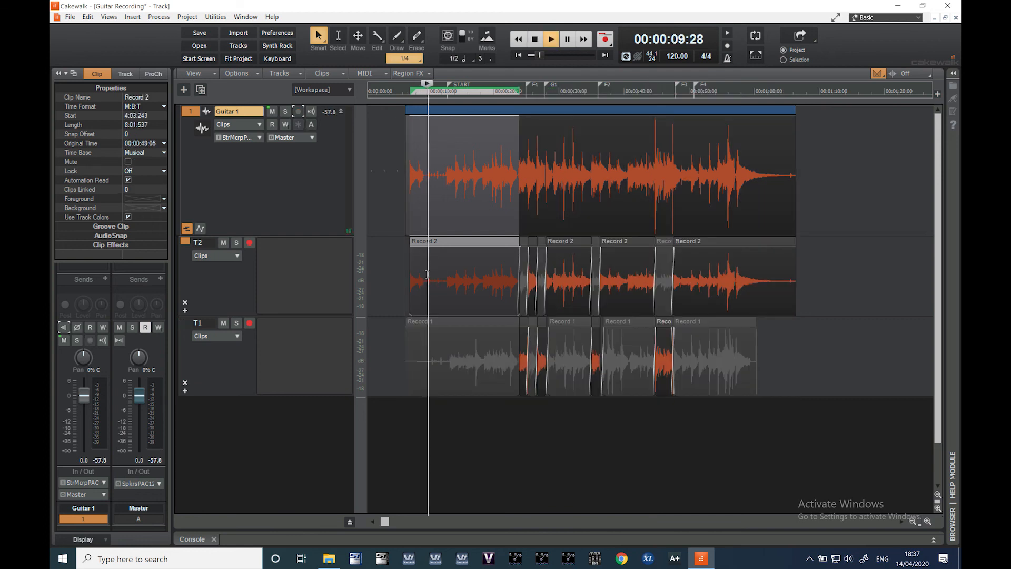
Trim the first T2 clip to start at 7:02:014 and T1's opening to about the same point, with a short fade-in on T2
{"action": "key", "text": "space"}
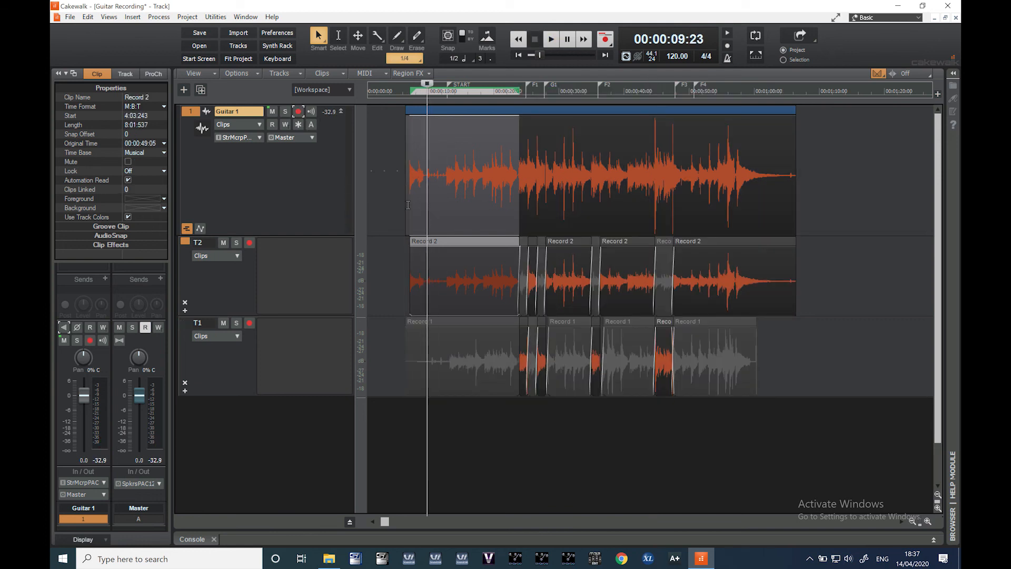
{"action": "left_click_drag", "start_coordinate": [410, 292], "coordinate": [445, 293]}
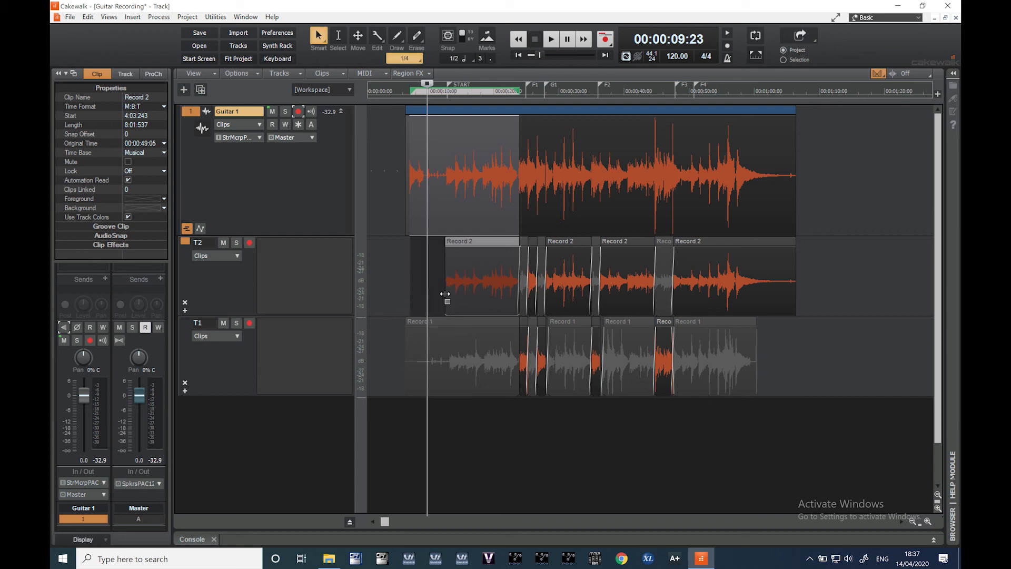
{"action": "left_click", "coordinate": [406, 348]}
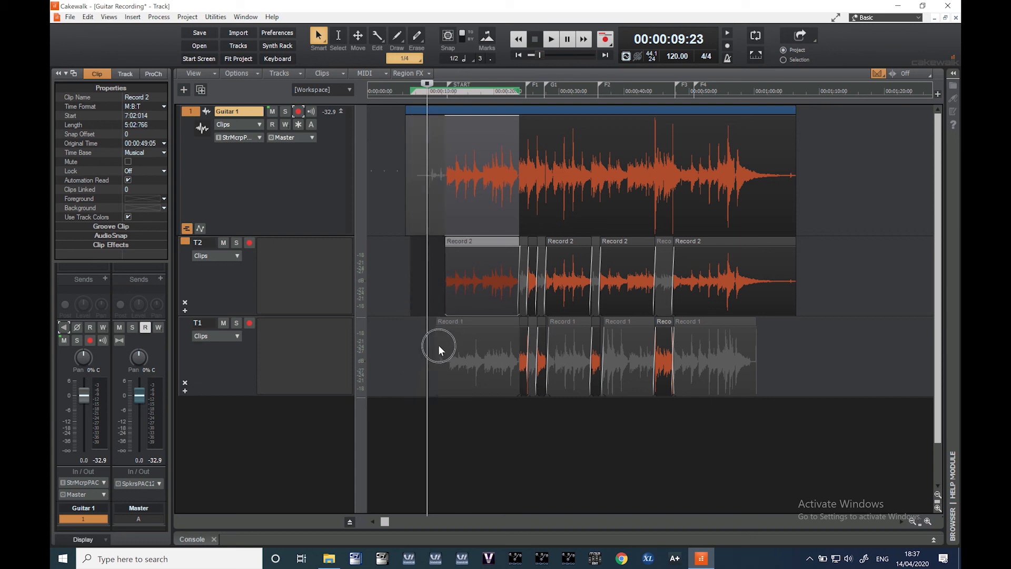
{"action": "left_click_drag", "start_coordinate": [447, 343], "coordinate": [446, 343]}
{"action": "left_click", "coordinate": [927, 521]}
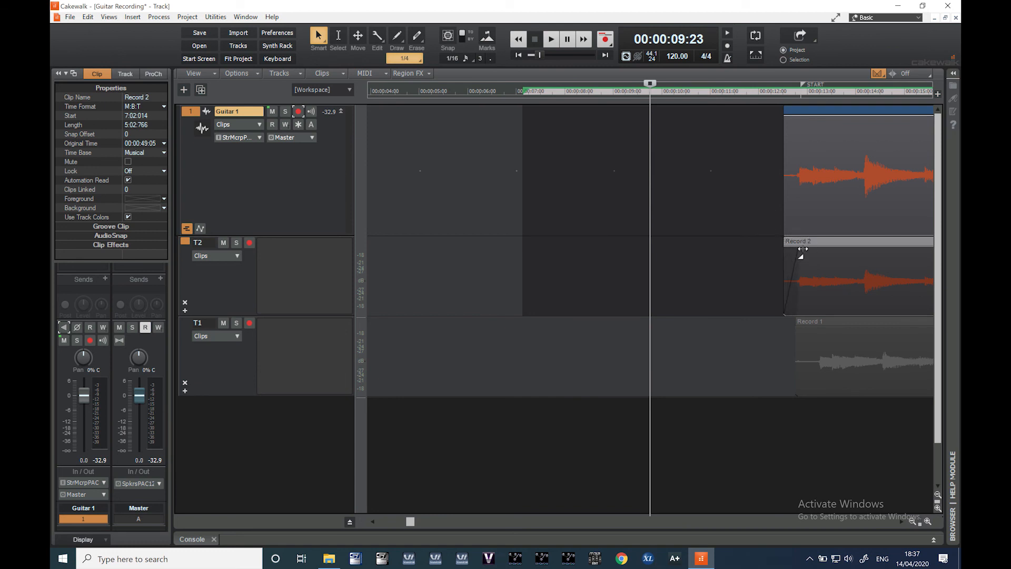
Hide the take lanes and fit the project to the view, and play the full comp from 00:00:09:23 with the waveforms enlarged
{"action": "left_click", "coordinate": [187, 229]}
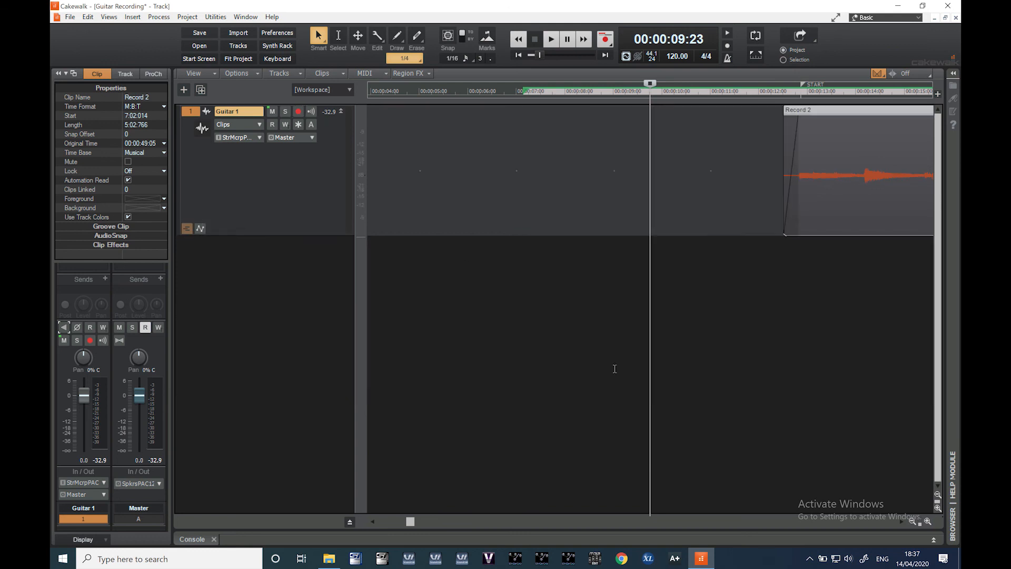
{"action": "left_click", "coordinate": [238, 59]}
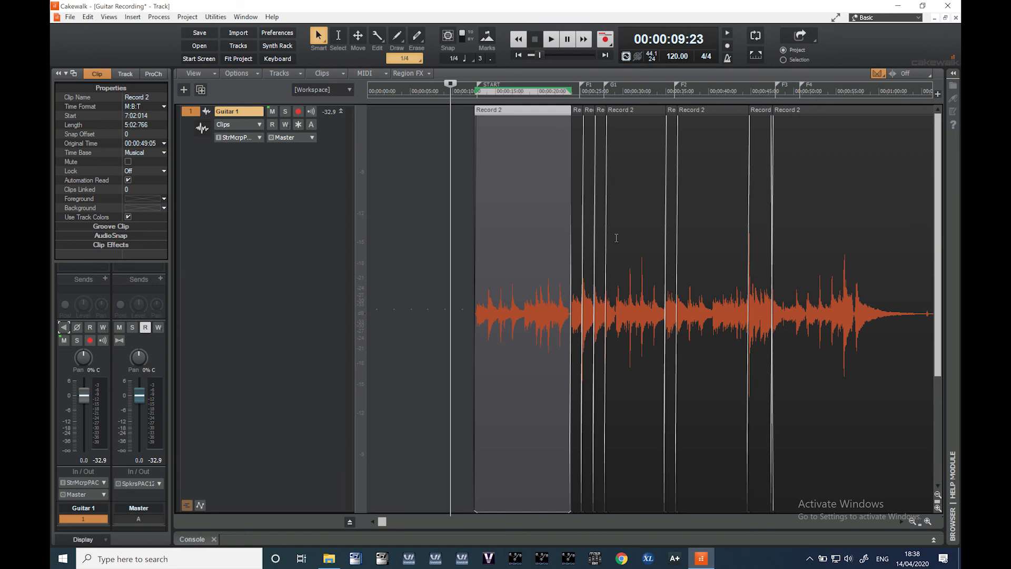
{"action": "key", "text": "space"}
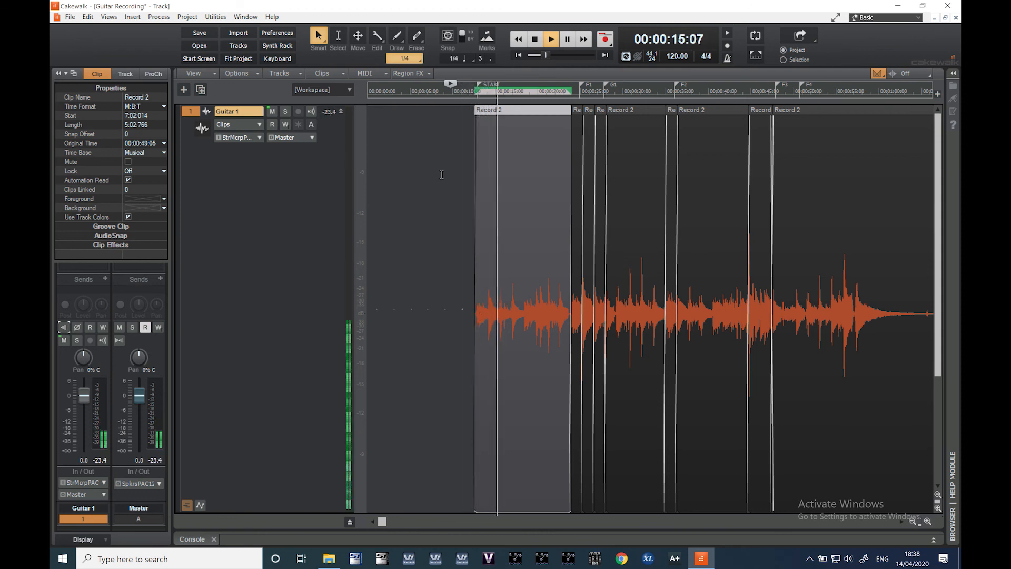
{"action": "left_click_drag", "start_coordinate": [355, 315], "coordinate": [366, 278]}
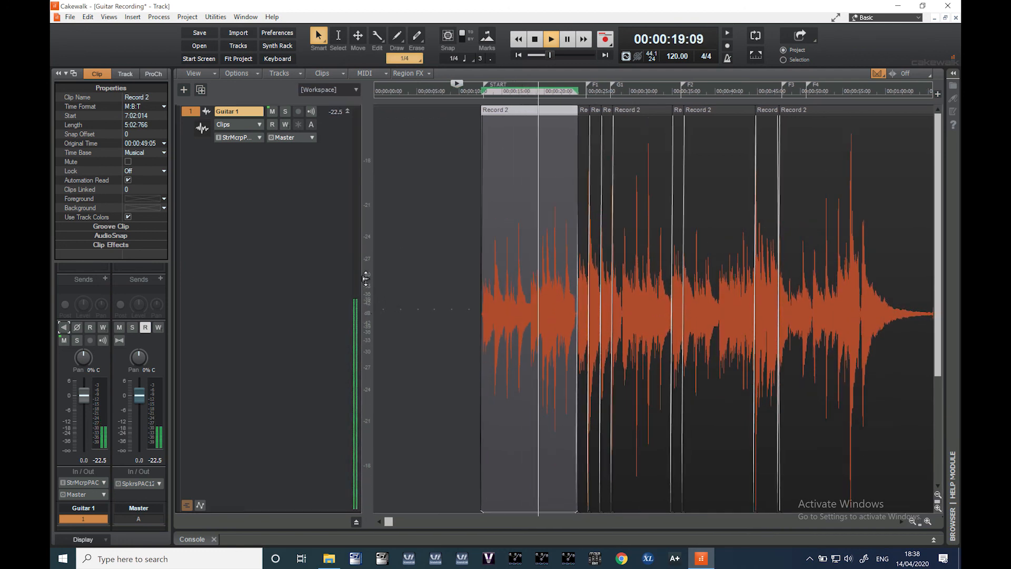
{"action": "left_click", "coordinate": [58, 74]}
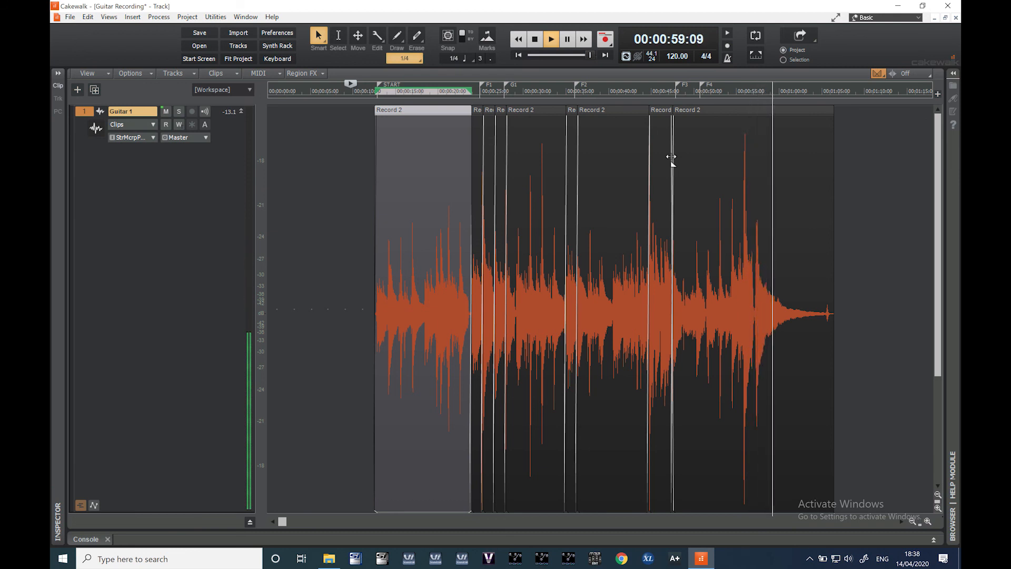
{"action": "key", "text": "space"}
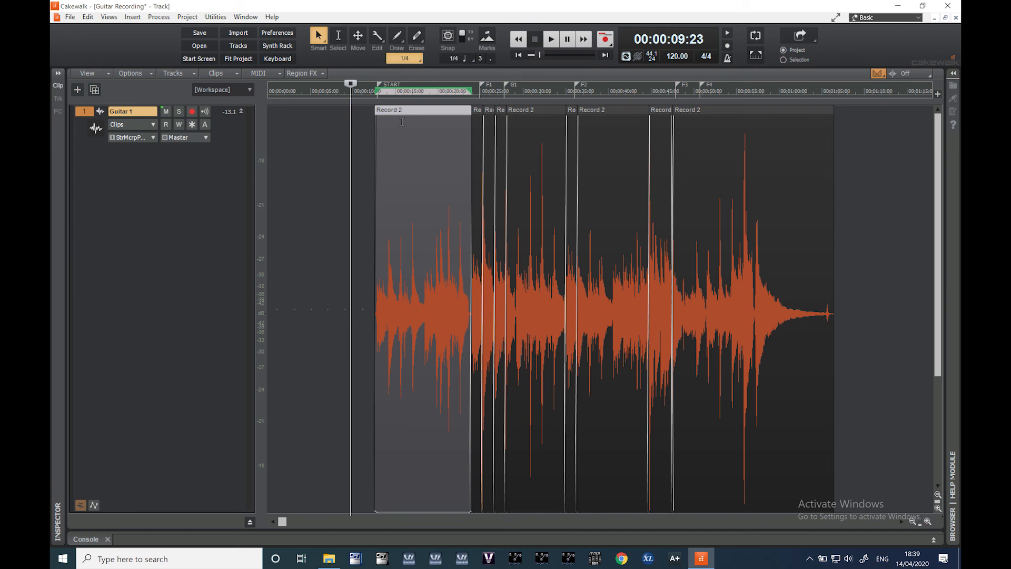
Trim the noise off the end of the last clip and add a long fade-out over its final decay
{"action": "mouse_move", "coordinate": [259, 285]}
{"action": "left_mouse_down"}
{"action": "mouse_move", "coordinate": [260, 313]}
{"action": "mouse_move", "coordinate": [263, 267]}
{"action": "mouse_move", "coordinate": [265, 286]}
{"action": "left_mouse_up"}
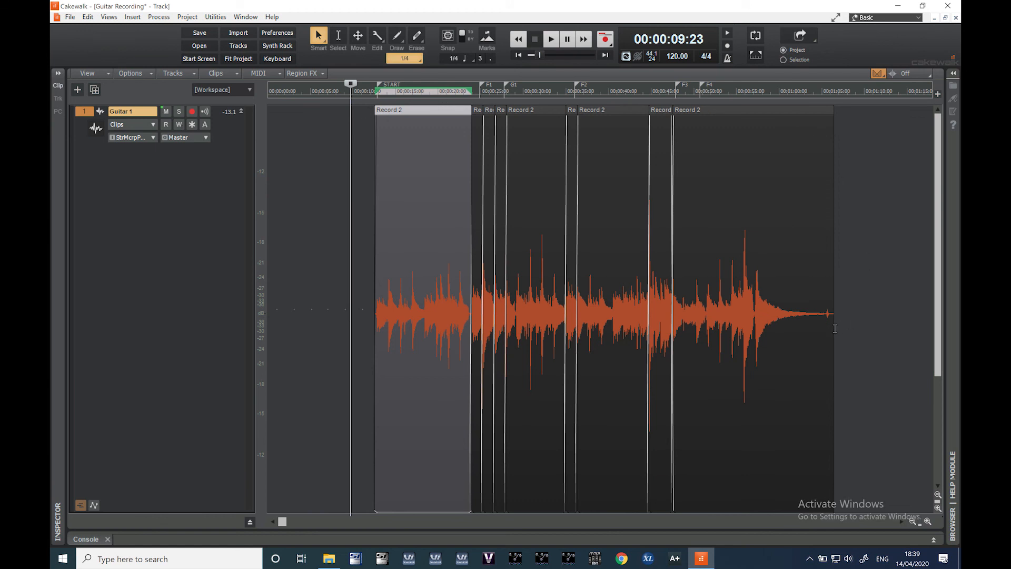
{"action": "left_click_drag", "start_coordinate": [832, 328], "coordinate": [826, 332]}
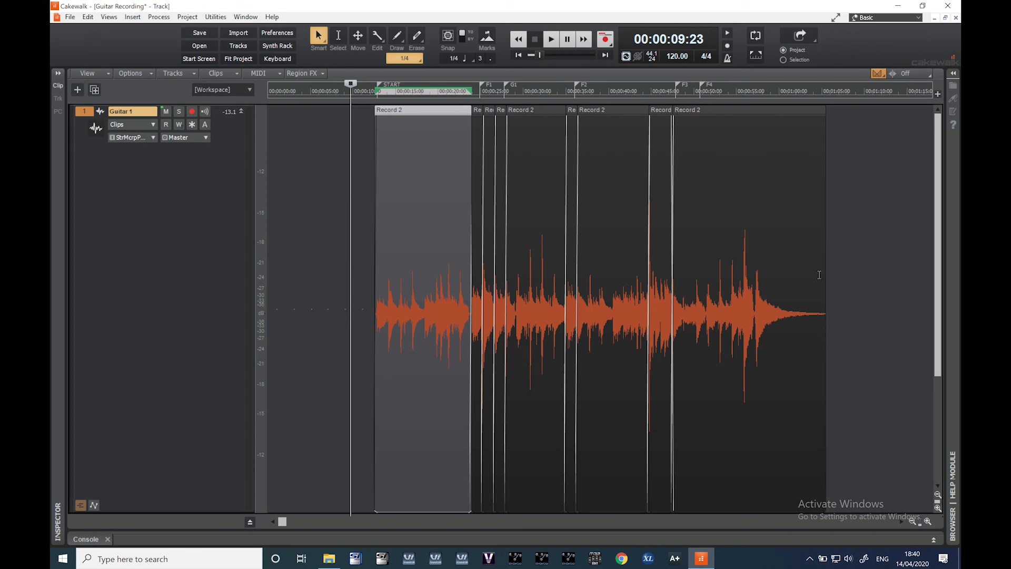
{"action": "left_click_drag", "start_coordinate": [820, 124], "coordinate": [754, 131]}
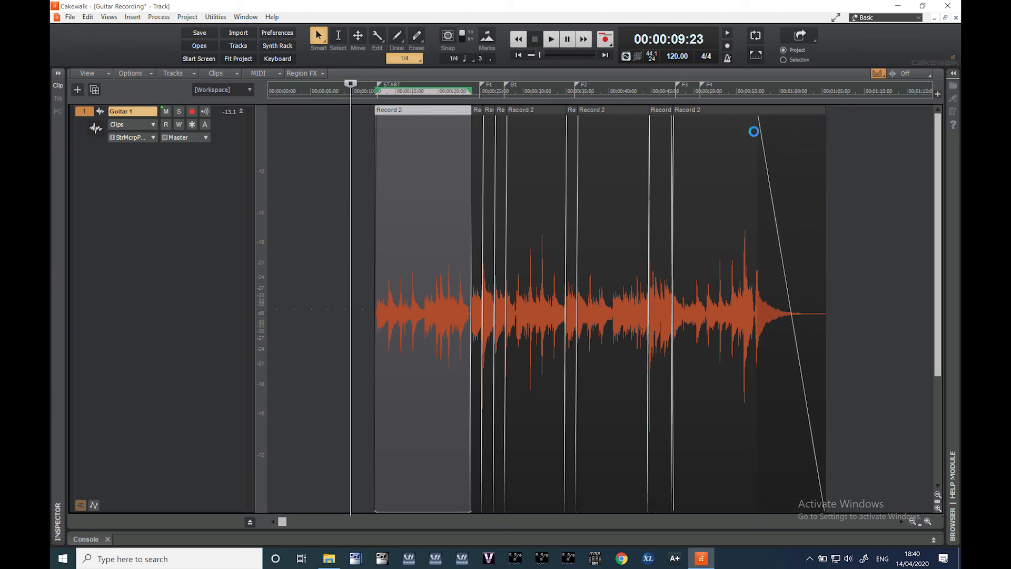
Play the last clip from 00:00:53:08 through its fade-out, and stop playback
{"action": "left_click", "coordinate": [721, 171]}
{"action": "key", "text": "space"}
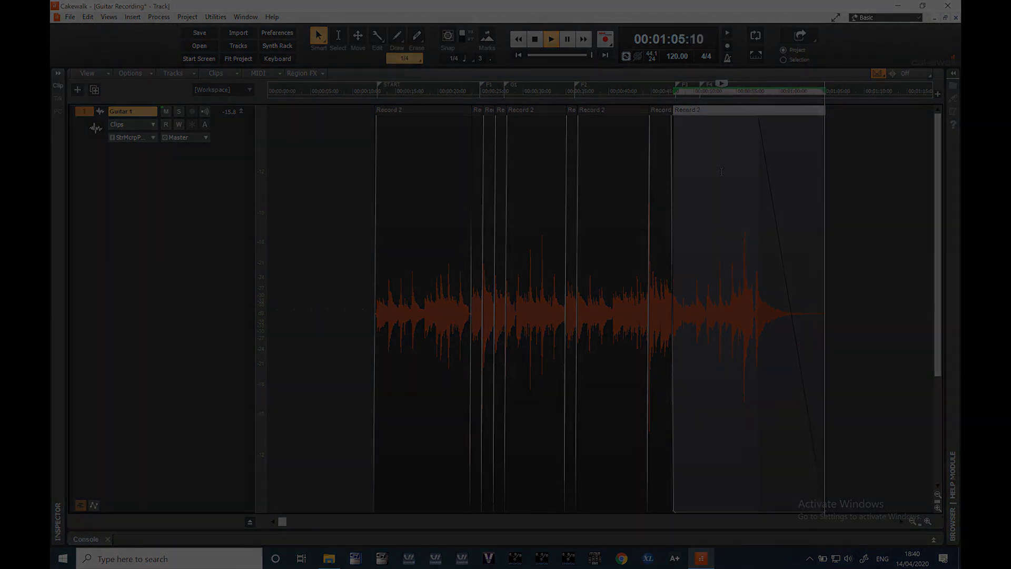
{"action": "key", "text": "space"}
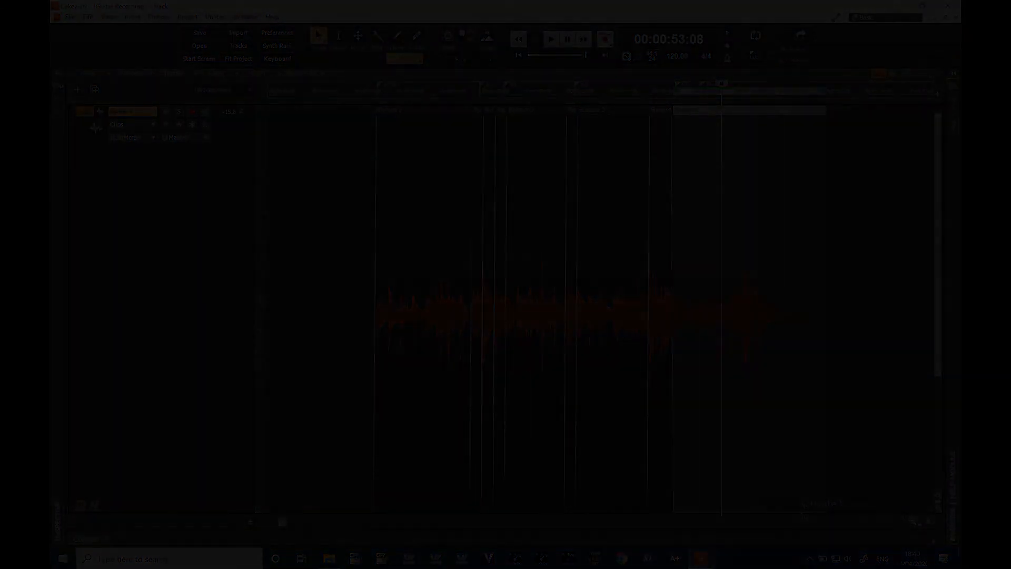